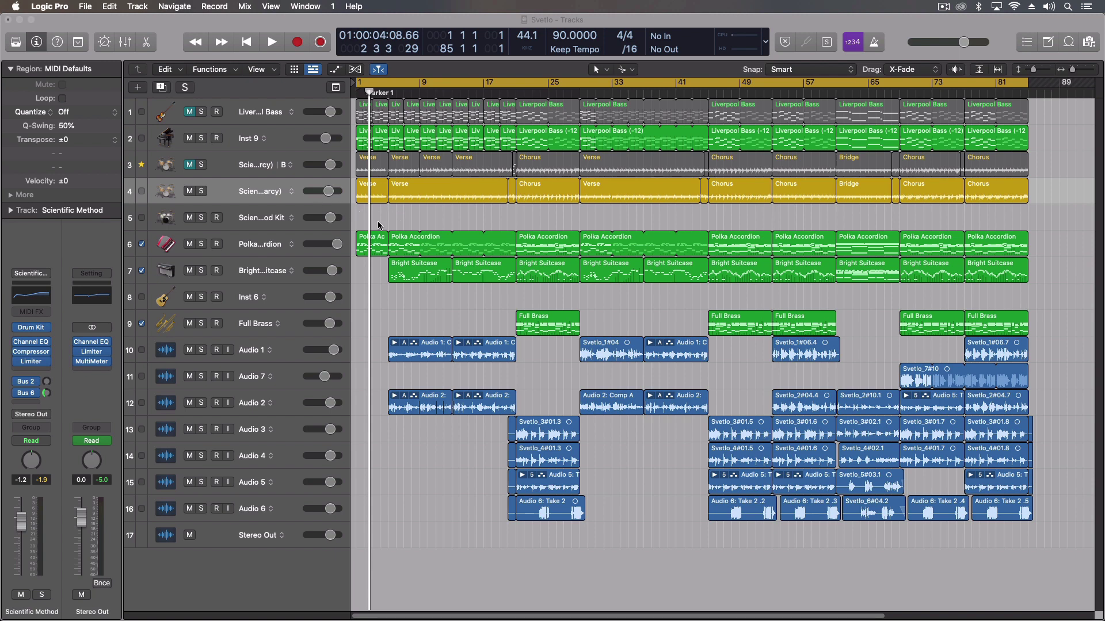
Play the song from the beginning to hear the mix with the track 4 drummer, stopping after about eight bars
left_click(424, 292)
key("Return")
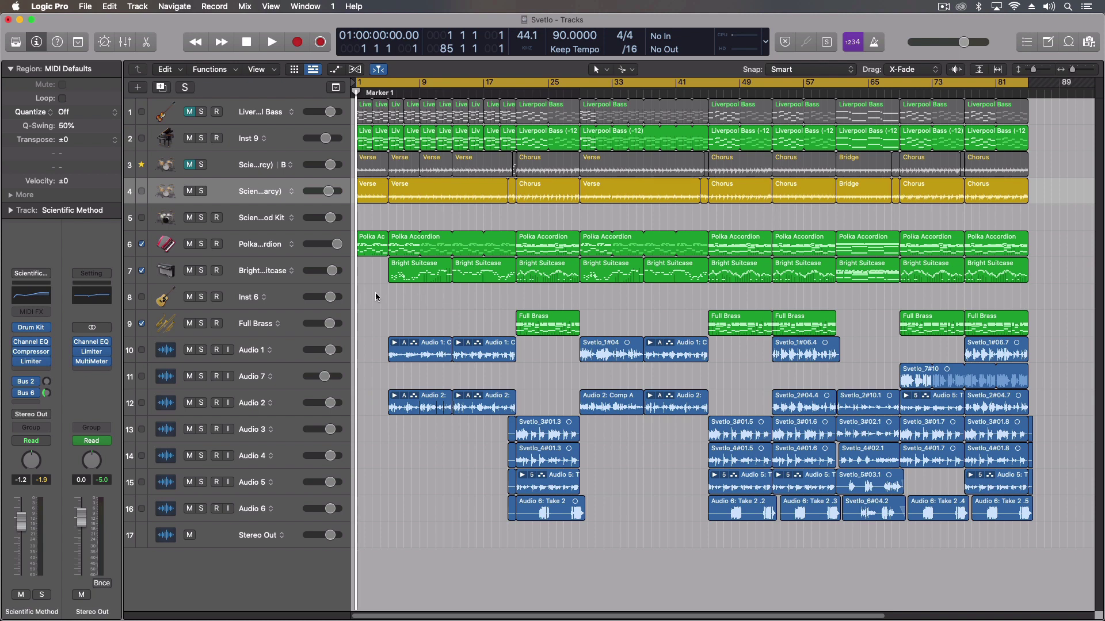
key("space")
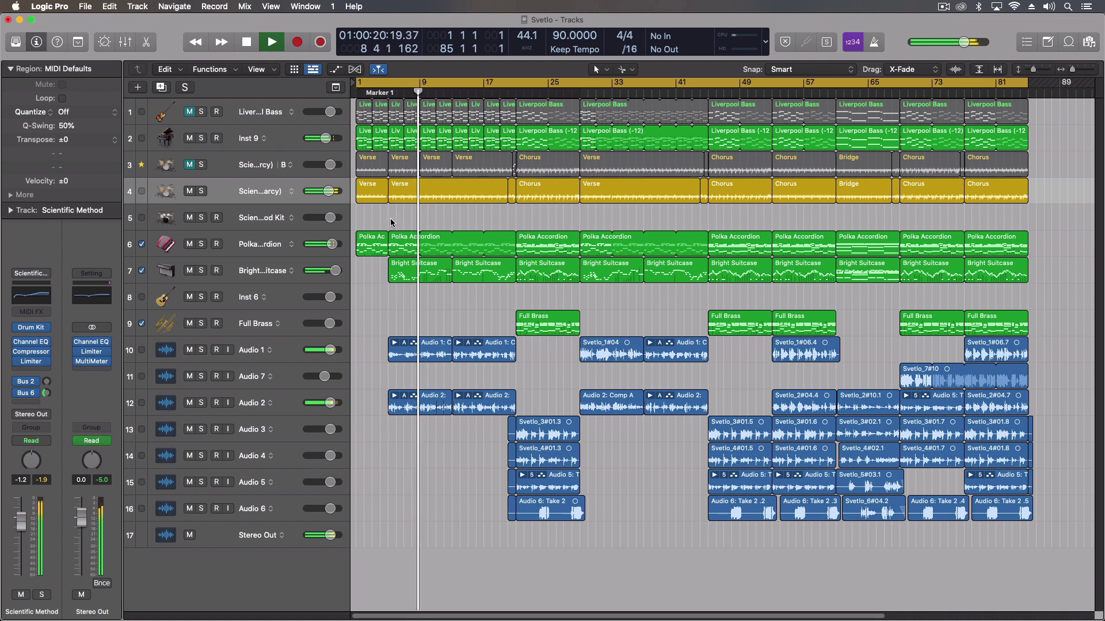
key("space")
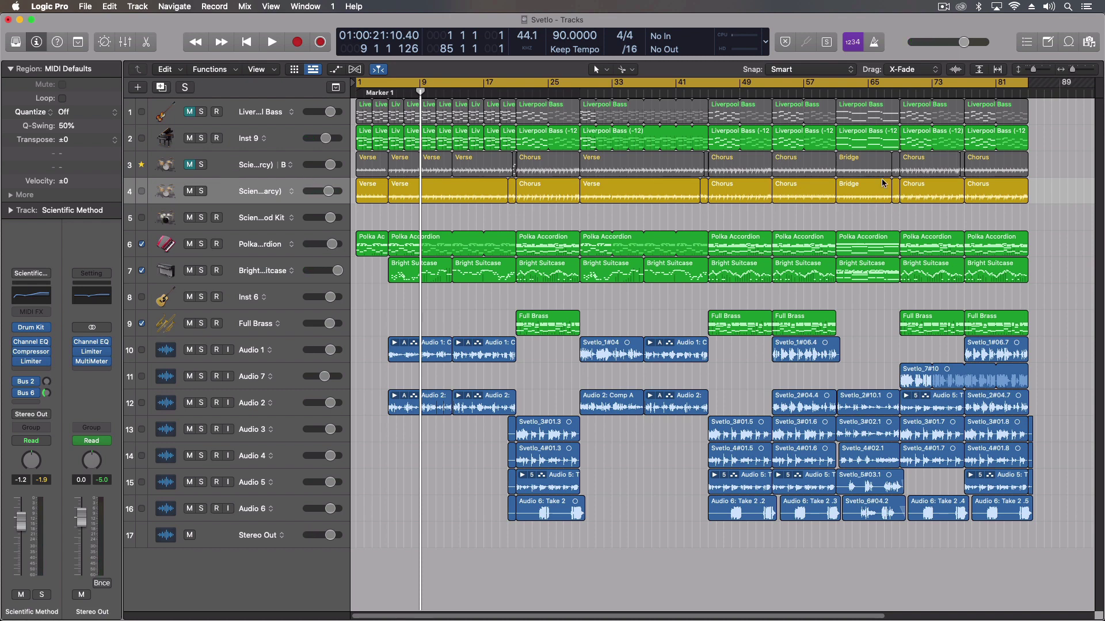
Unmute the track 3 drummer, mute the track 4 drummer, and play the song from the beginning to compare
left_click(213, 176)
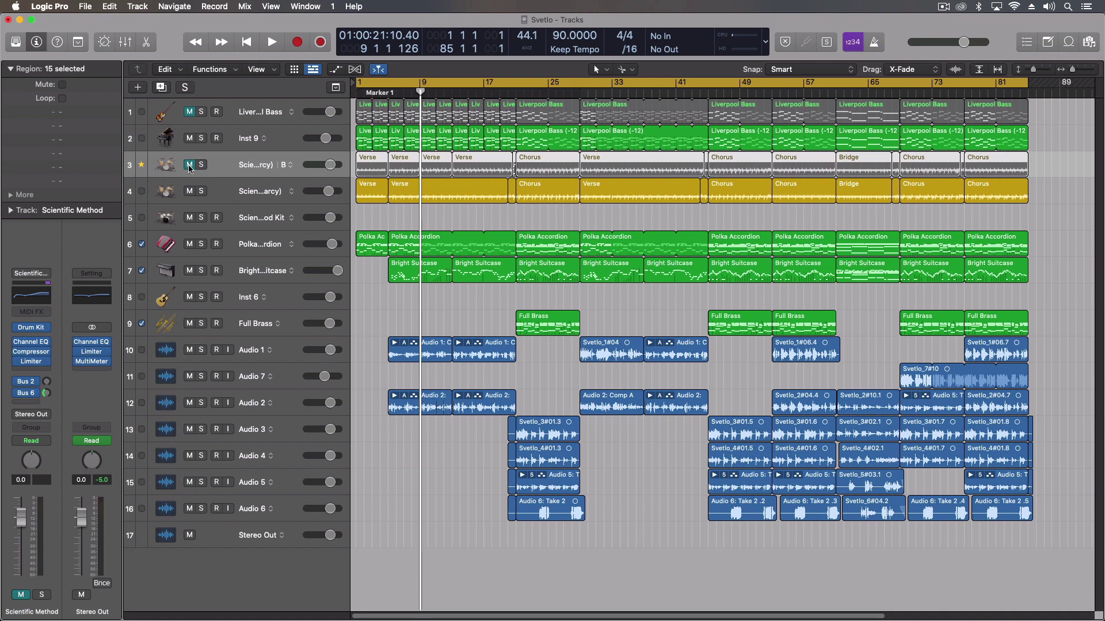
left_click(189, 166)
left_click(191, 192)
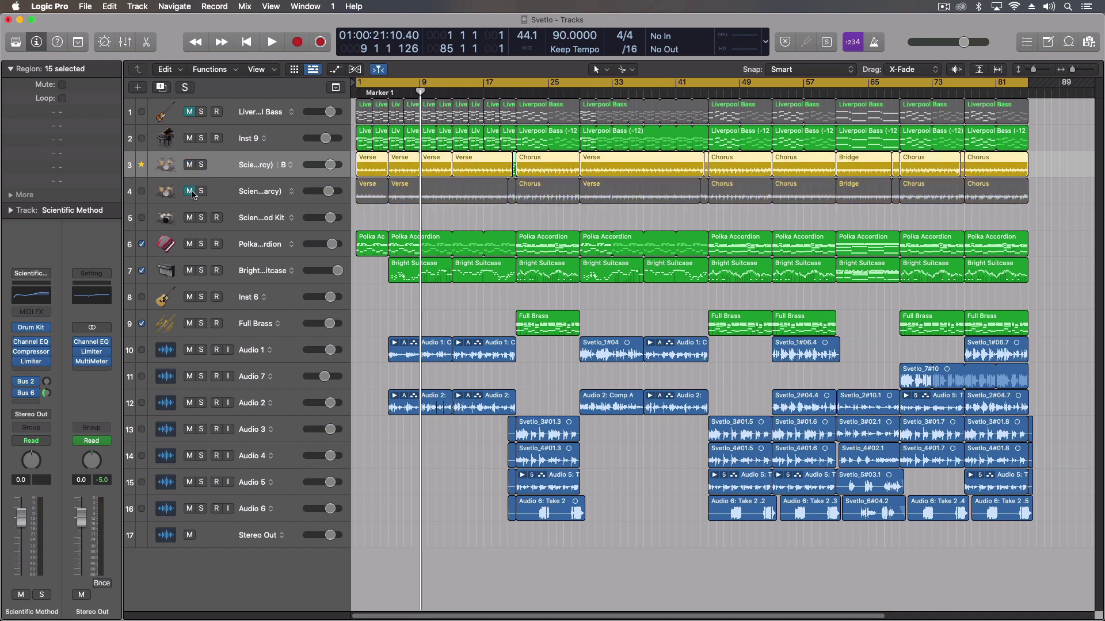
key("Return")
key("space")
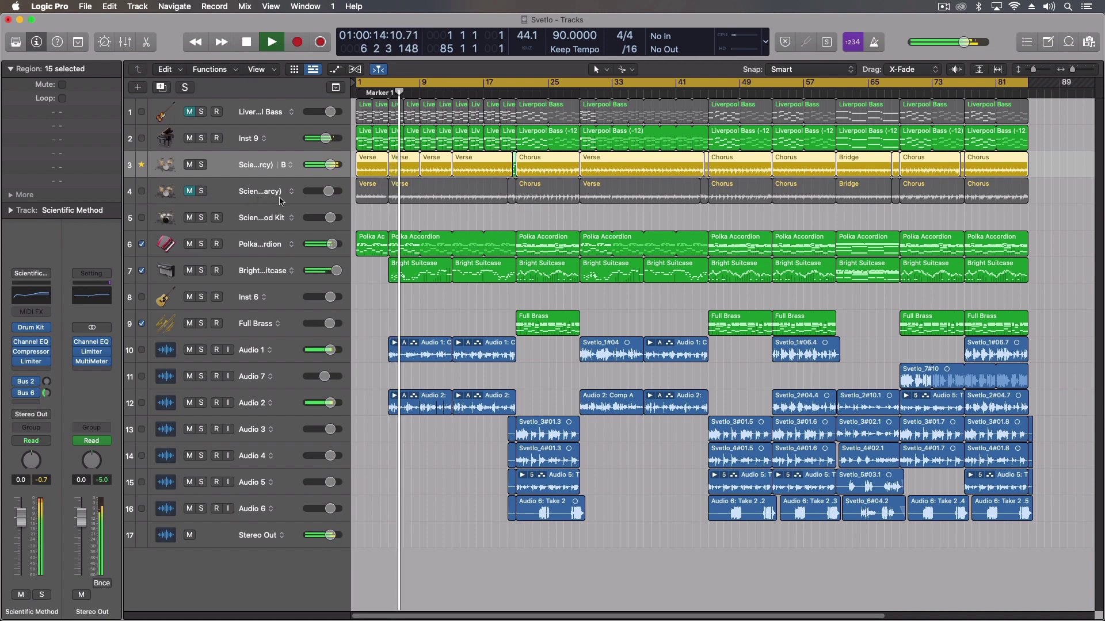
key("space")
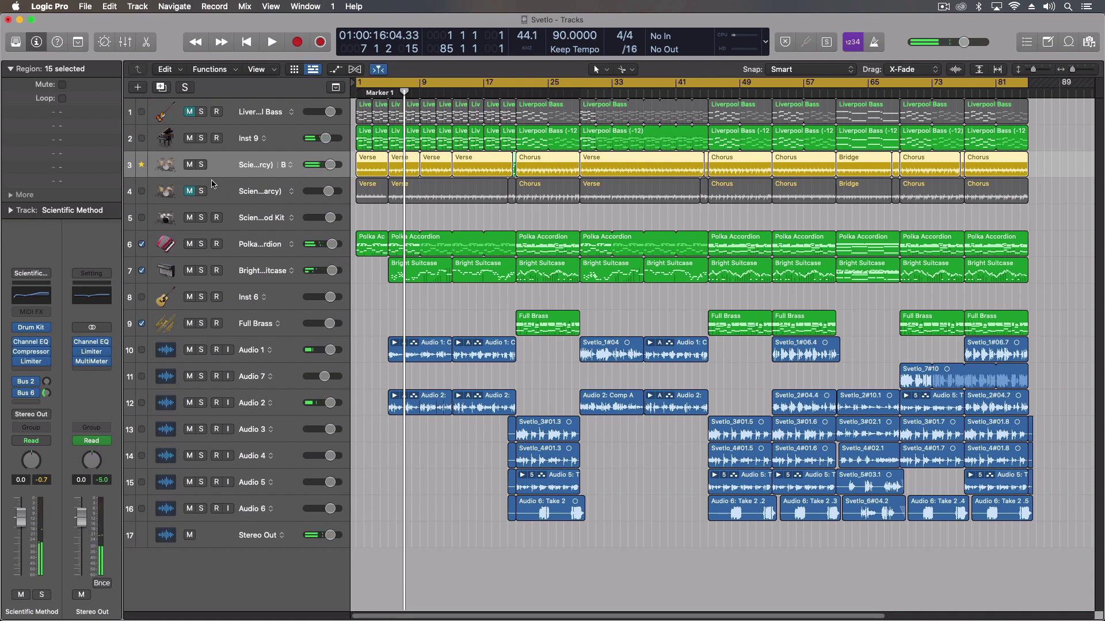
Mute the track 3 drummer, unmute the track 4 drummer, and briefly play the song from the beginning
left_click(190, 167)
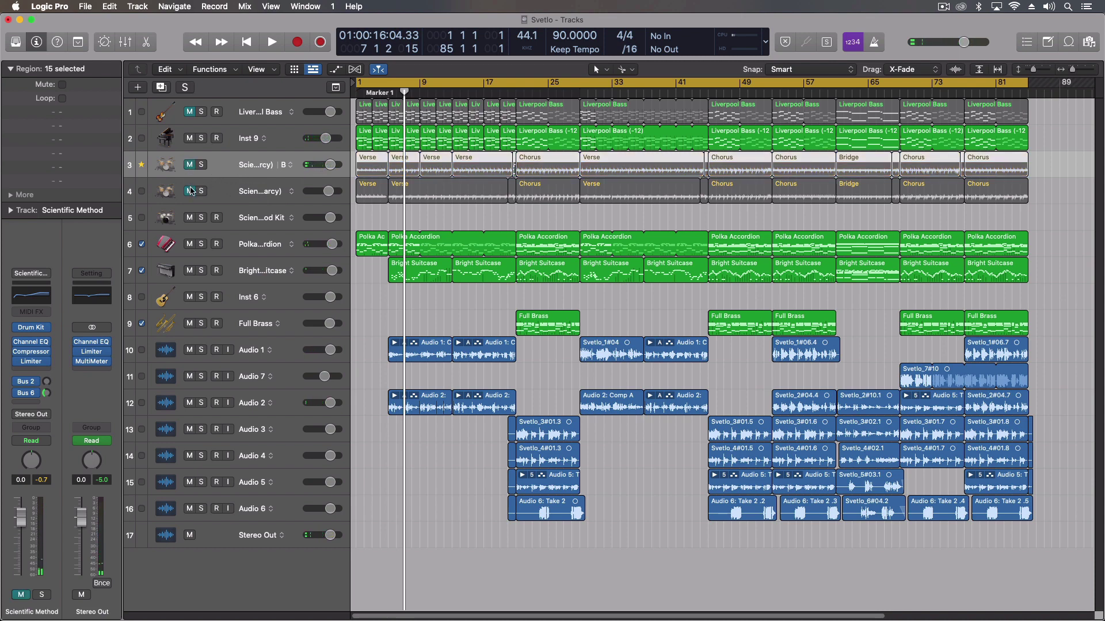
left_click(190, 192)
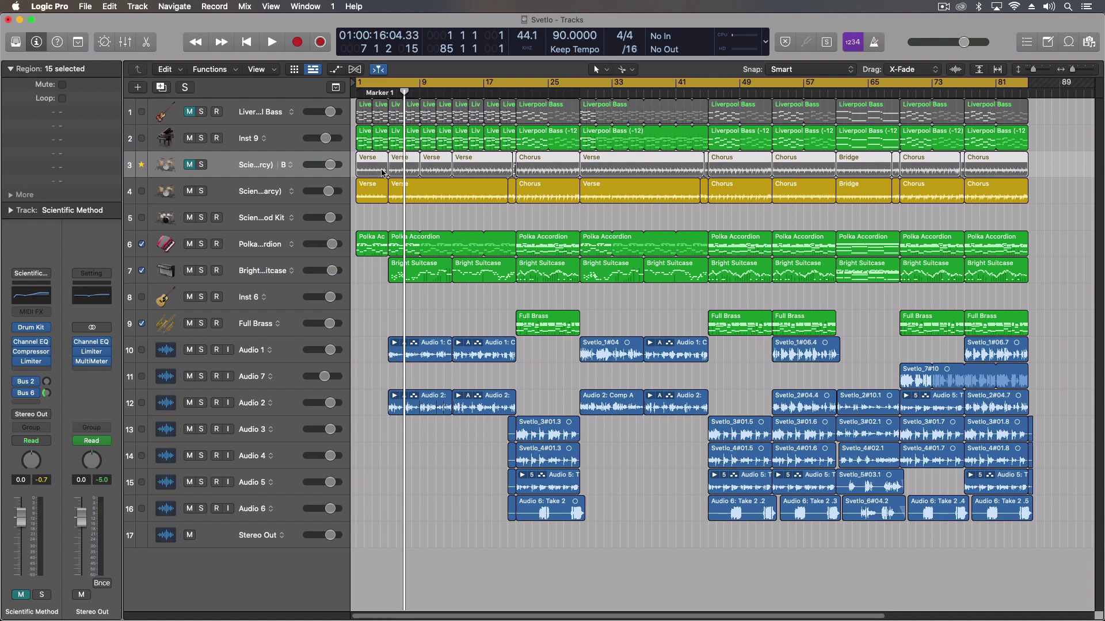
key("Return")
key("space")
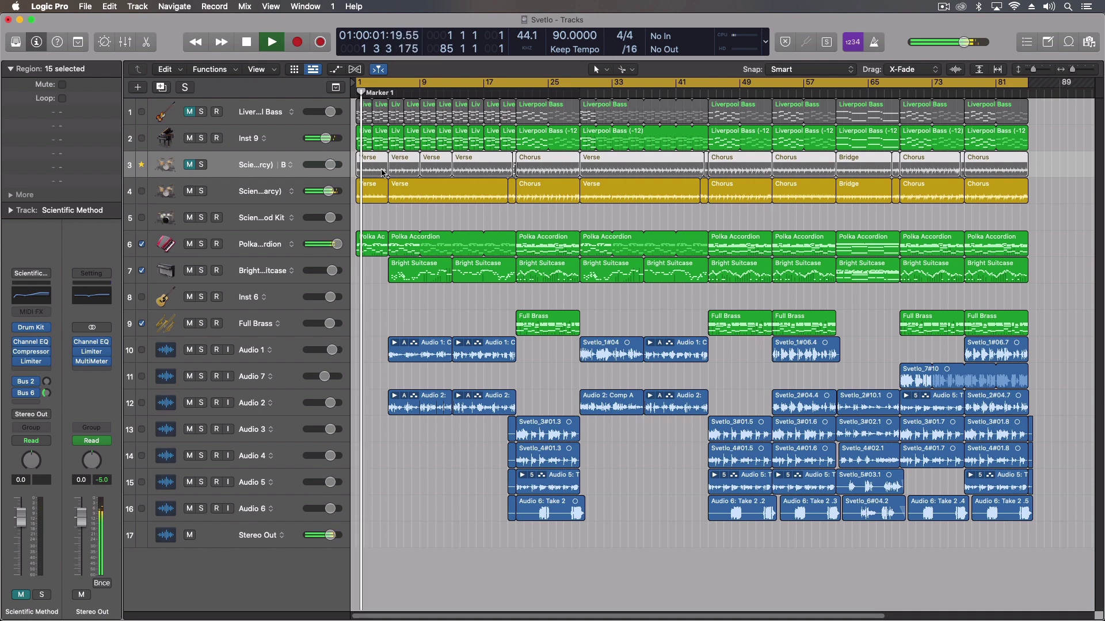
key("space")
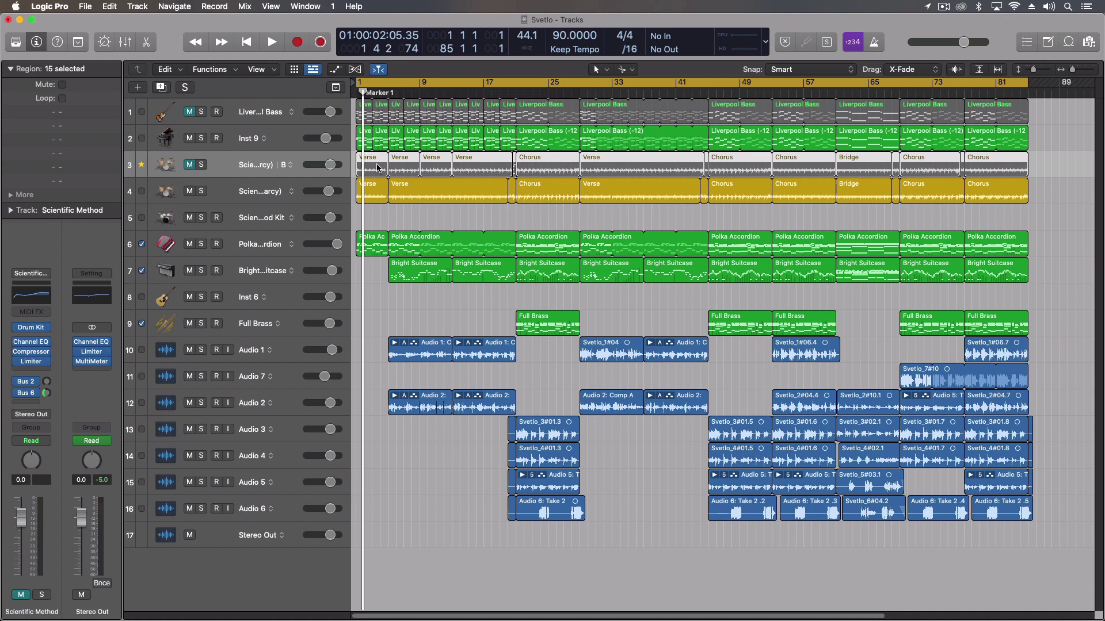
Unmute the track 3 drummer, solo it with Polka Accordion and Bright Suitcase, and play the three tracks to hear their shared groove
left_click(193, 167)
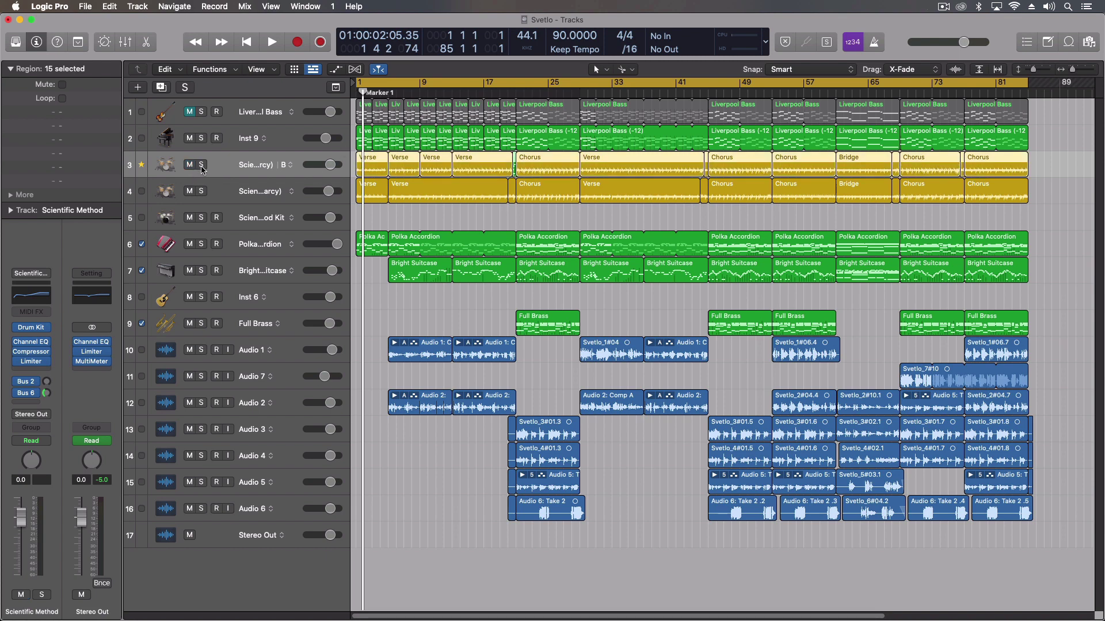
left_click(202, 166)
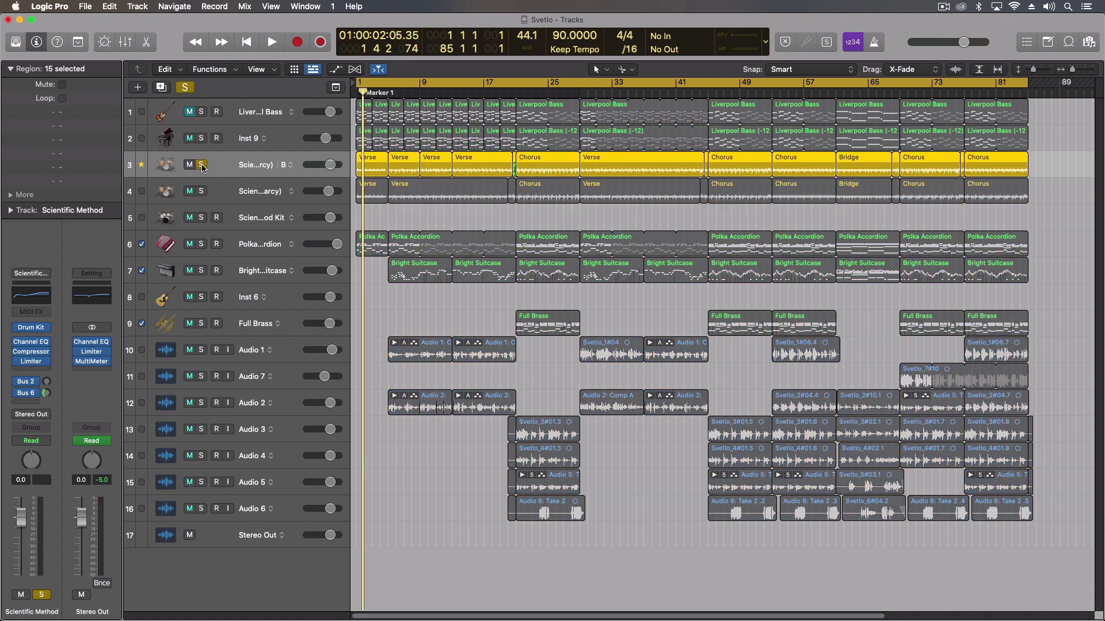
left_click(201, 244)
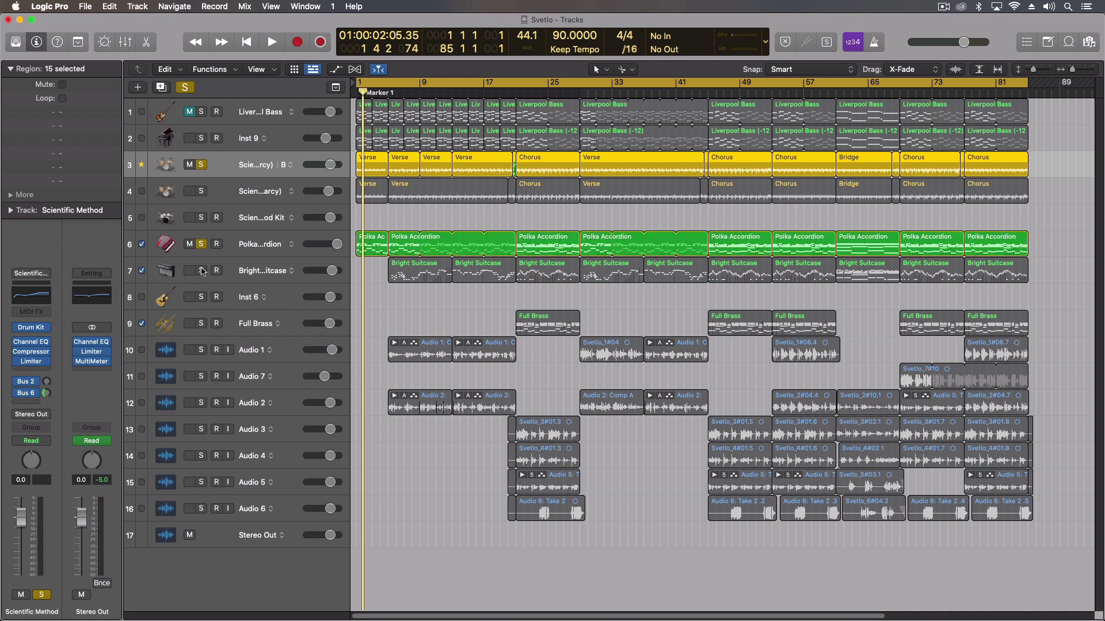
left_click(202, 271)
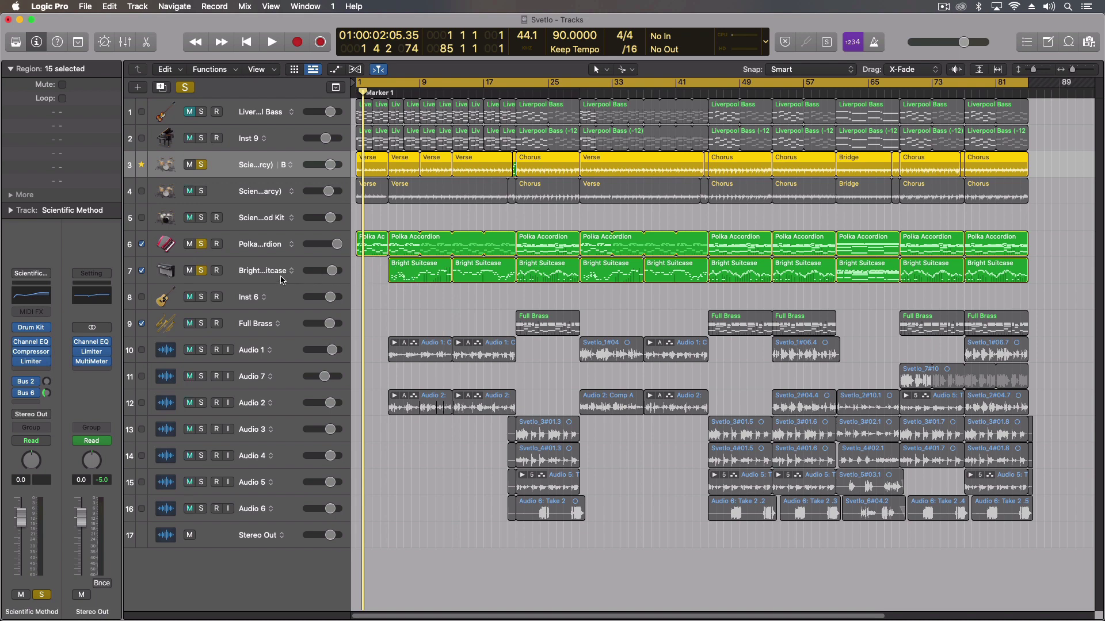
left_click(251, 268)
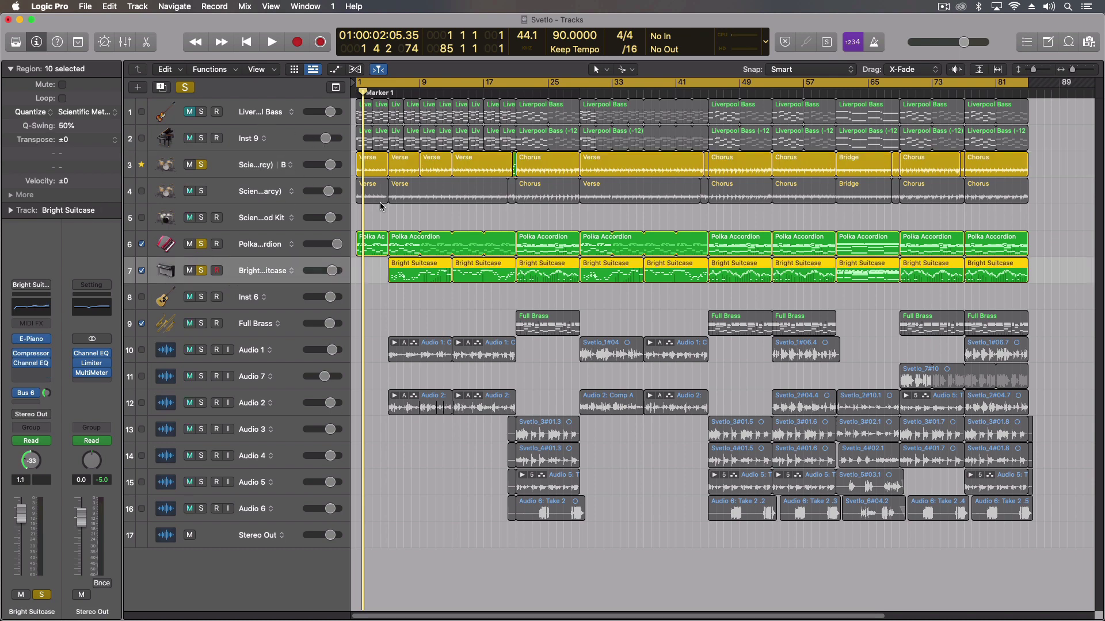
key("space")
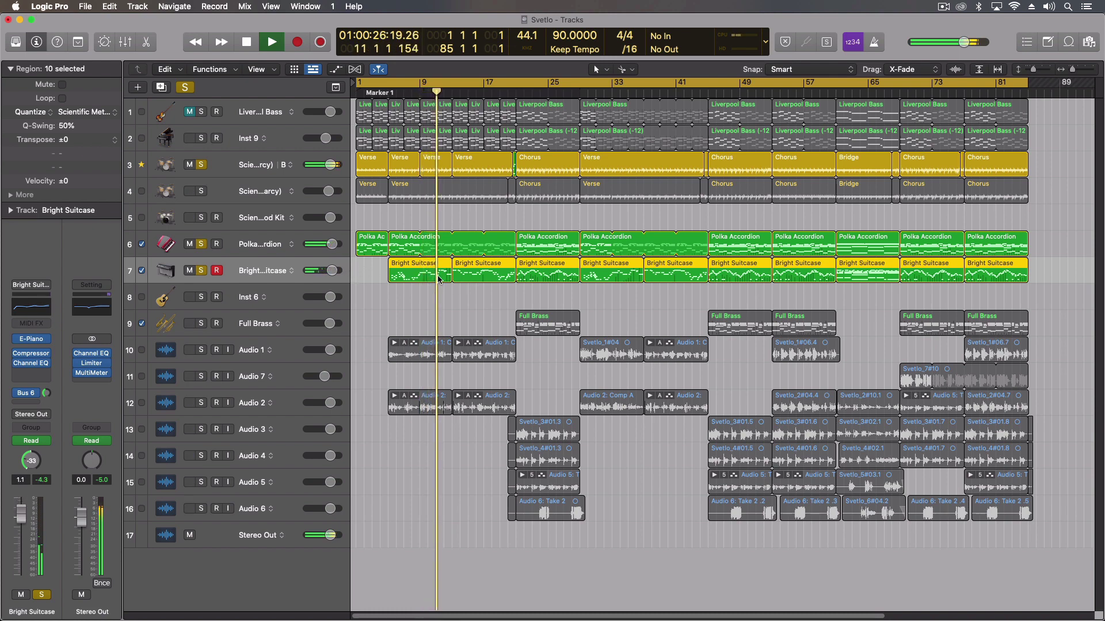
key("space")
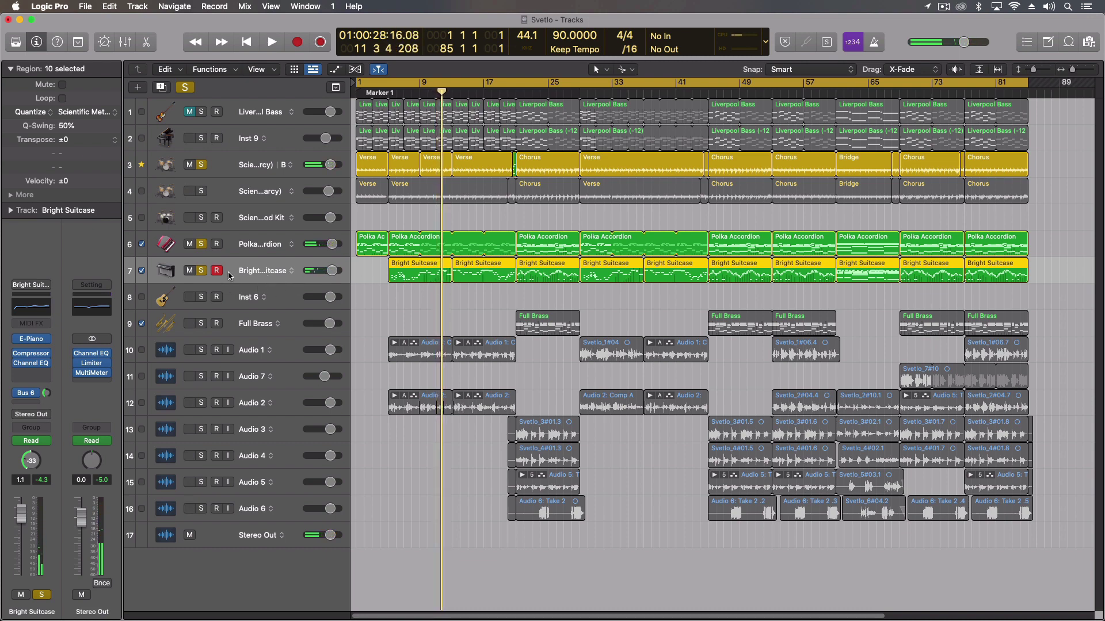
Remove the solo from the track 3 drummer, Polka Accordion and Bright Suitcase tracks, and mute the track 3 drummer
left_click(201, 165)
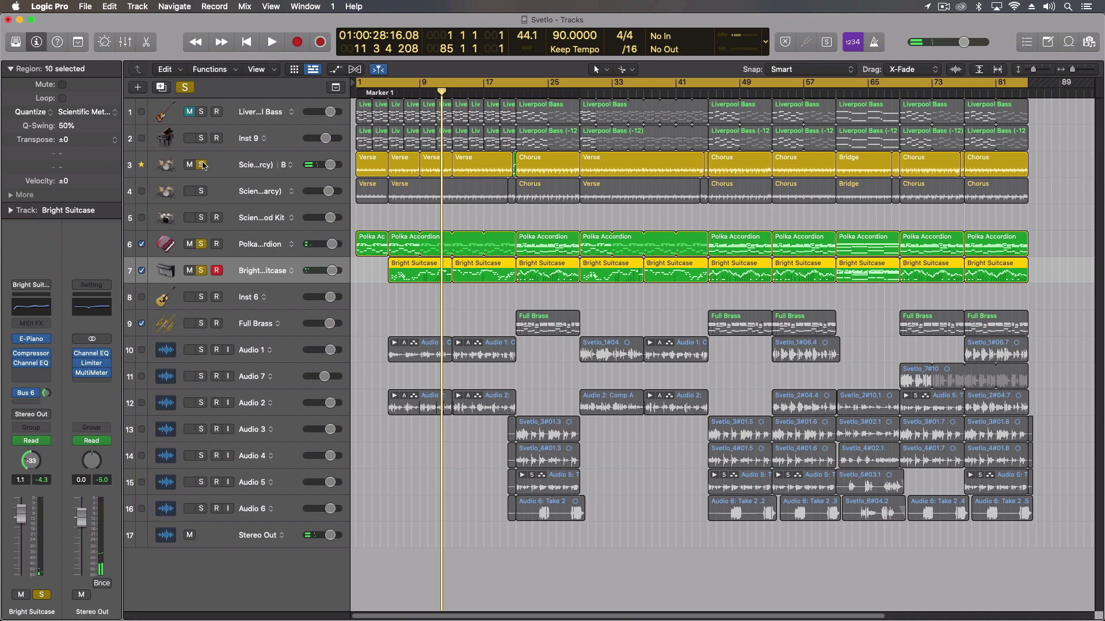
left_click(201, 244)
left_click(200, 271)
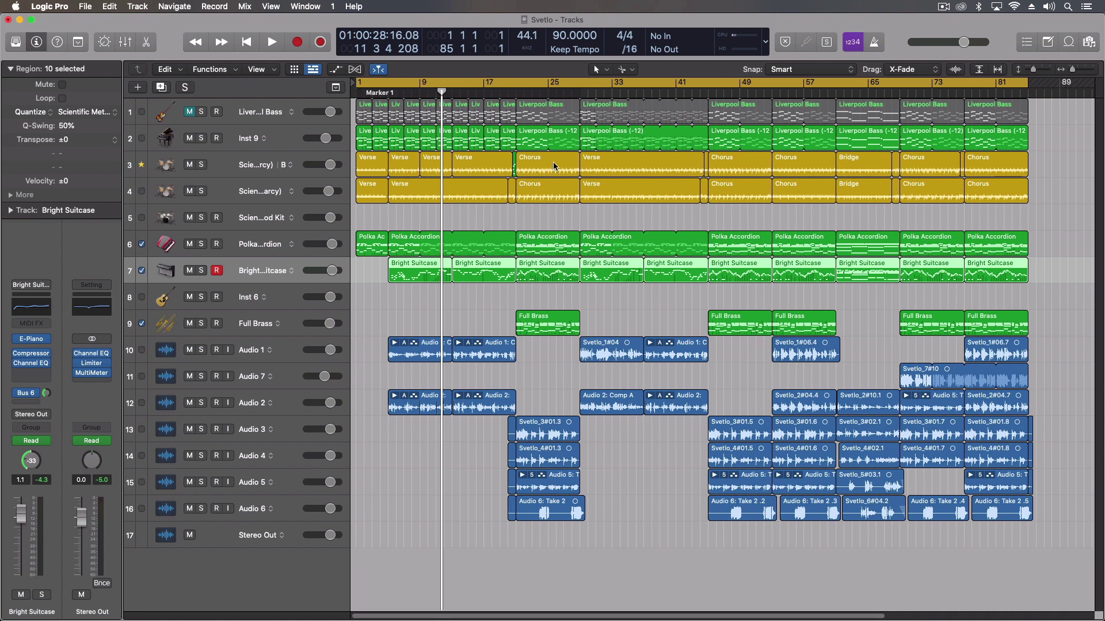
left_click(190, 166)
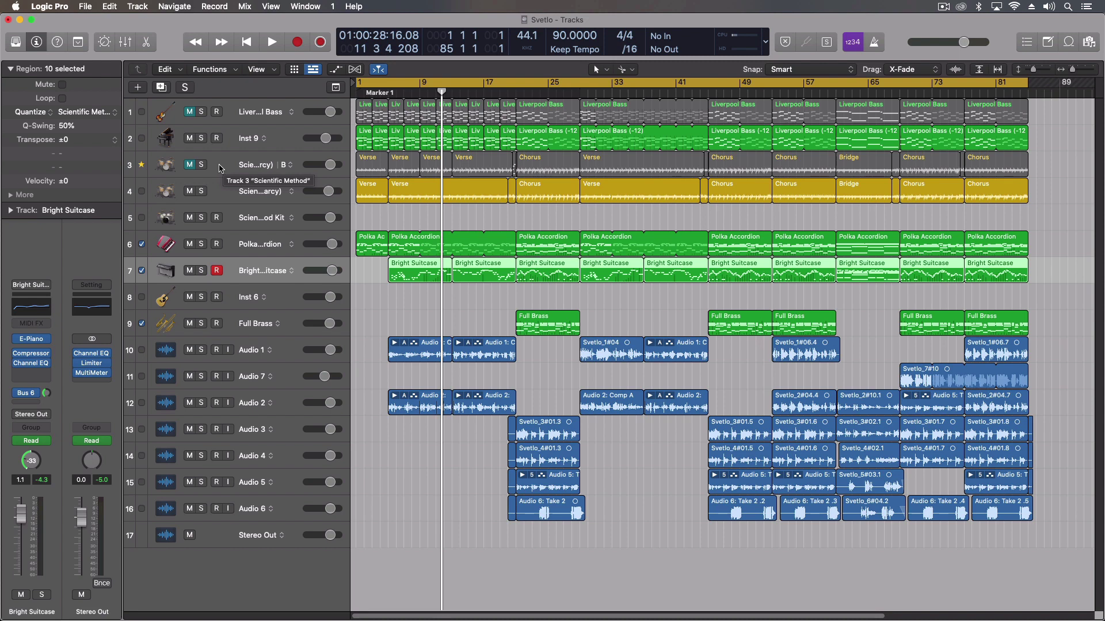
Open the Drummer Editor for the track 3 drummer and show its detailed performance settings
left_click(219, 168)
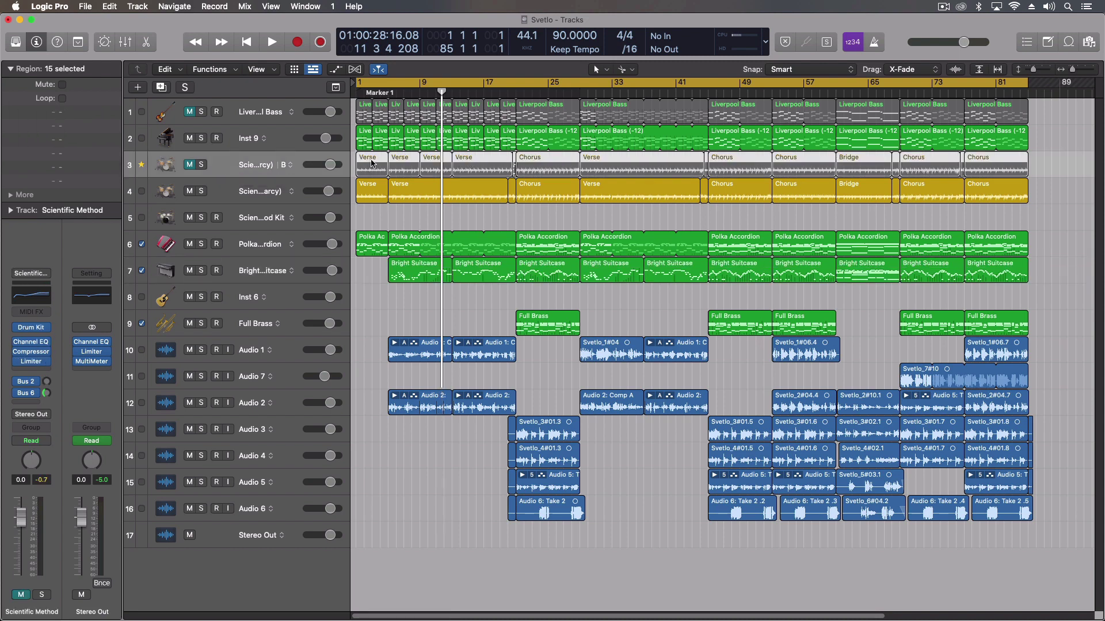
key("e")
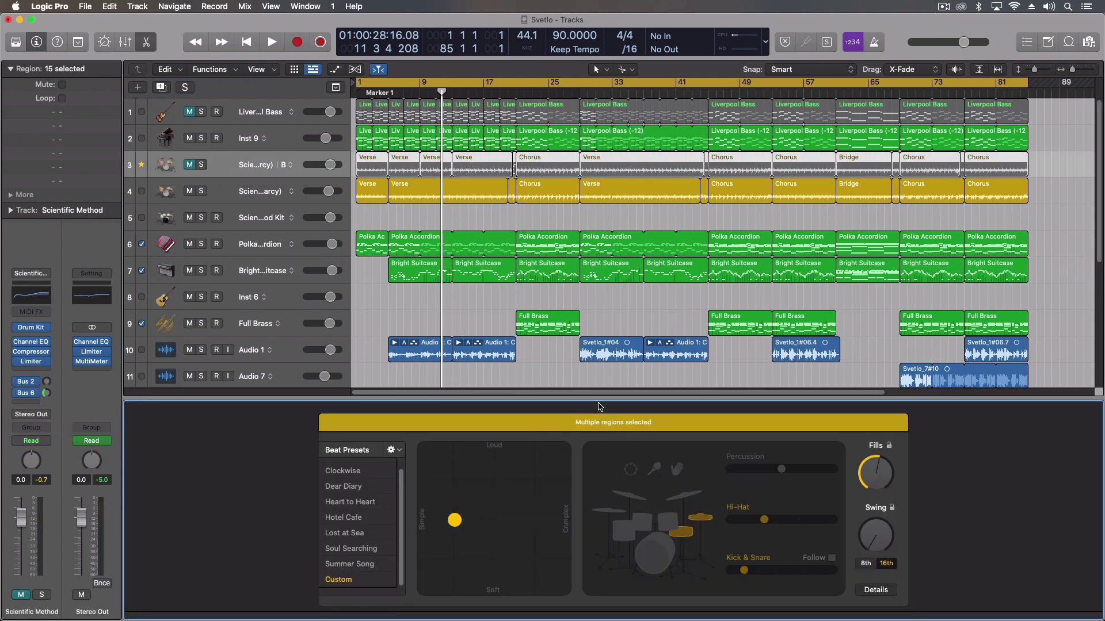
left_click(876, 591)
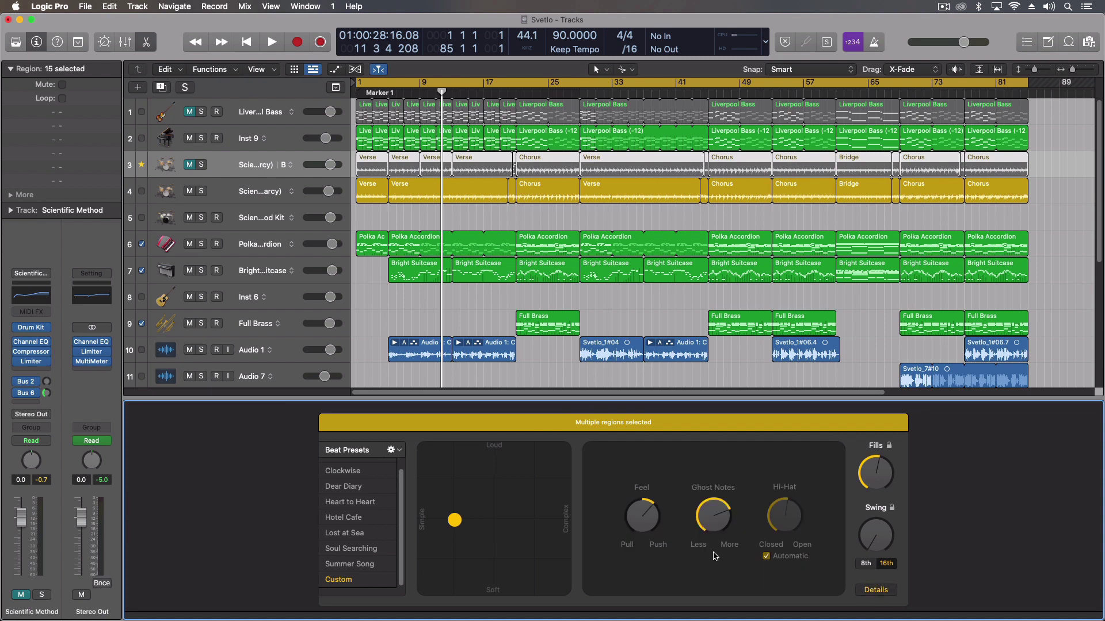
Examine the complexity, Feel, Ghost Notes and Fills settings of each verse, chorus and bridge region on drummer track 3
left_click_drag(401, 176, 401, 160)
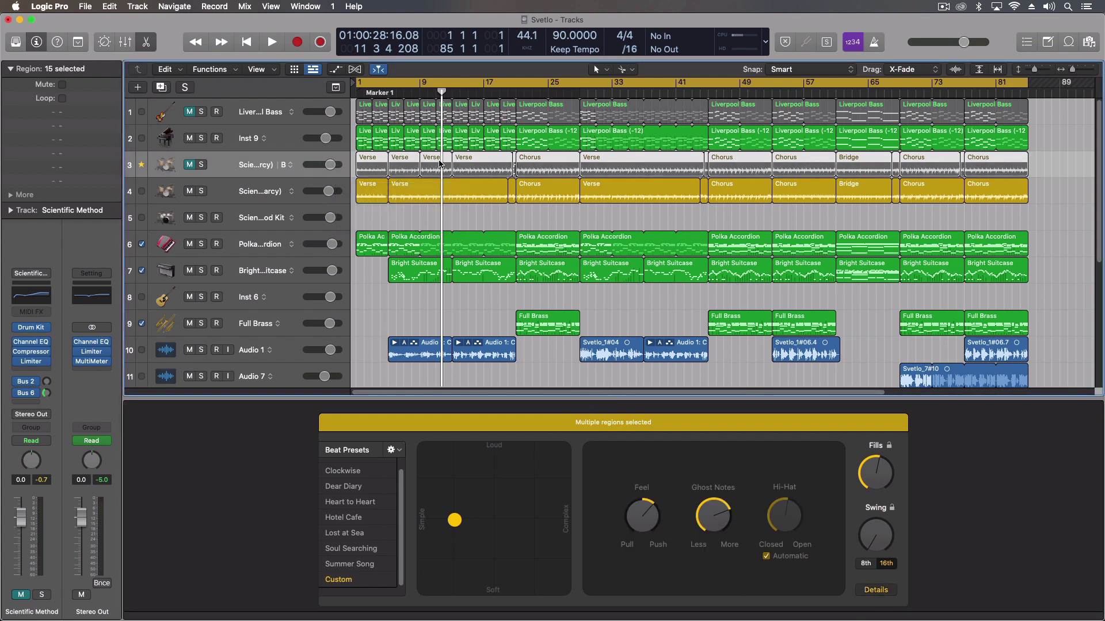
left_click(433, 193)
left_click(435, 166)
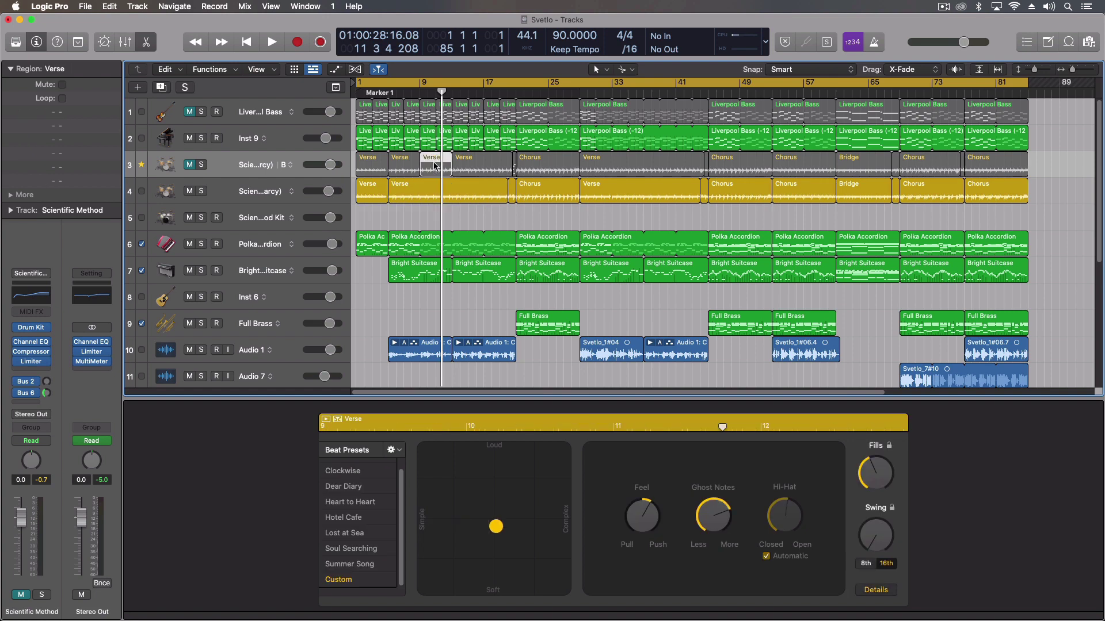
left_click(477, 165)
left_click(544, 167)
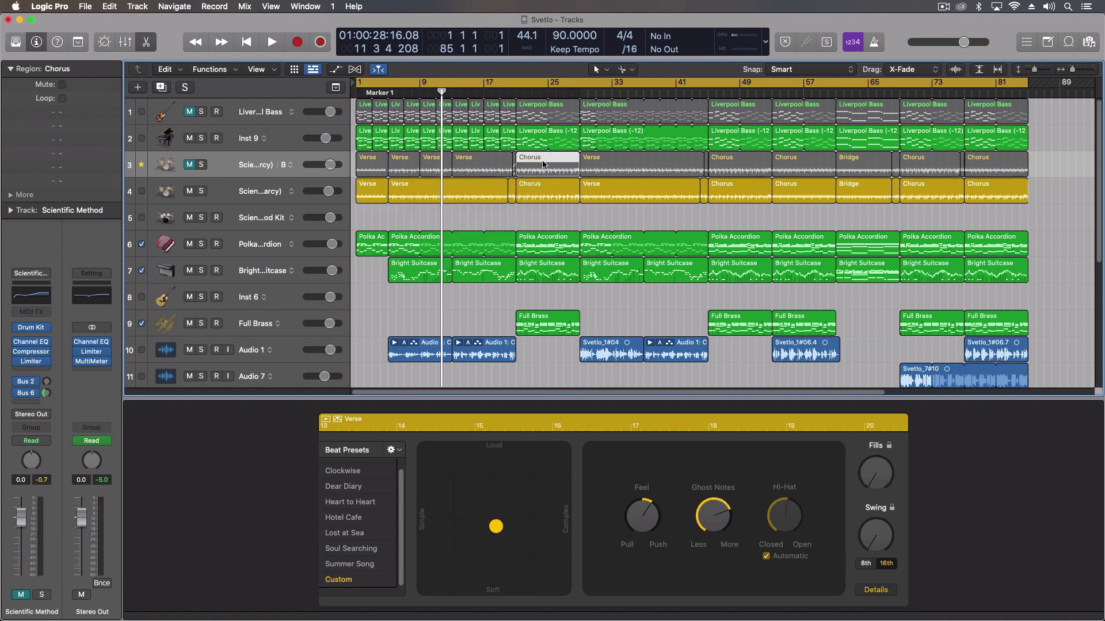
left_click(632, 167)
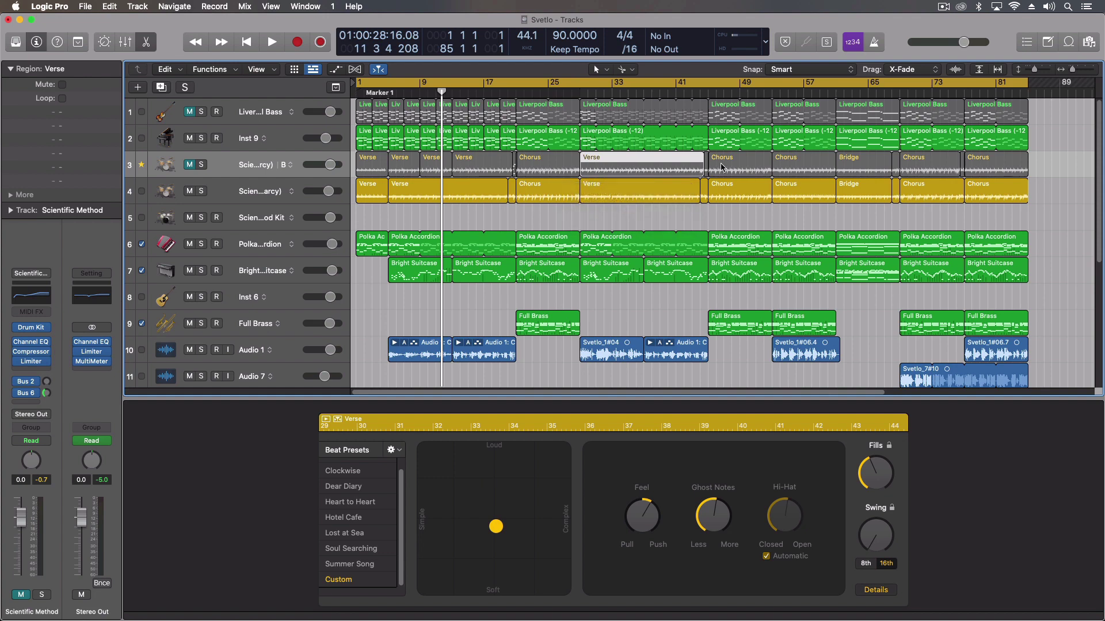
left_click(757, 167)
left_click(797, 167)
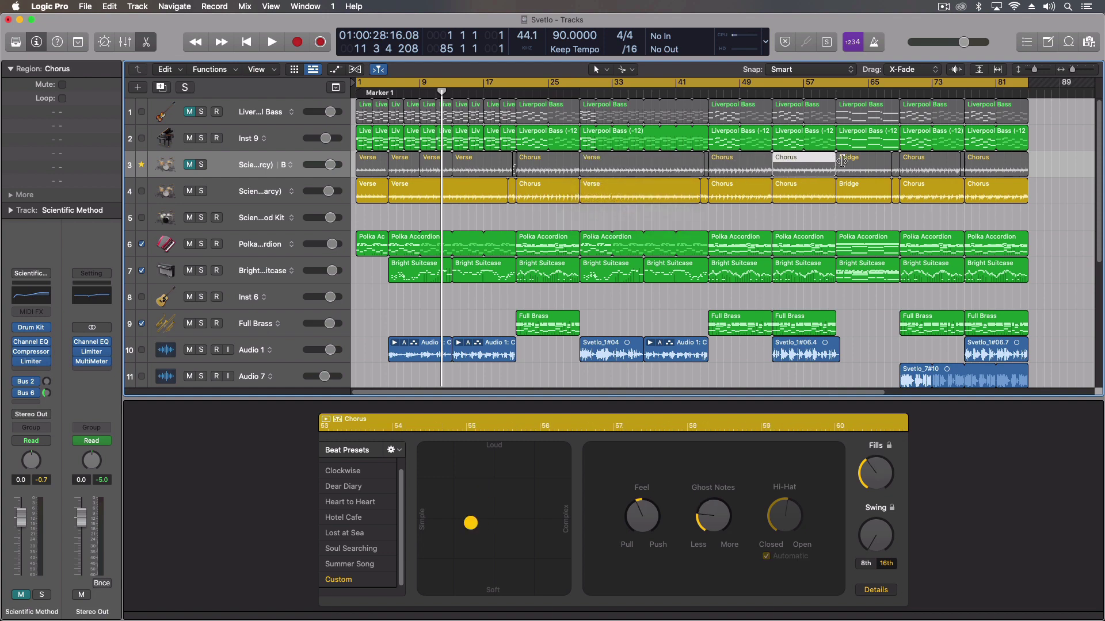
left_click(860, 163)
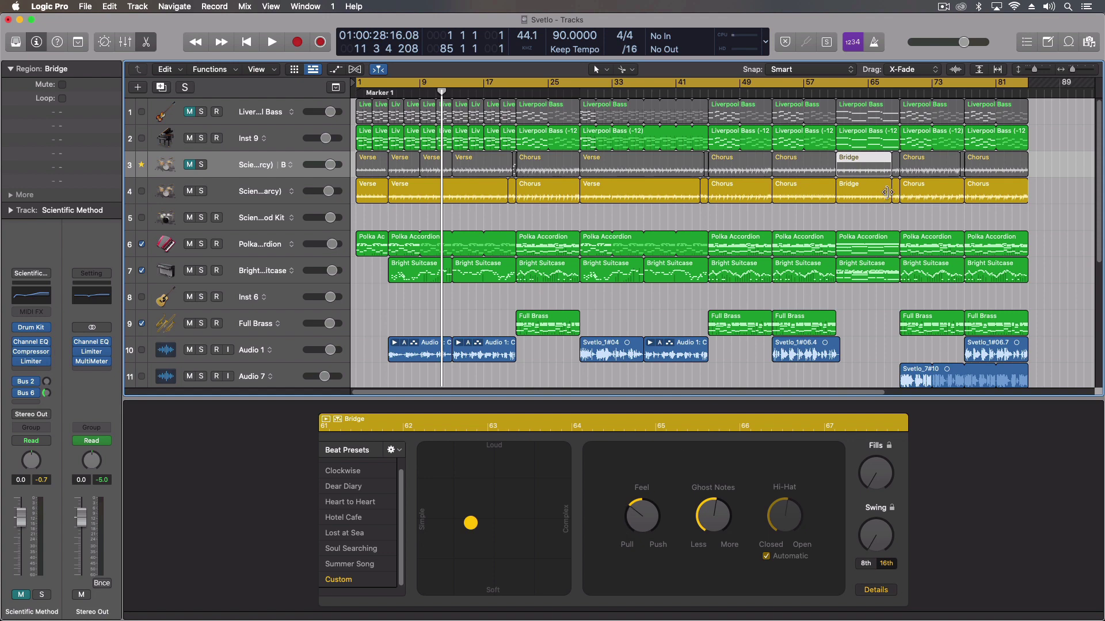
left_click(931, 165)
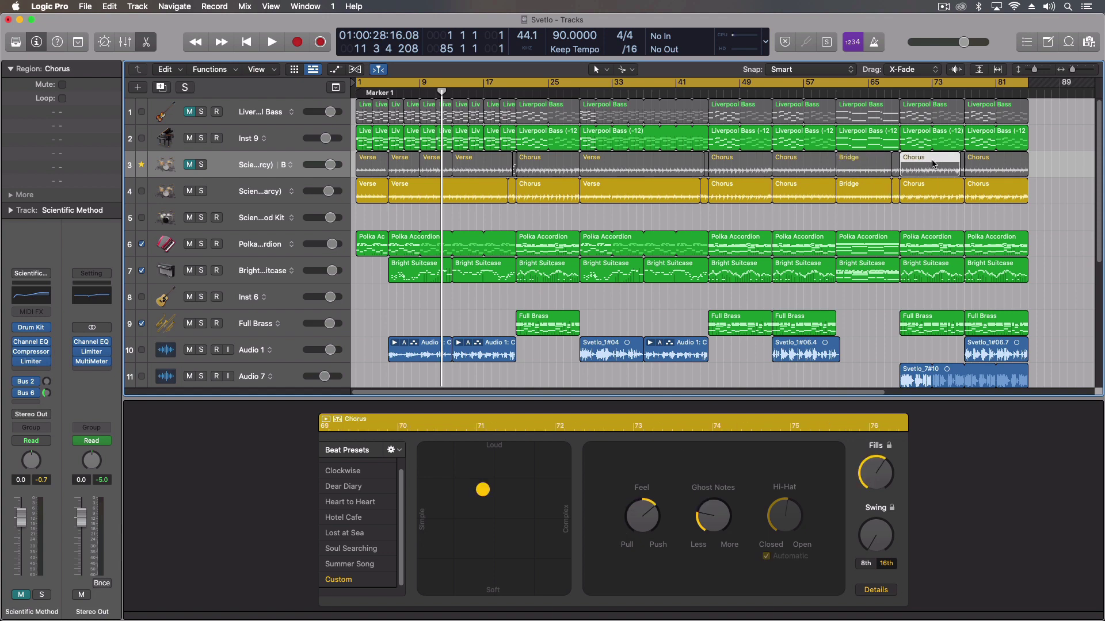
left_click(995, 161)
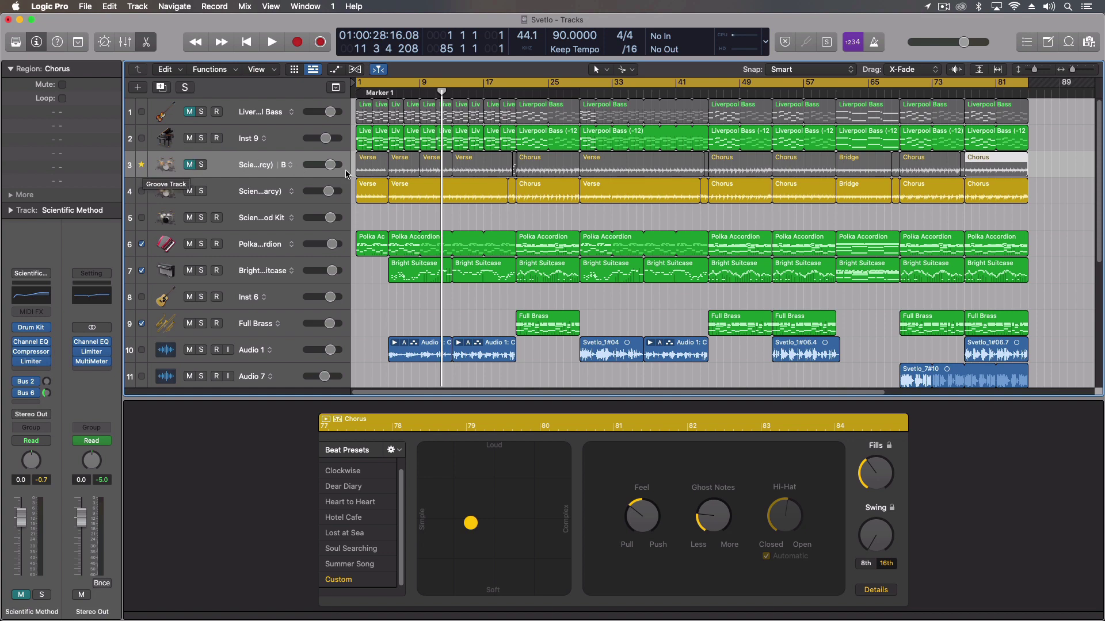
Examine the complexity, Feel, Ghost Notes and Fills of track 4's drummer regions, and compare them with the last two choruses on track 3
left_click(433, 194)
left_click(606, 188)
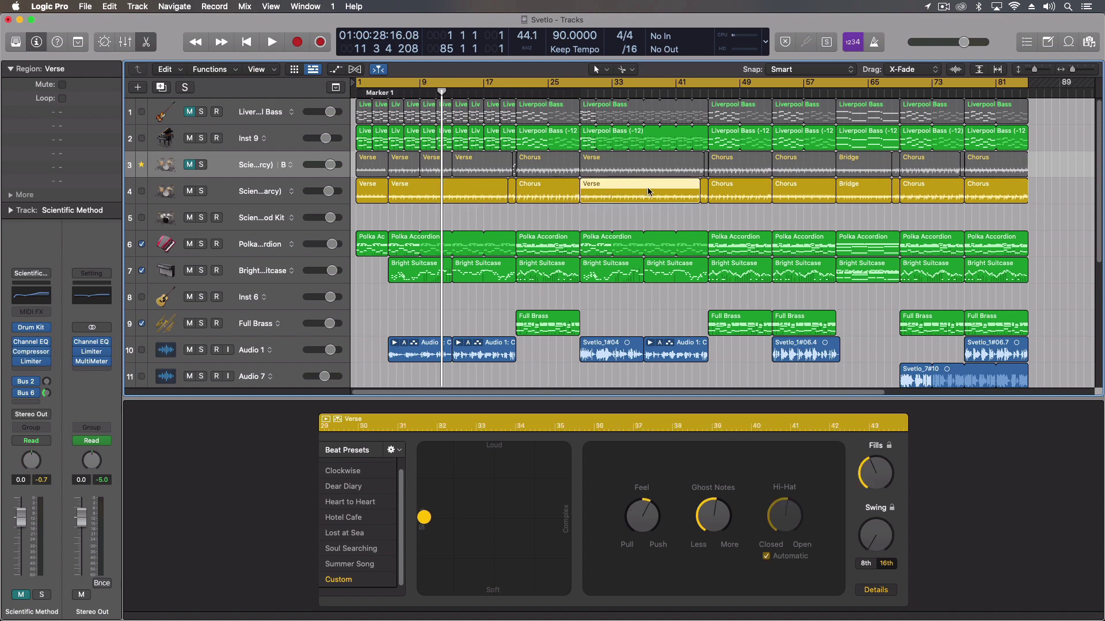
key("Right")
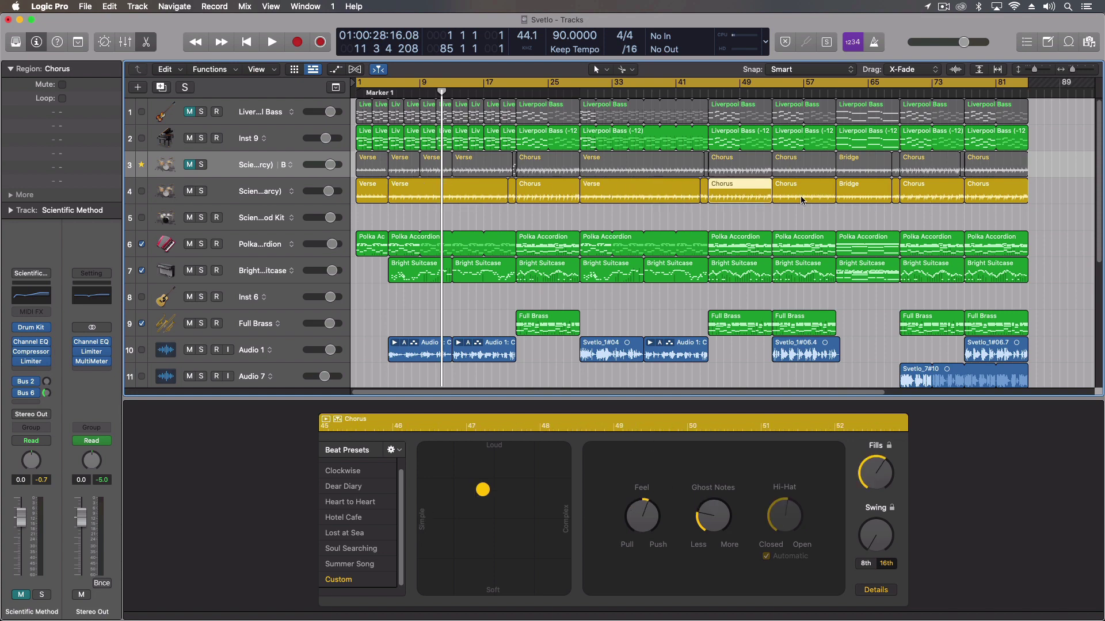
key("Right")
left_click(856, 190)
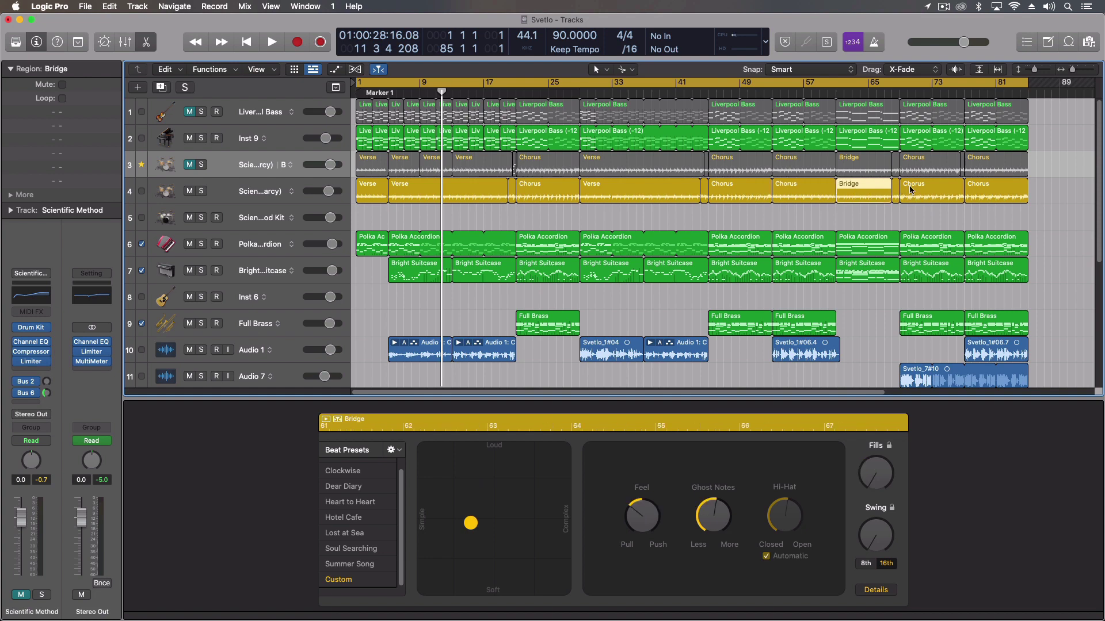
left_click(910, 189)
left_click(995, 190)
left_click(915, 192)
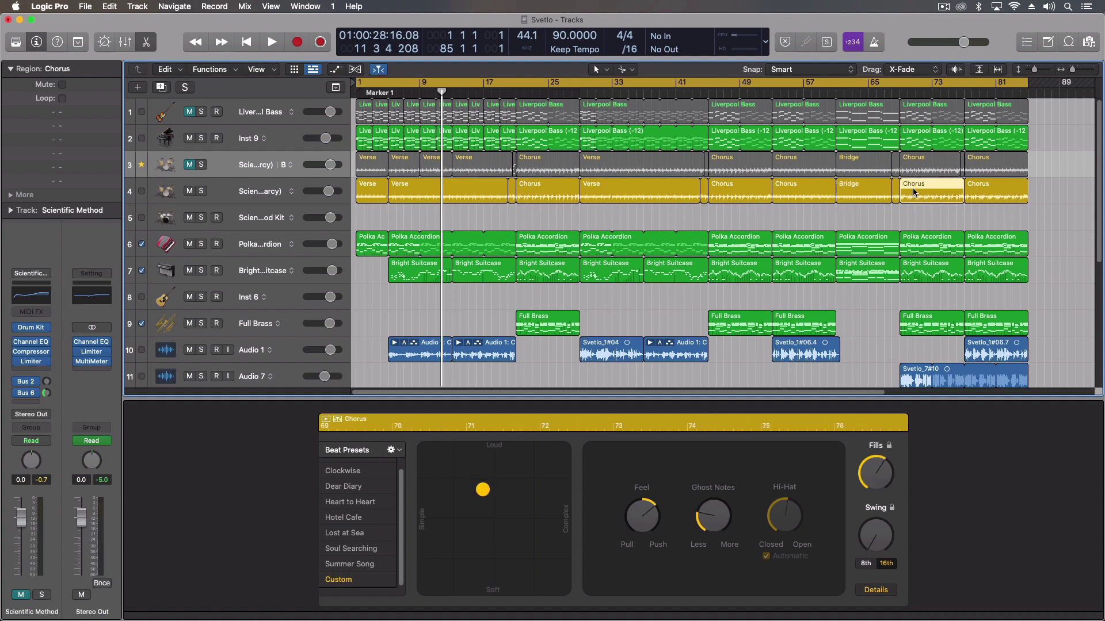
left_click(984, 189)
left_click(928, 166)
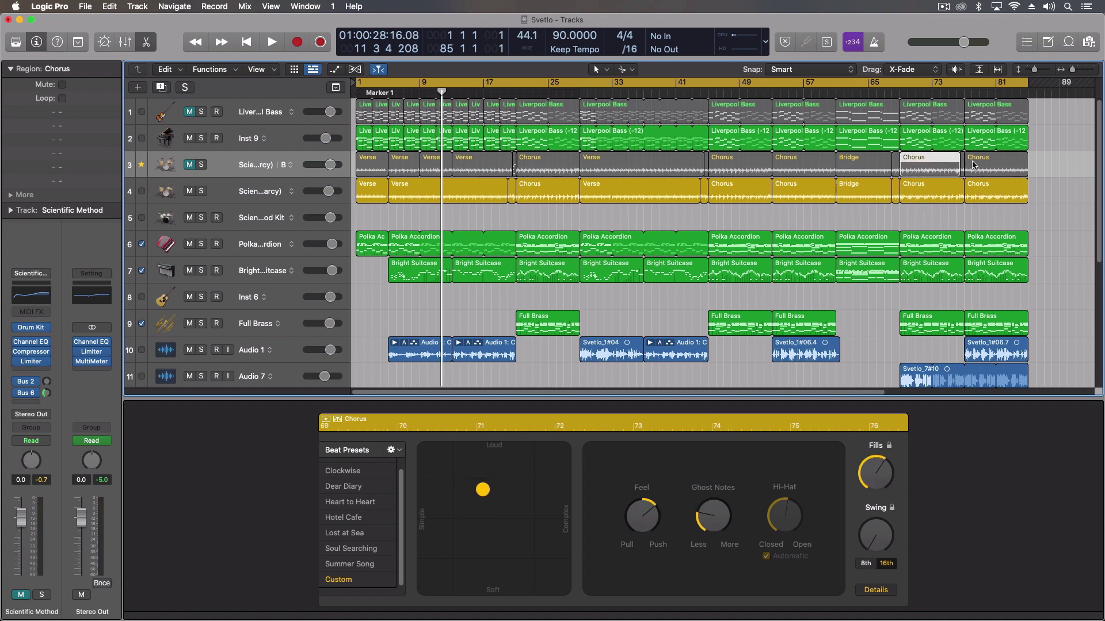
left_click(988, 164)
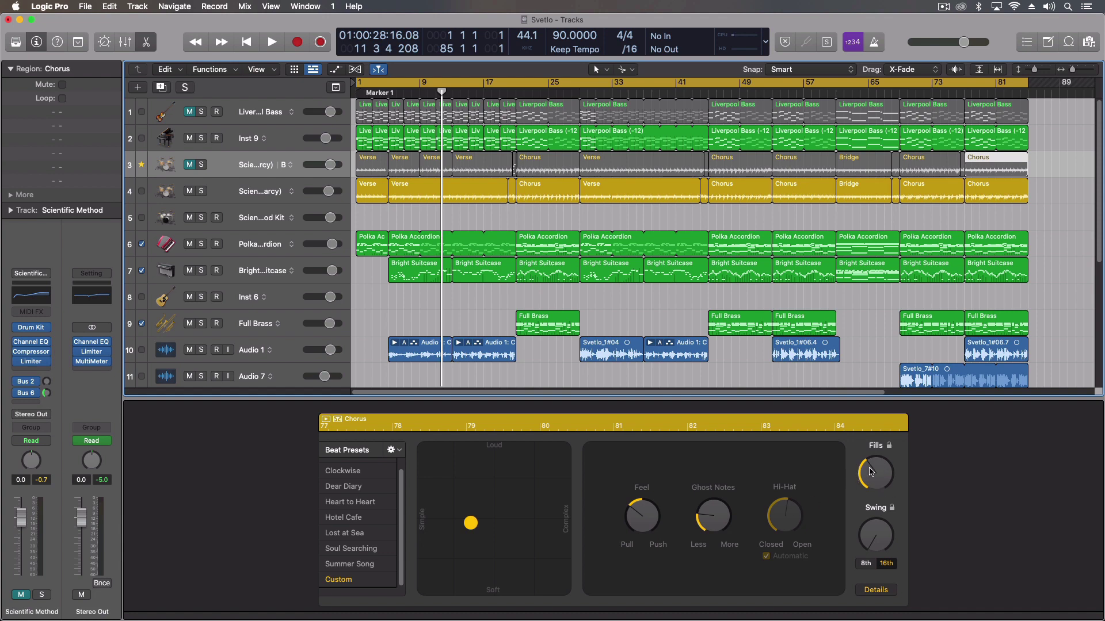
Compare the Fills settings of track 4's first verse, its short closing region, the choruses, the second verse and the bridge
left_click(445, 191)
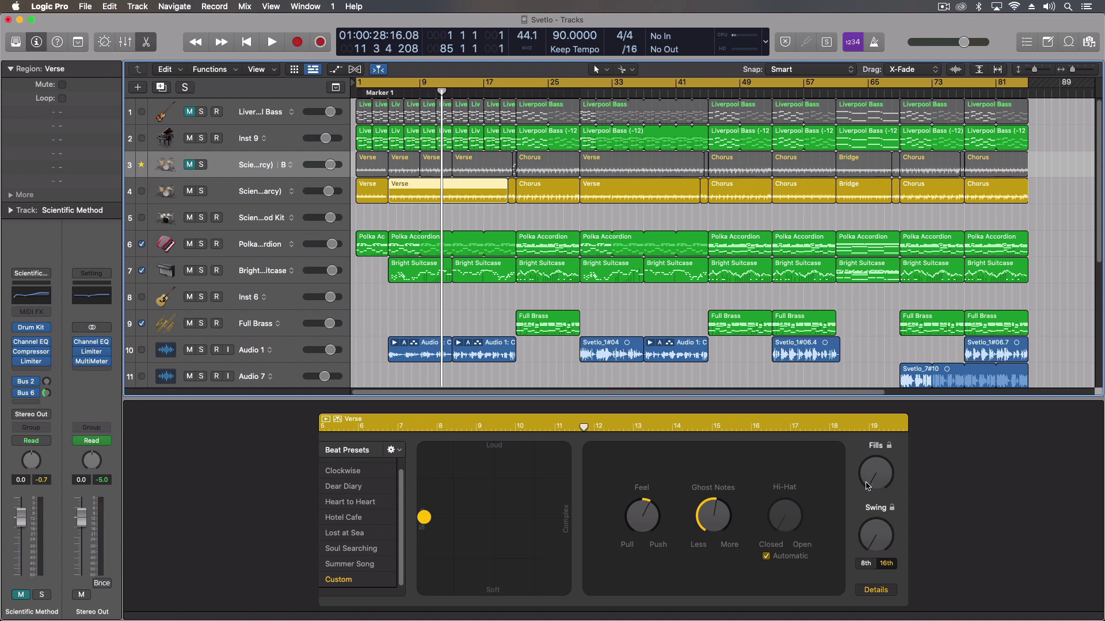
left_click(511, 191)
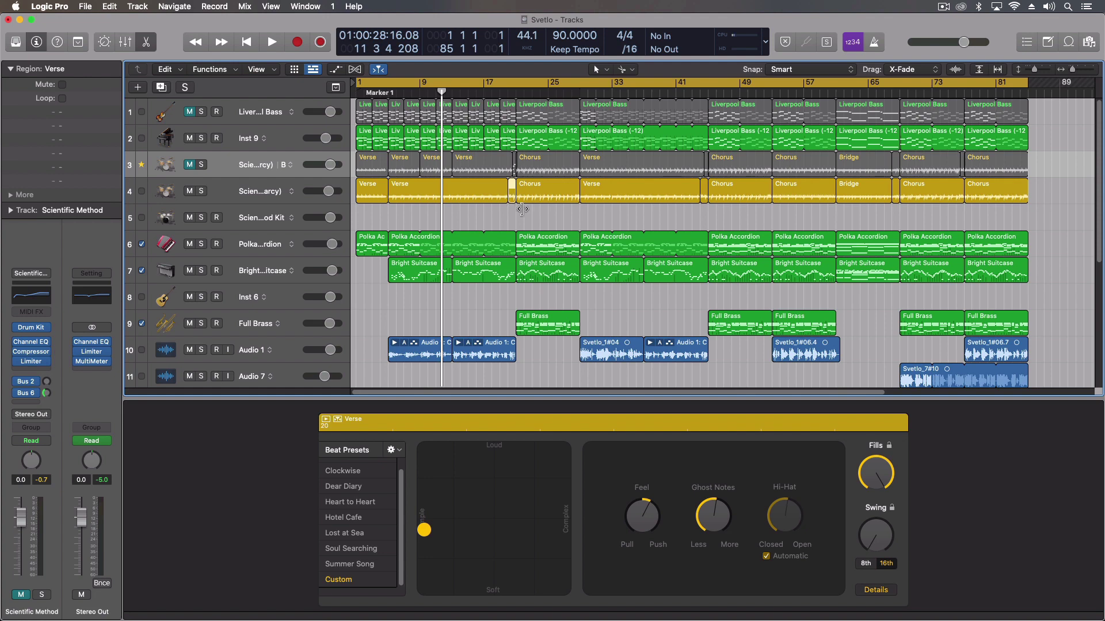
left_click(548, 186)
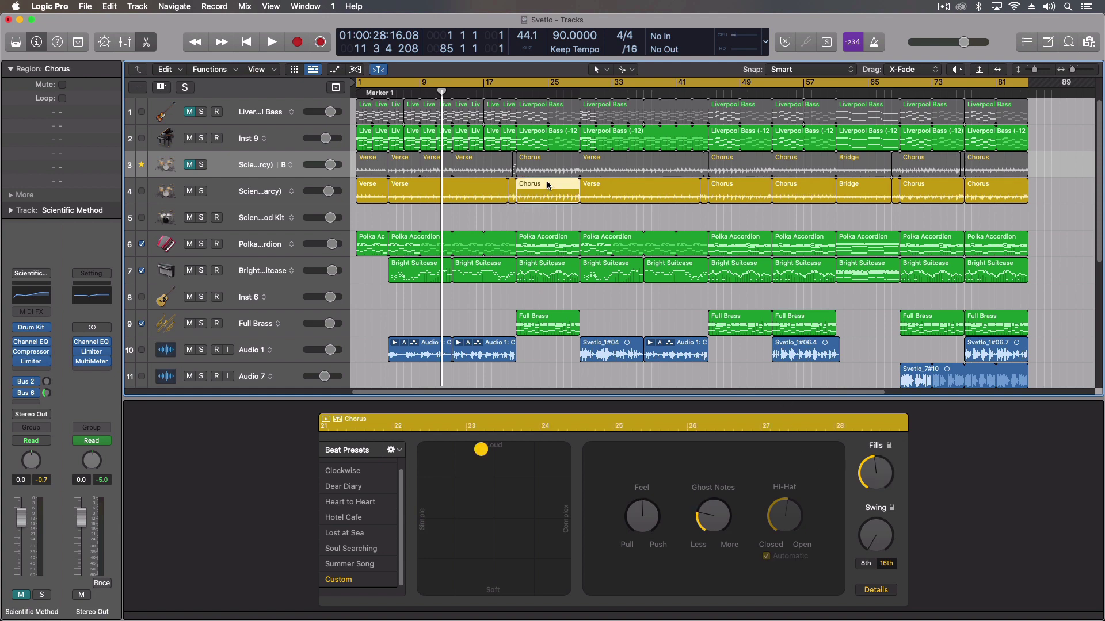
left_click(633, 188)
left_click(723, 187)
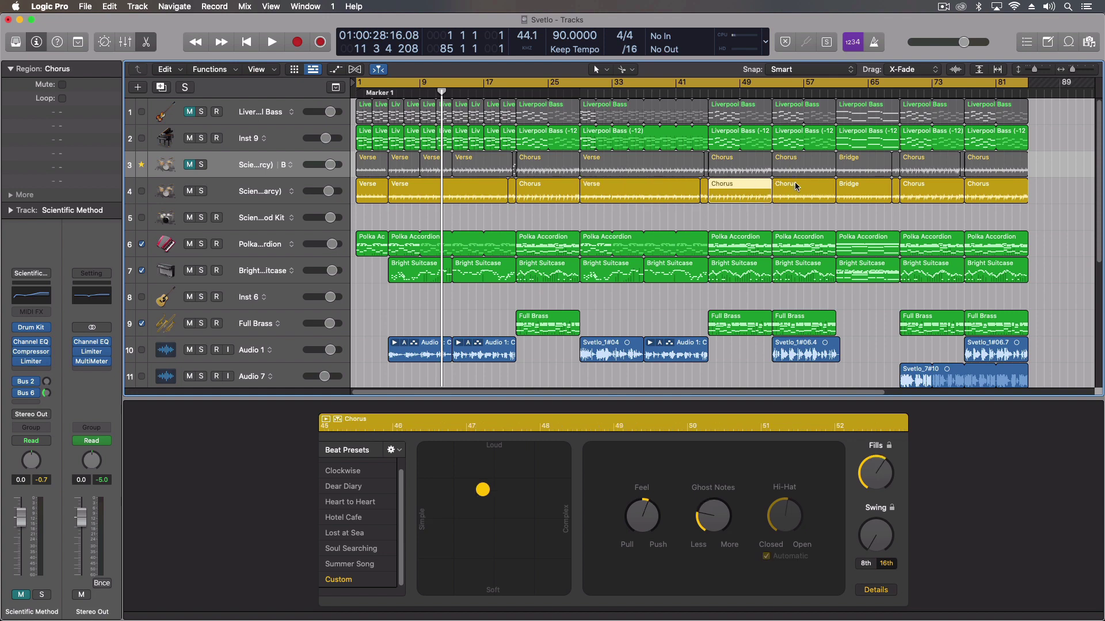
left_click(797, 187)
left_click(863, 186)
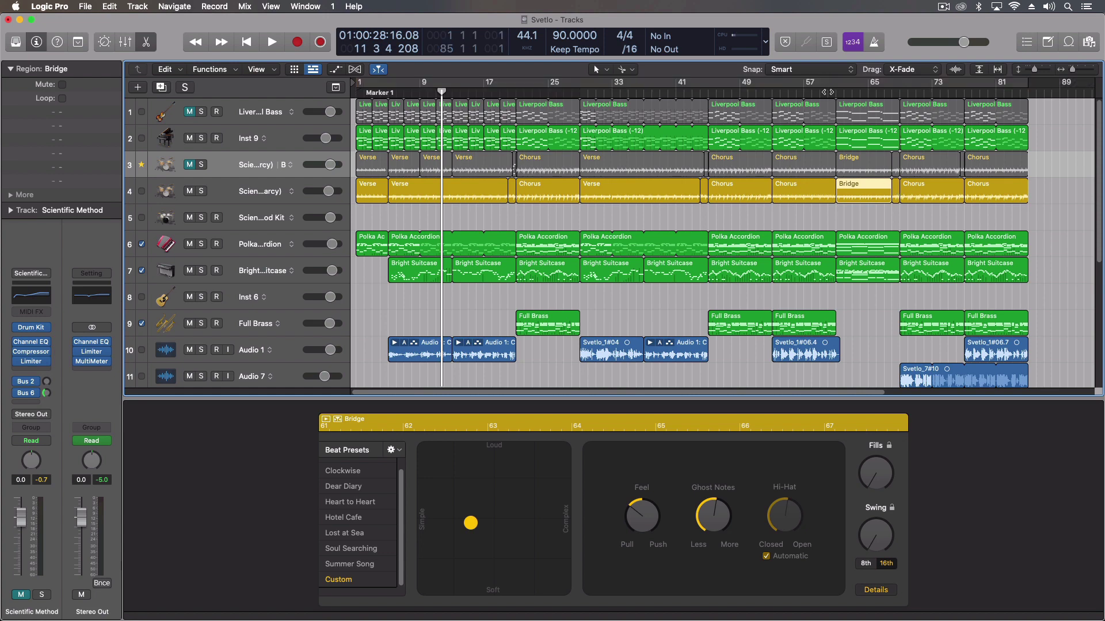
Play the song from bar 60 through the bridge, and hide the detailed performance settings to show the drum kit controls
left_click(828, 92)
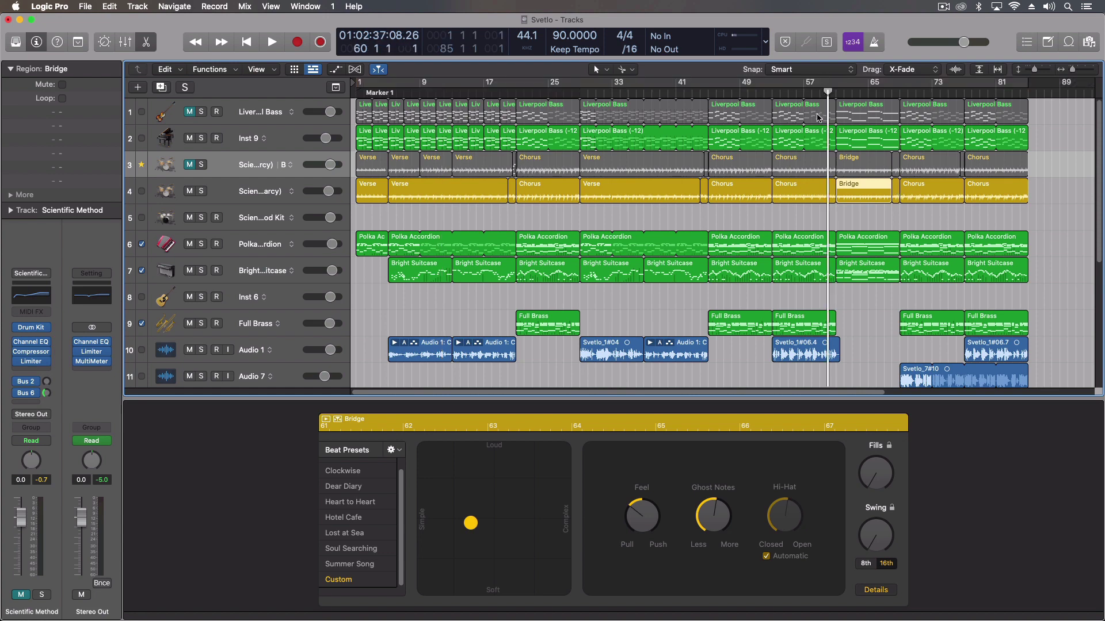
key("space")
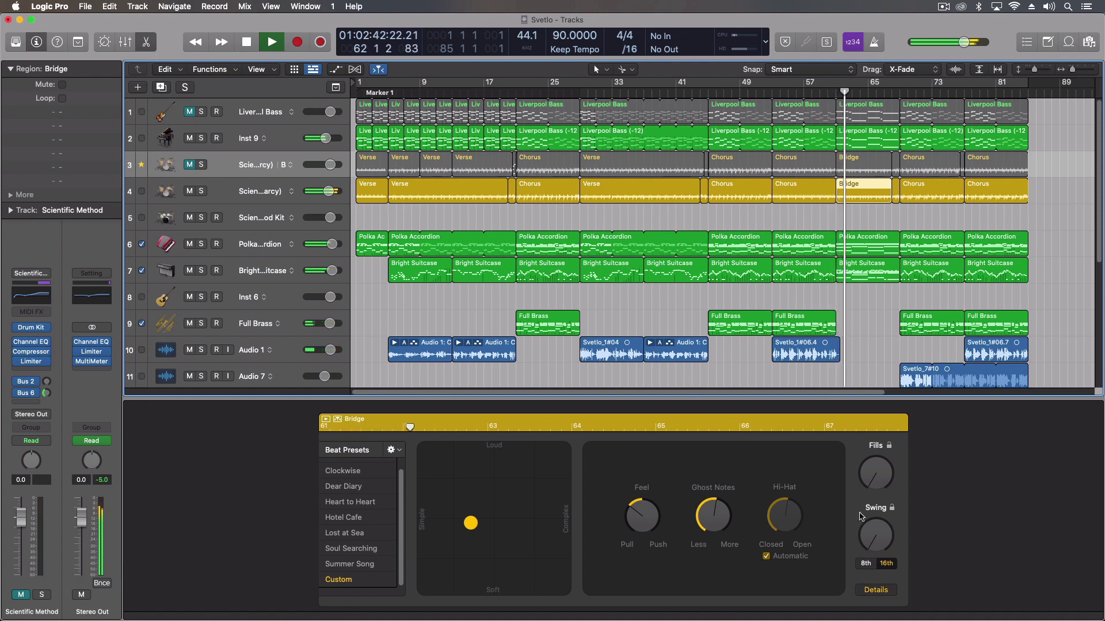
left_click(871, 590)
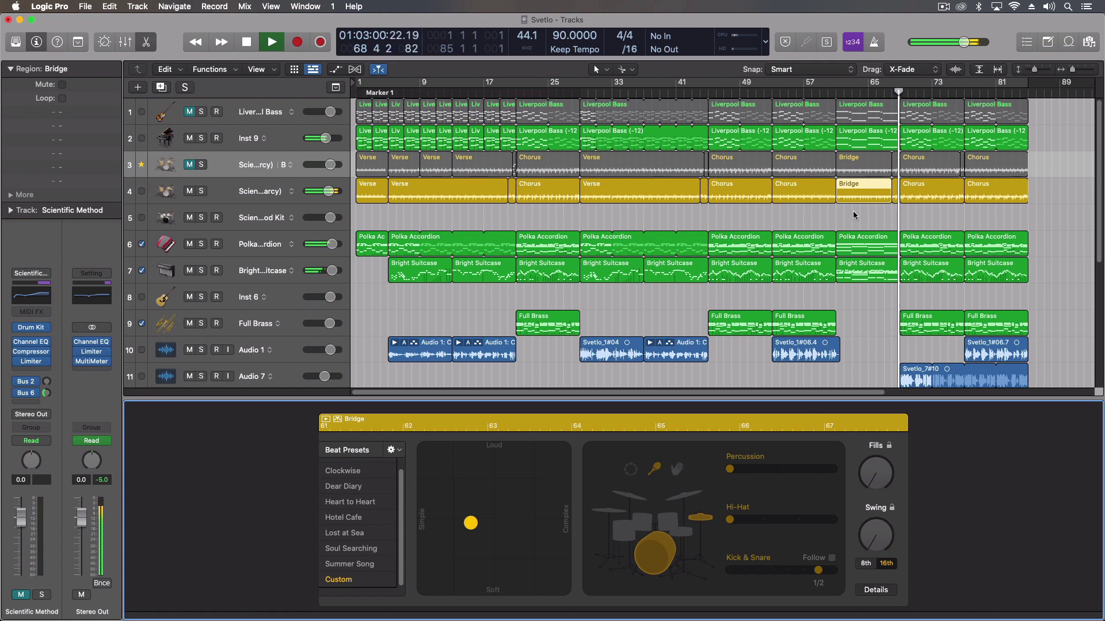
key("space")
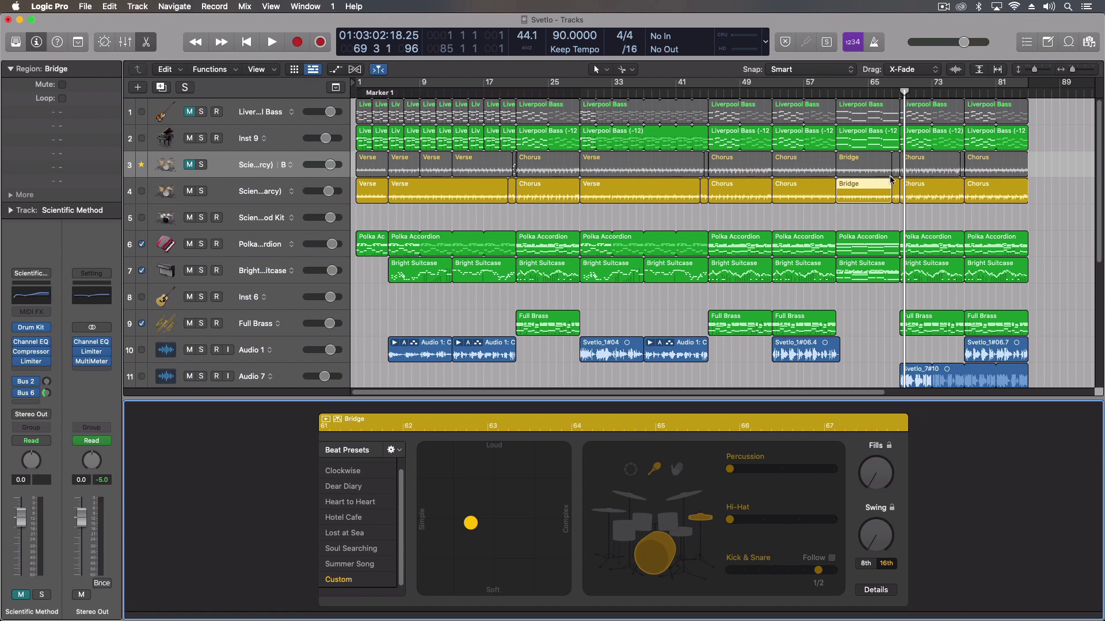
Inspect track 4's short fill regions after the bridge and first verse, and play the transition into the first chorus from bar 19
left_click(895, 192)
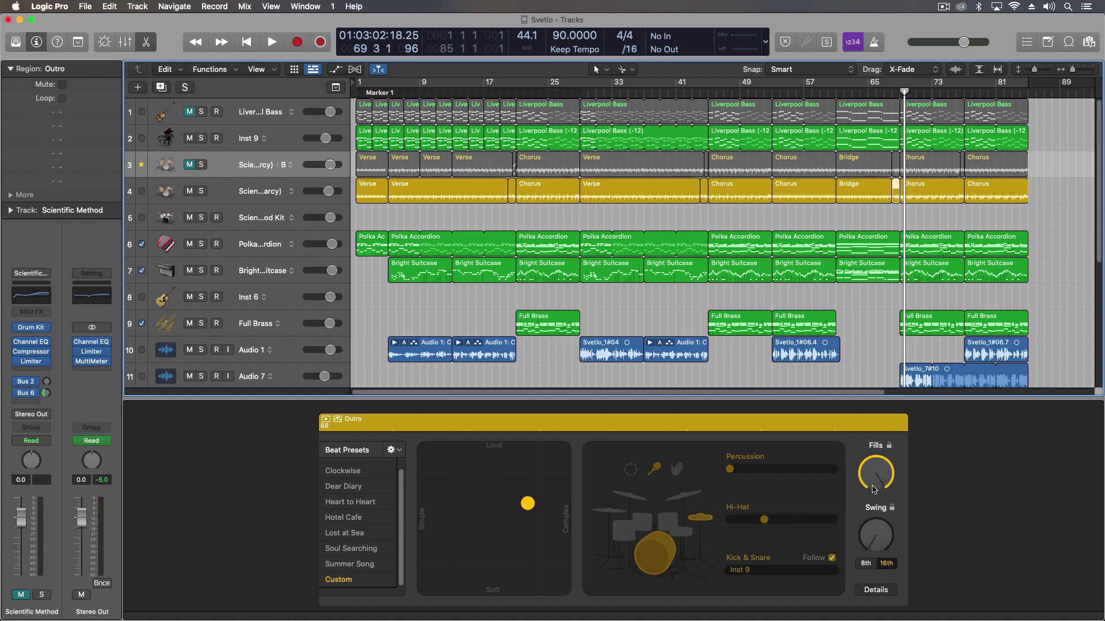
left_click(512, 193)
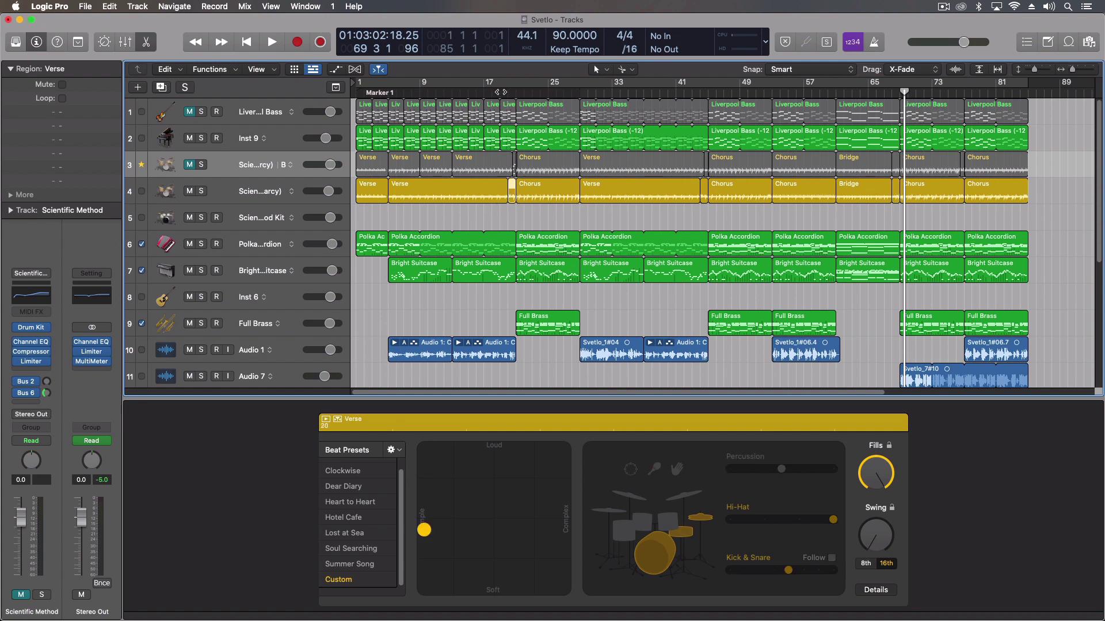
left_click(501, 92)
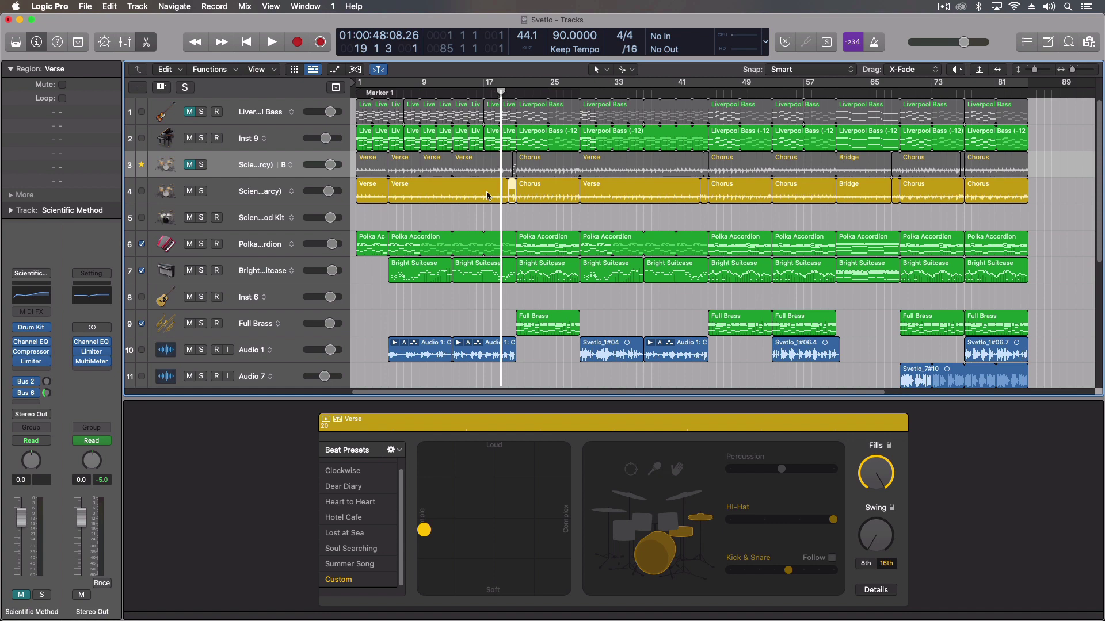
key("space")
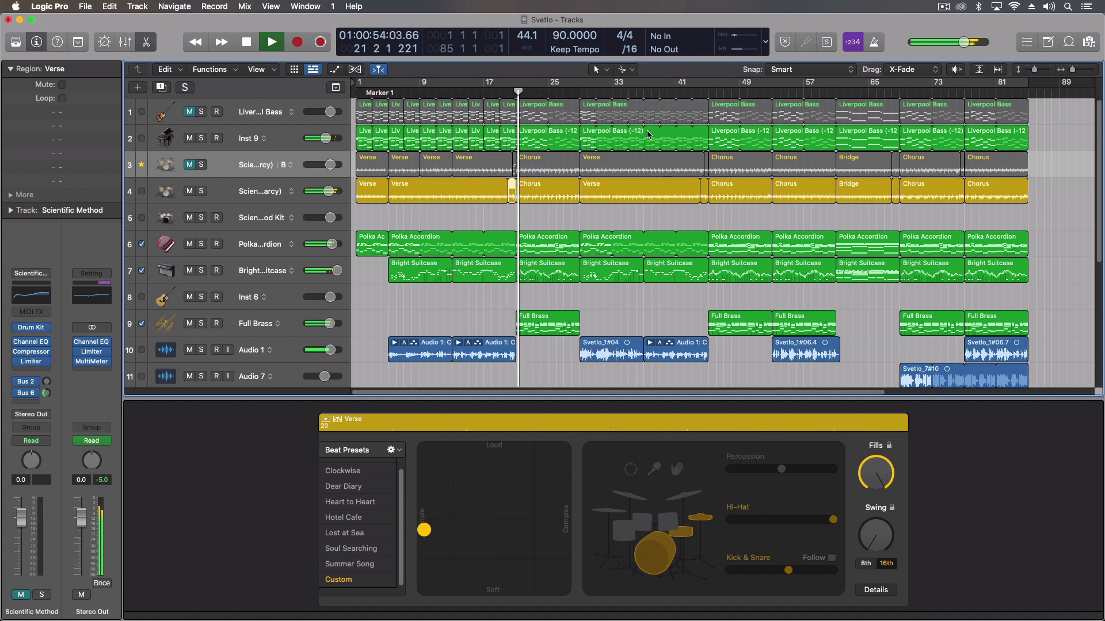
key("space")
Select the second long verse region on track 4 and play its transition into the chorus from bar 42
left_click(672, 187)
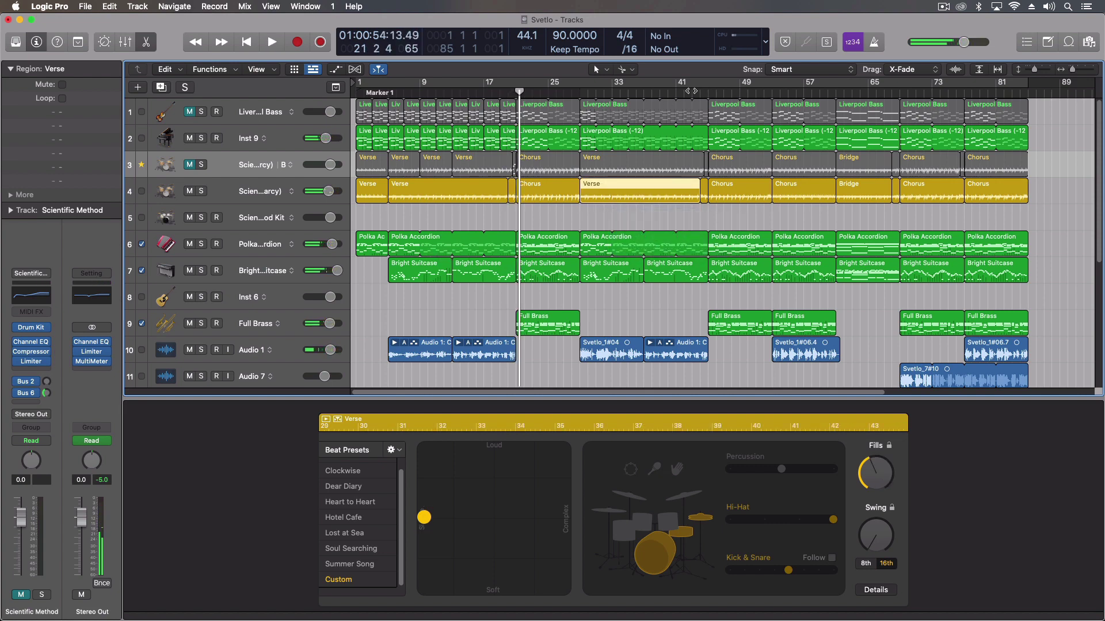
left_click(690, 90)
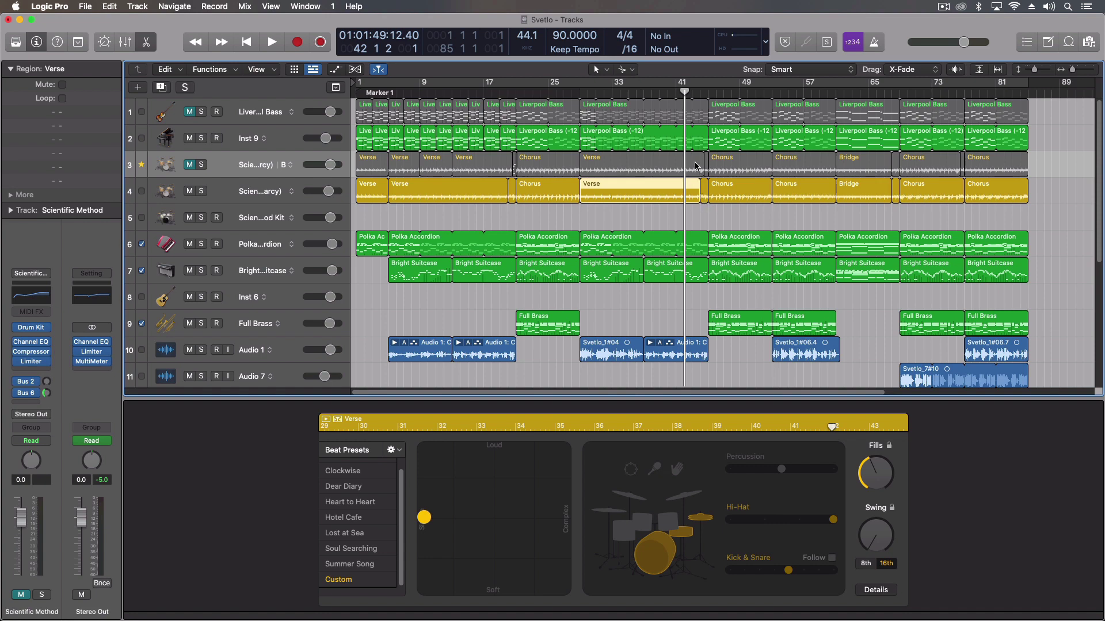
key("space")
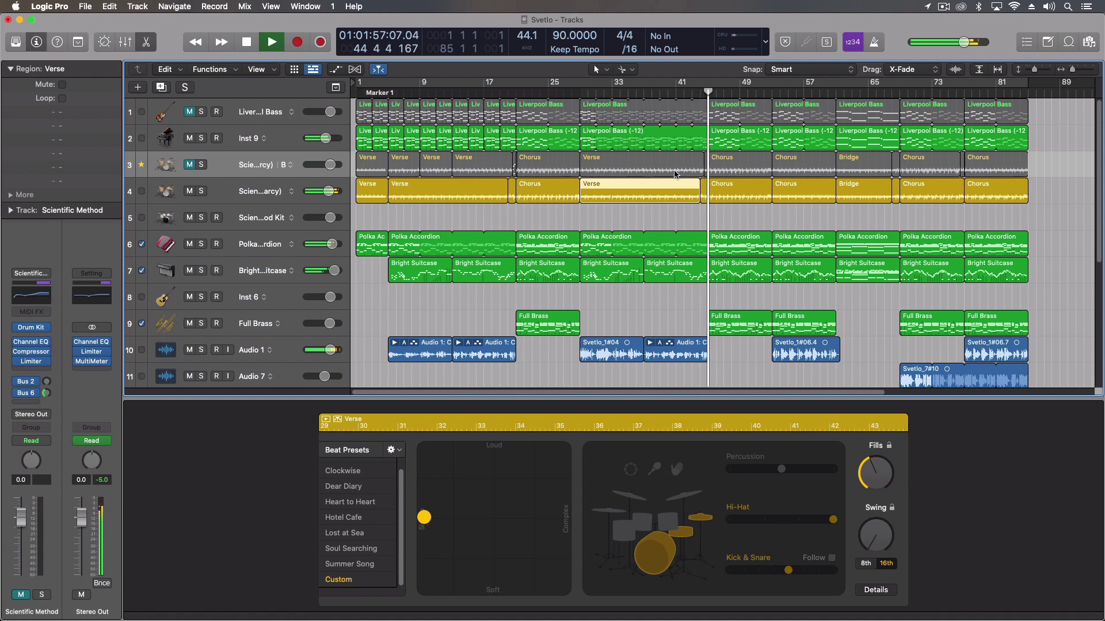
key("space")
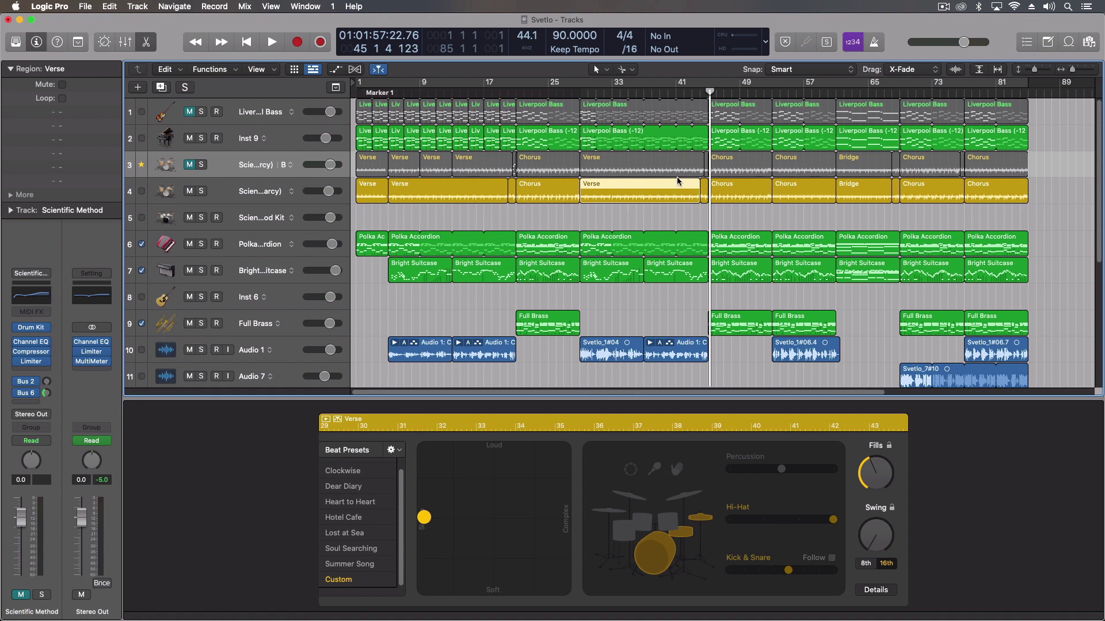
Select the opening verse region on track 4 and play it from bar 1
left_click(373, 190)
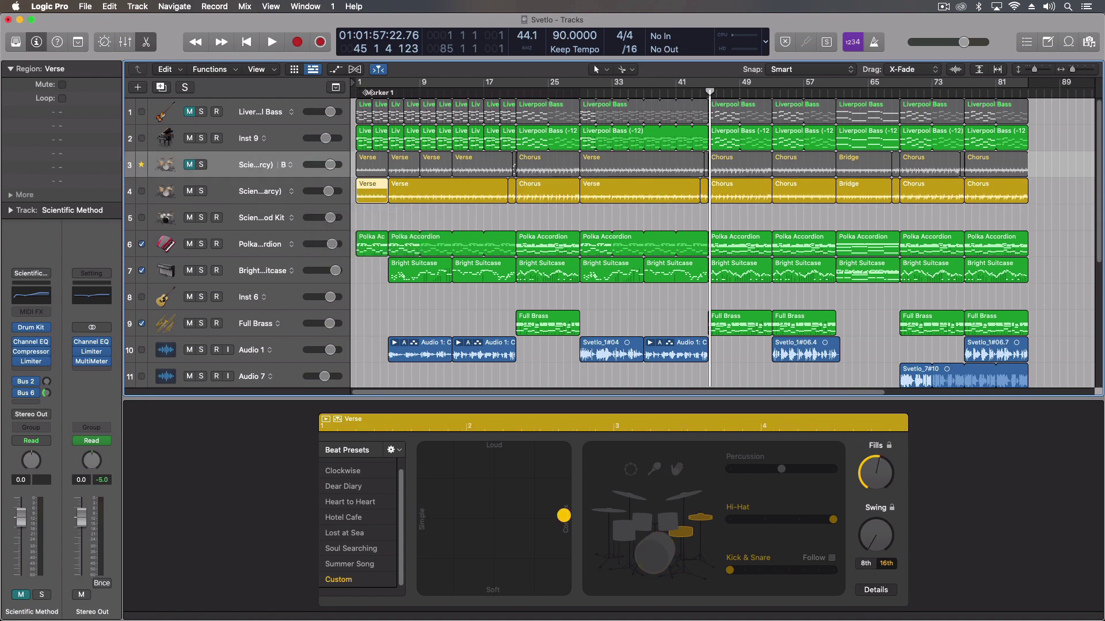
left_click(368, 90)
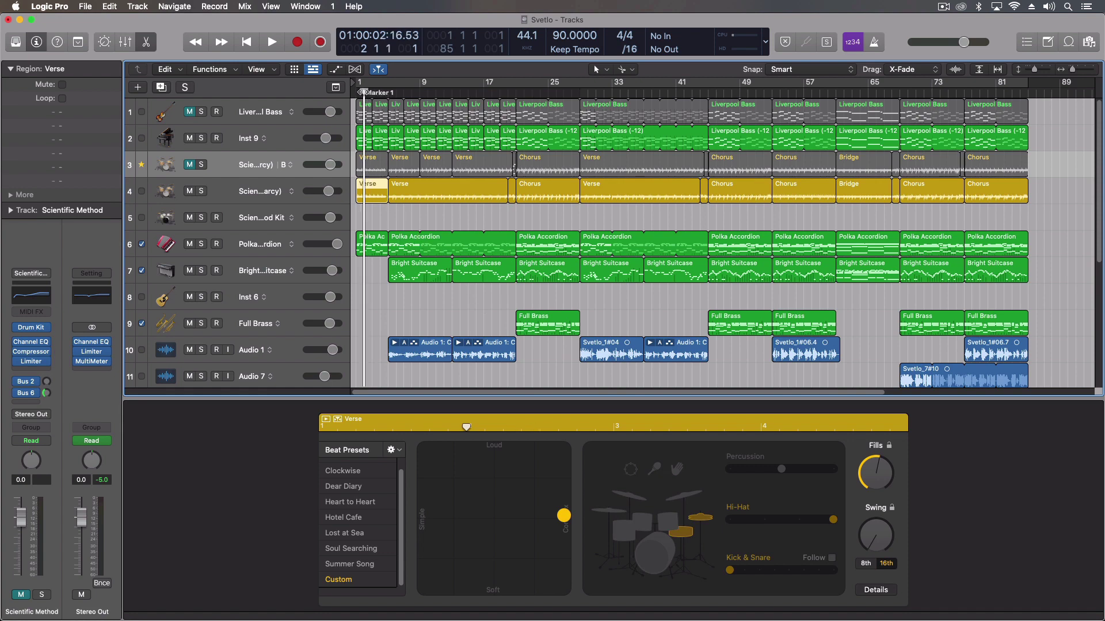
left_click(352, 92)
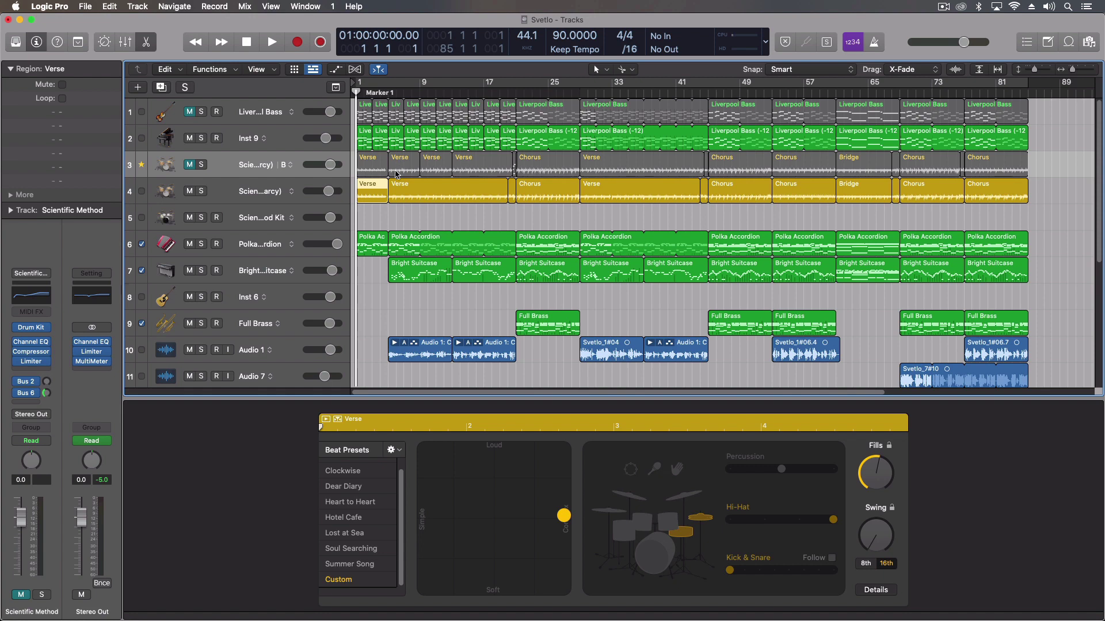
key("space")
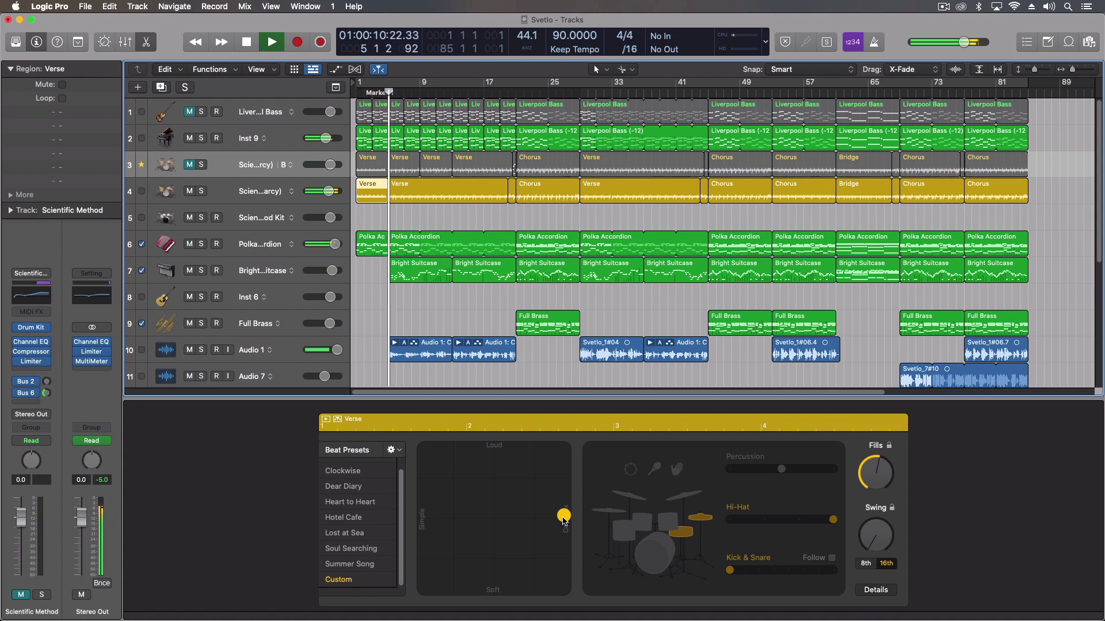
key("space")
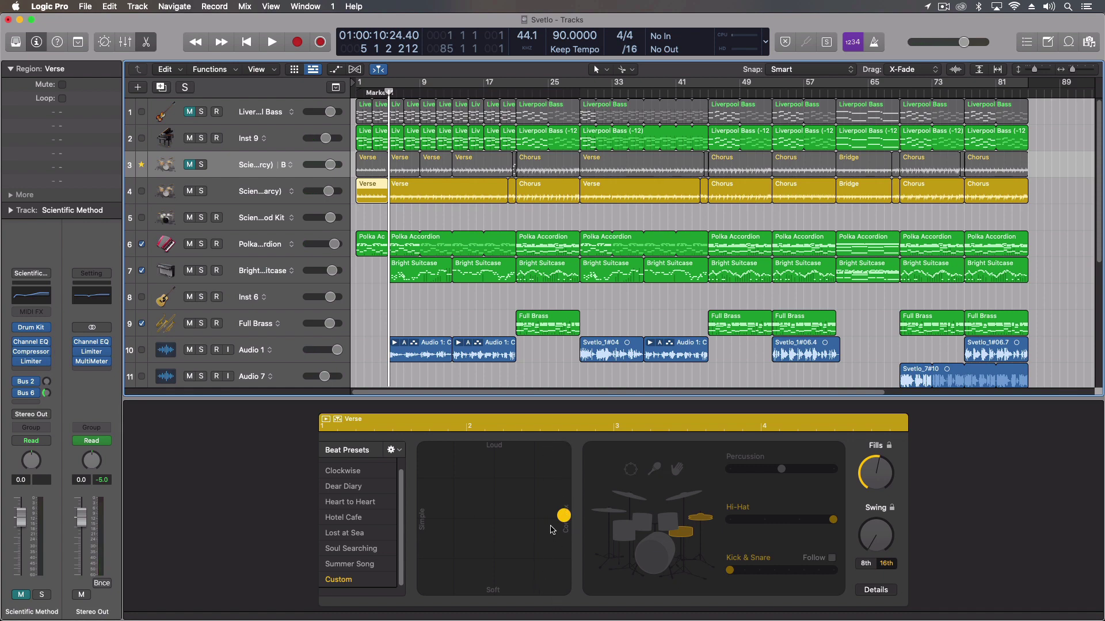
Set the opening verse region's pattern to the simplest extreme and play it from the start of the song
left_click_drag(563, 517, 418, 522)
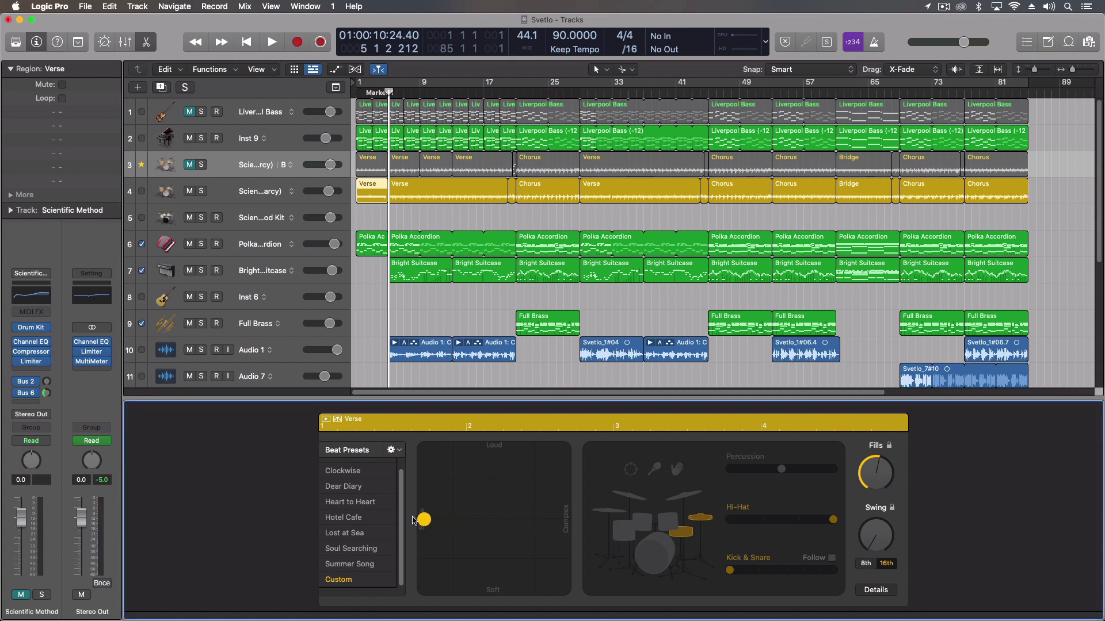
key("Return")
key("space")
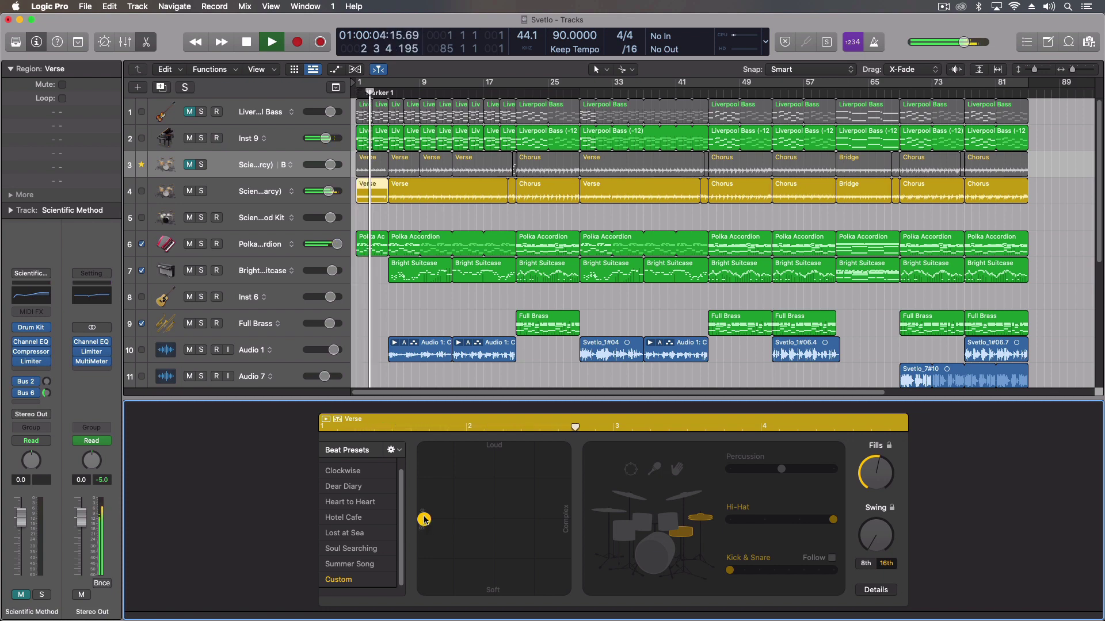
key("space")
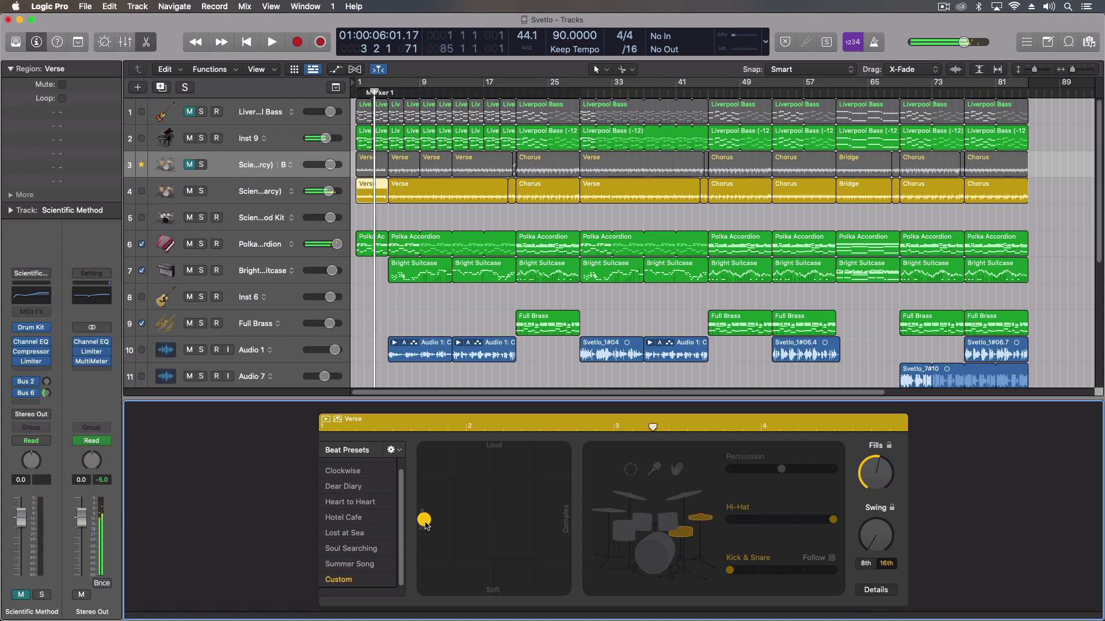
Set the opening verse region's pattern back to the most complex extreme and play the song from the start
left_click_drag(425, 523, 573, 522)
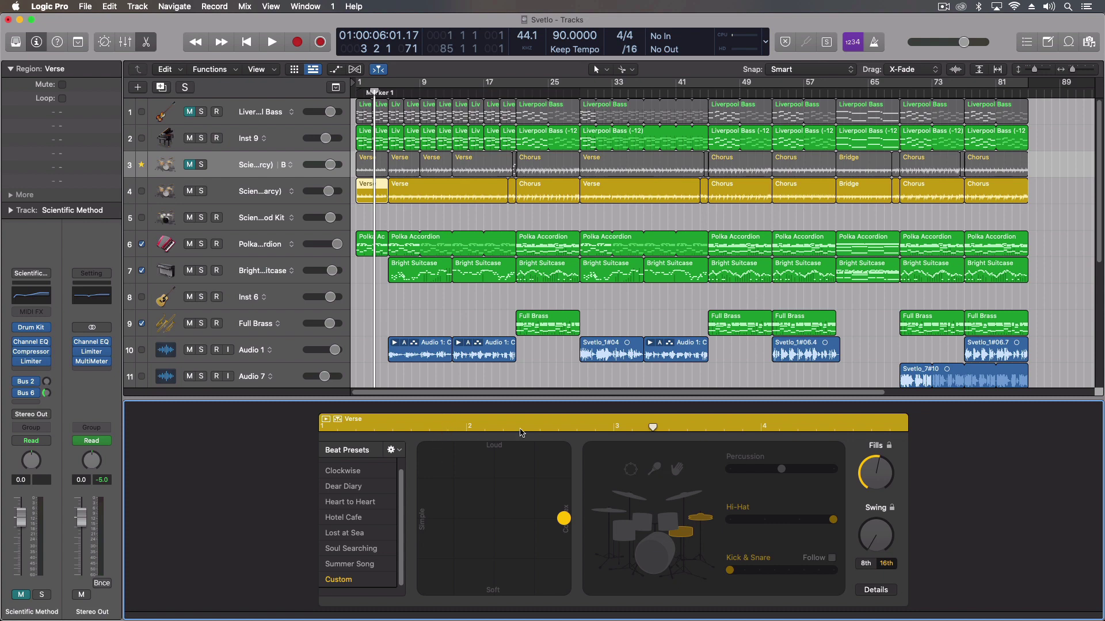
key("Return")
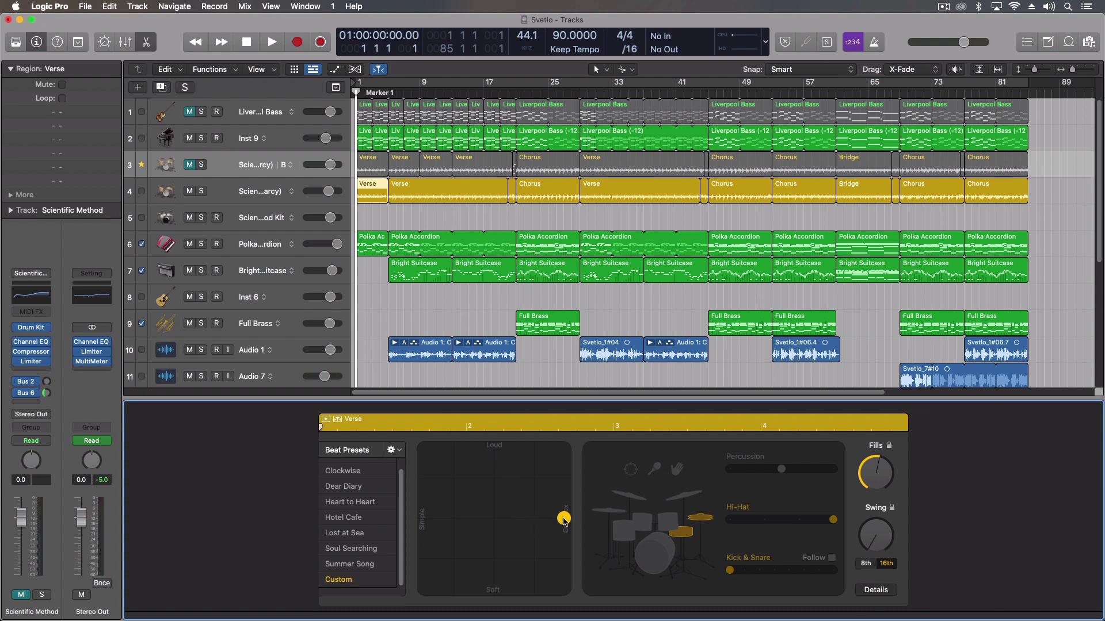
key("space")
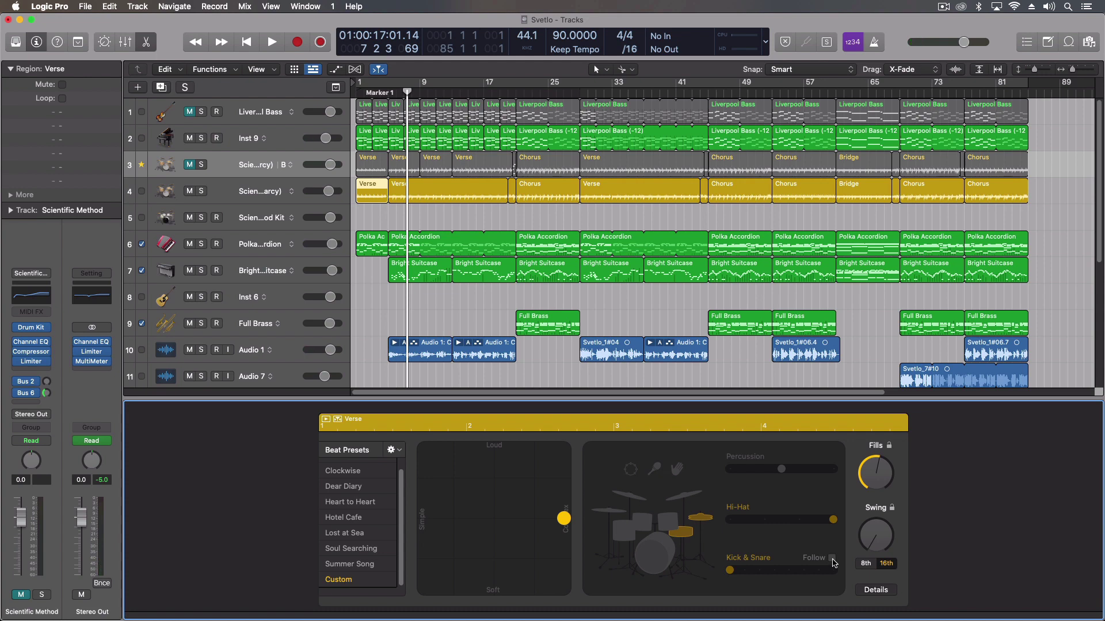
View the tracks that the opening verse region's Kick & Snare can follow, and leave Follow off
left_click(833, 559)
left_click(765, 571)
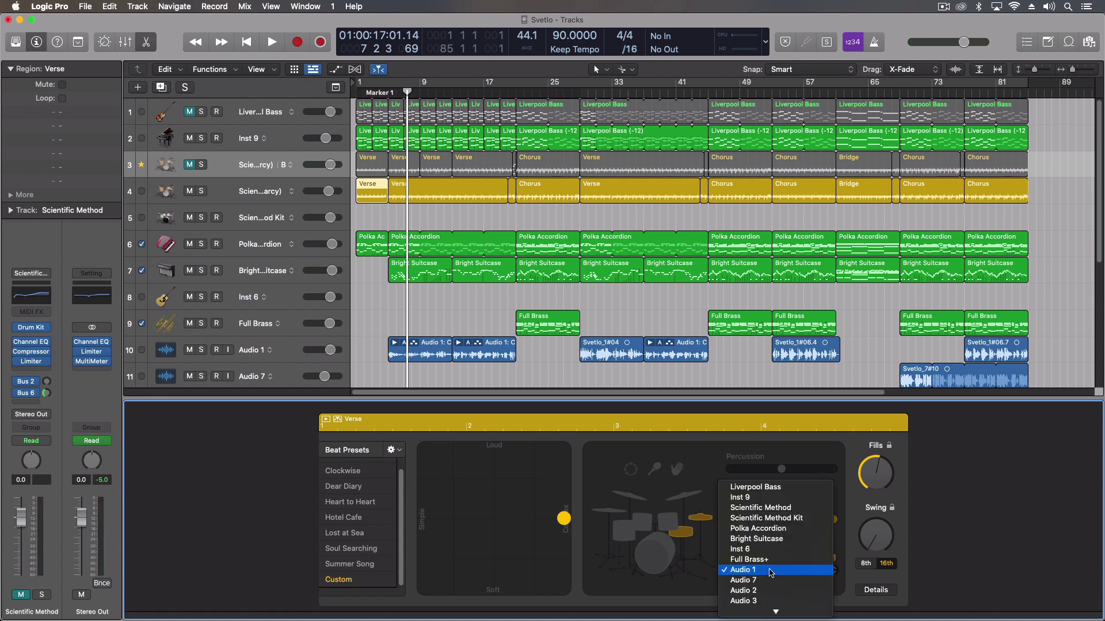
left_click(832, 560)
left_click(832, 559)
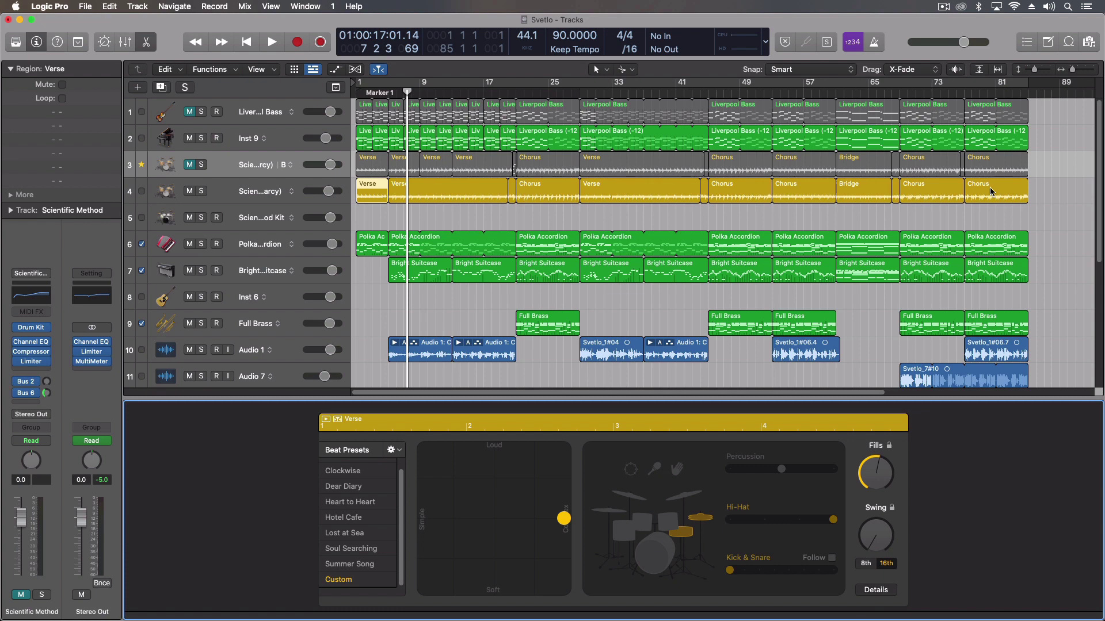
Select the long verse region starting at bar 5 on track 4 and play it from bar 7
left_click(422, 189)
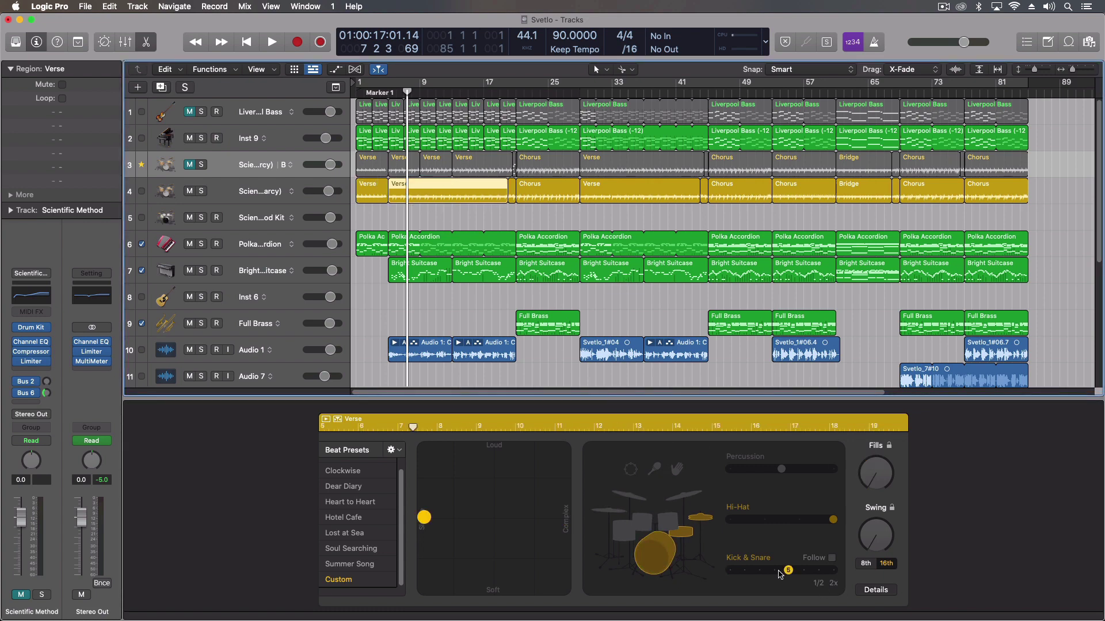
key("space")
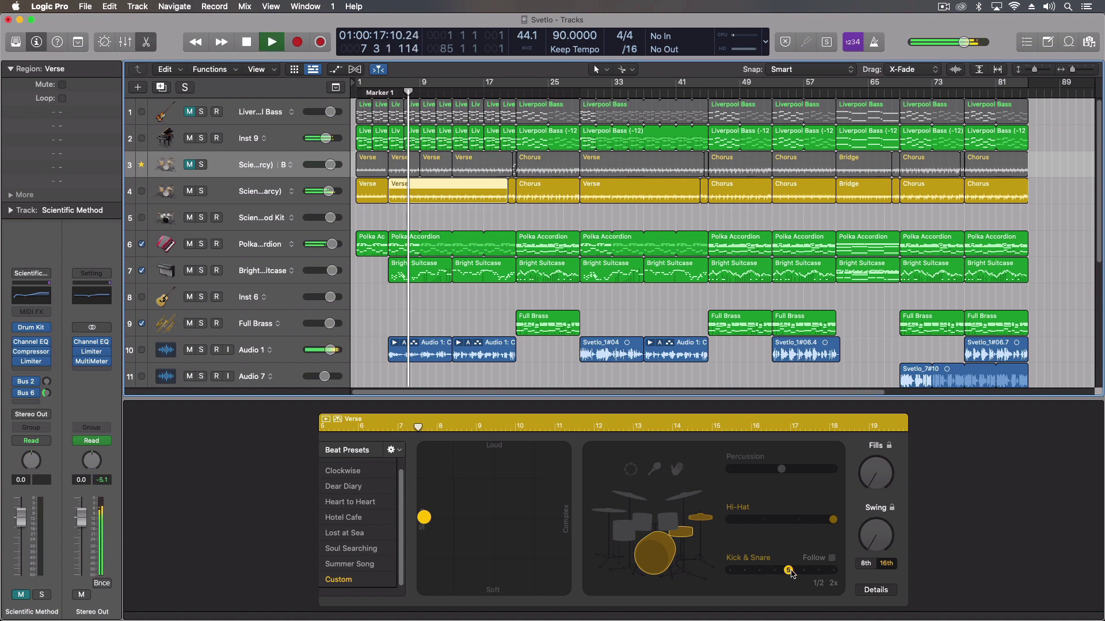
key("space")
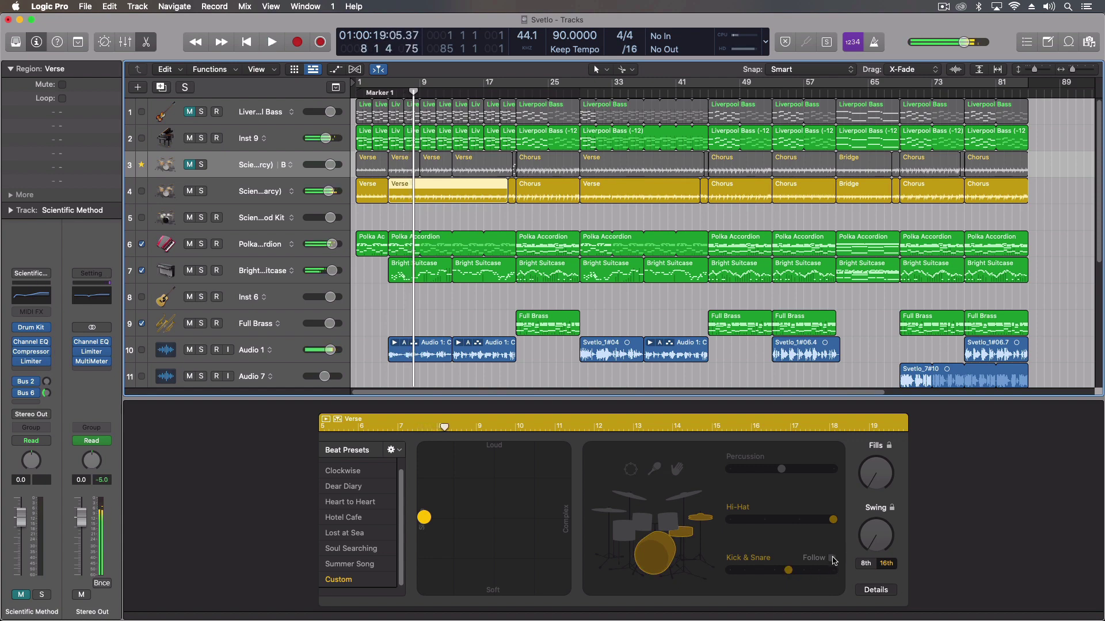
Make the verse region's Kick & Snare follow Inst 9 and play the result
left_click(833, 558)
left_click(782, 570)
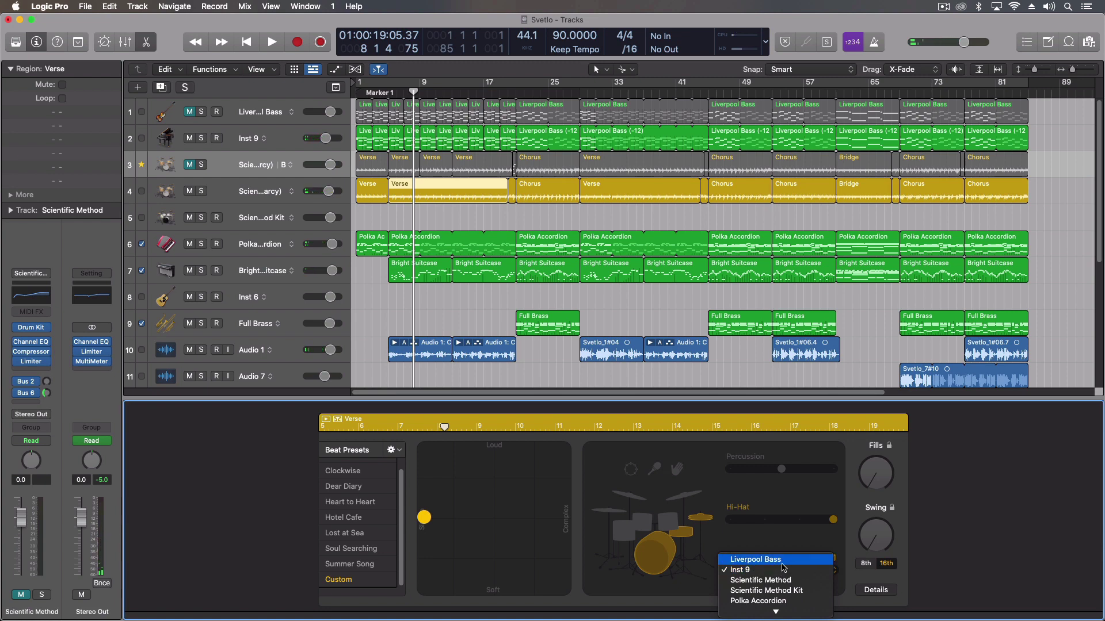
left_click(778, 573)
key("space")
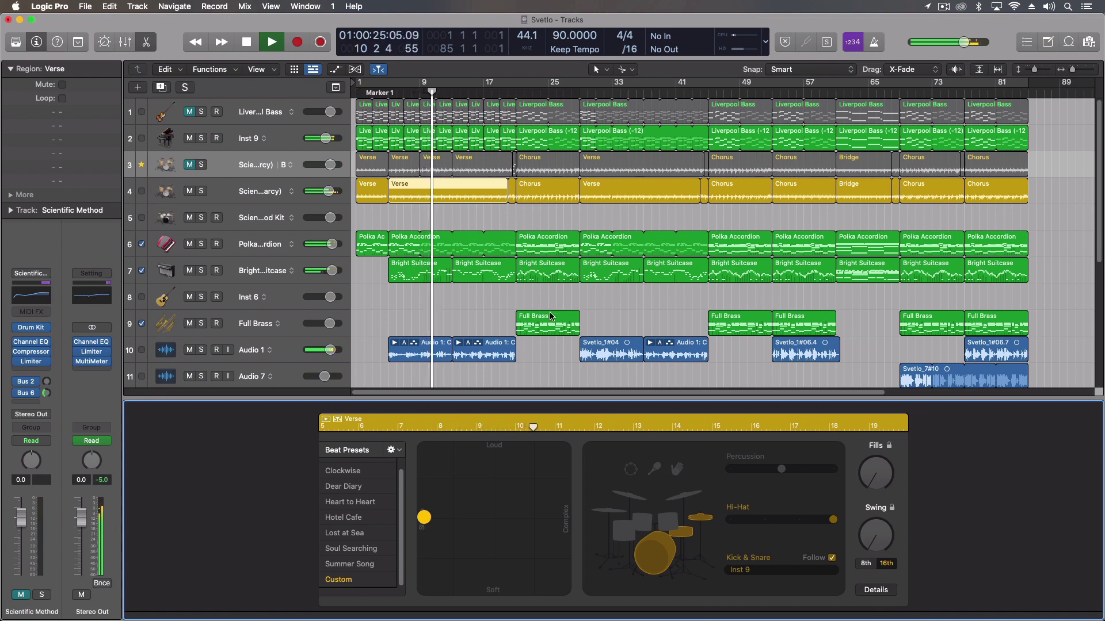
key("space")
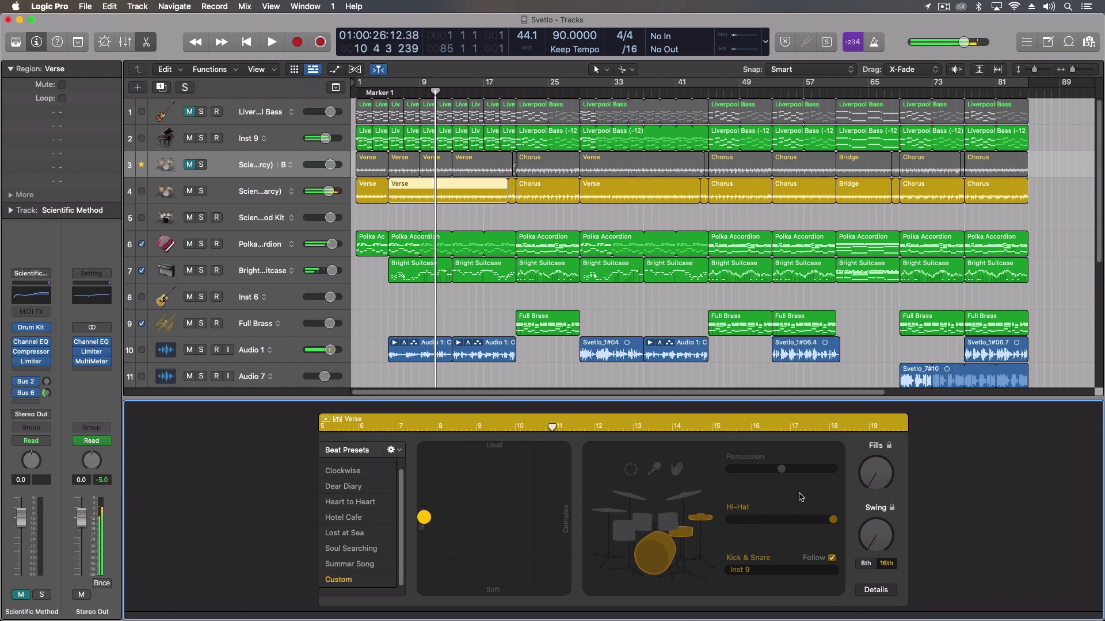
Make the verse region's Kick & Snare follow Audio 1 and play part of the verse
left_click(781, 571)
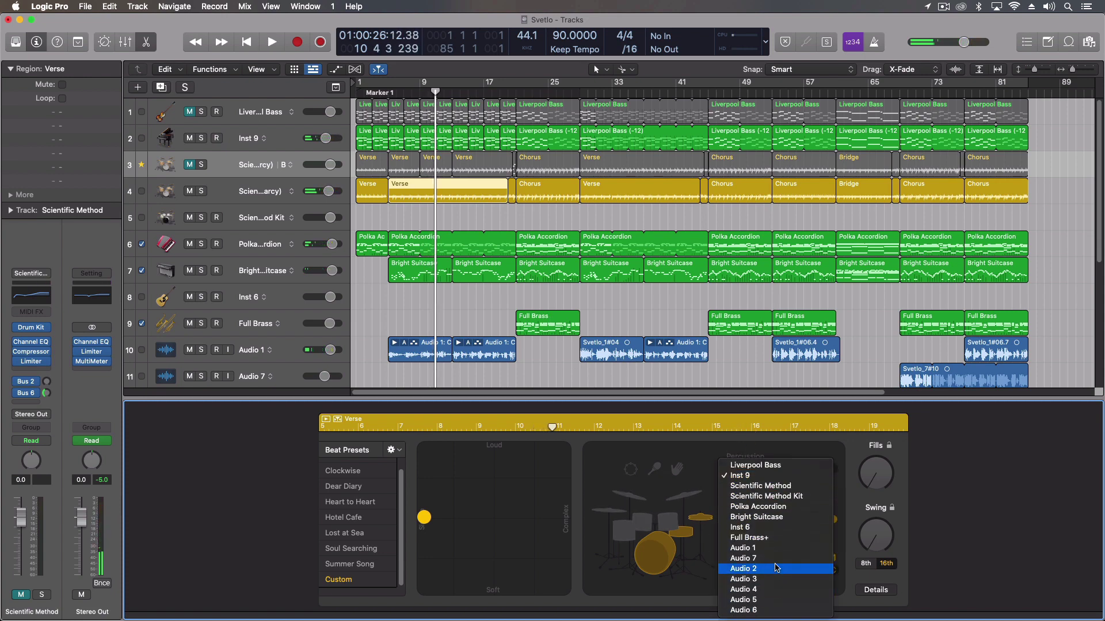
left_click(778, 552)
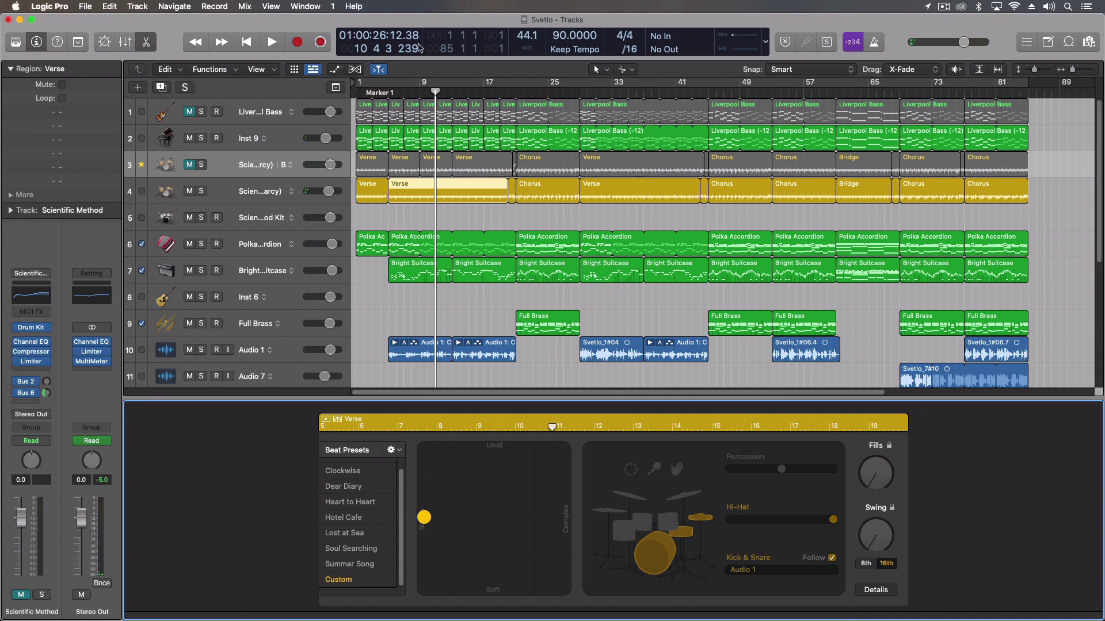
left_click(404, 168)
key("space")
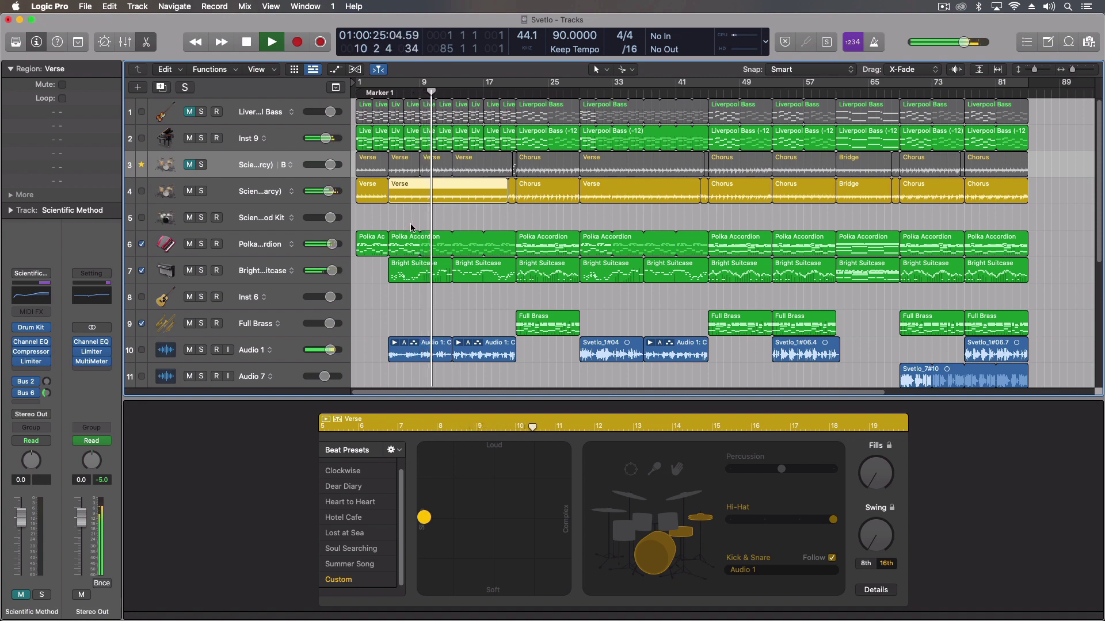
key("space")
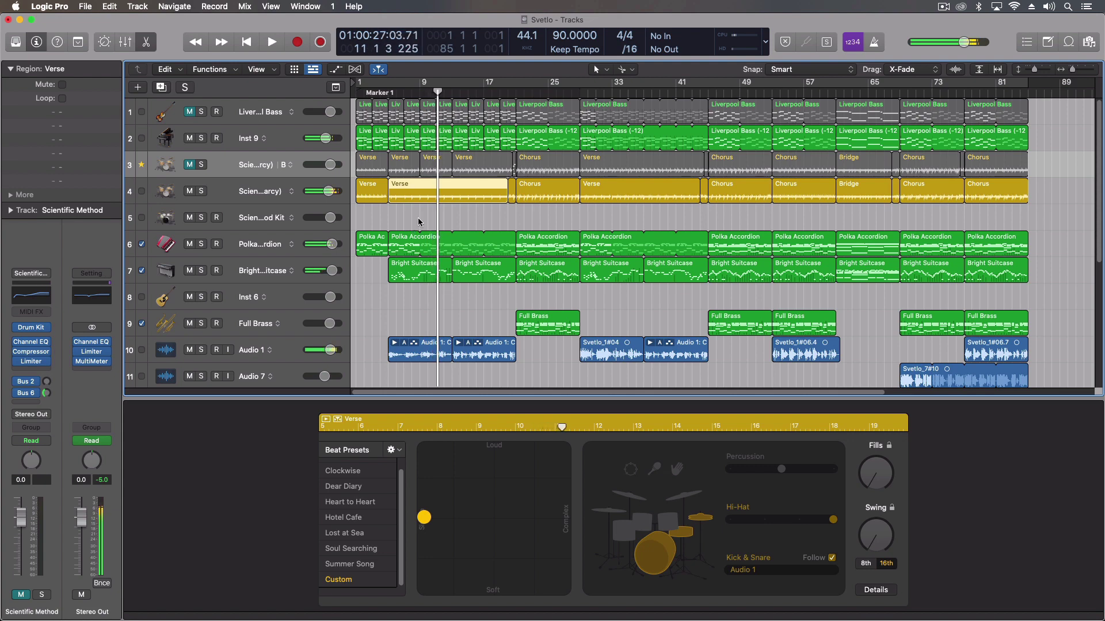
Turn off Follow for the verse region's Kick & Snare and play the verse from bar 5
left_click(766, 570)
left_click(714, 480)
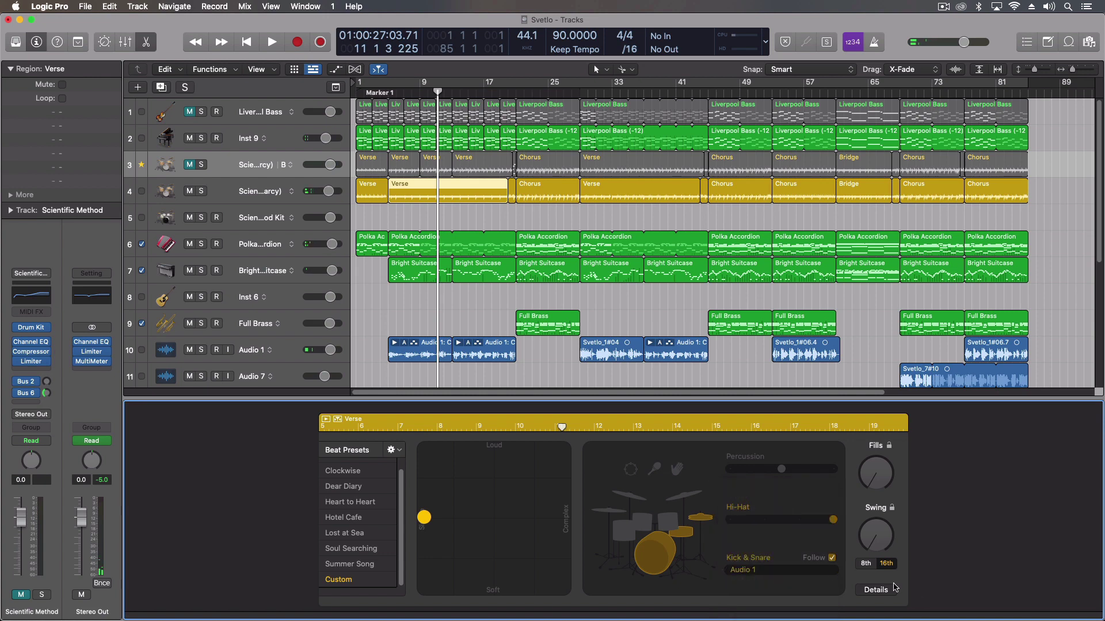
left_click(832, 558)
left_click(395, 93)
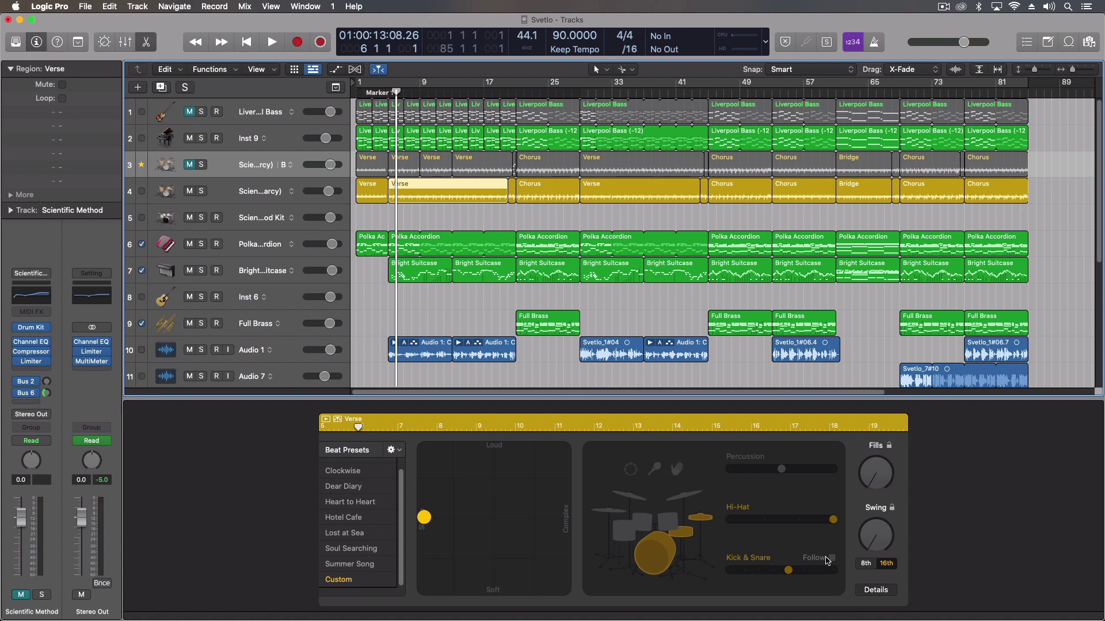
left_click_drag(395, 92, 389, 92)
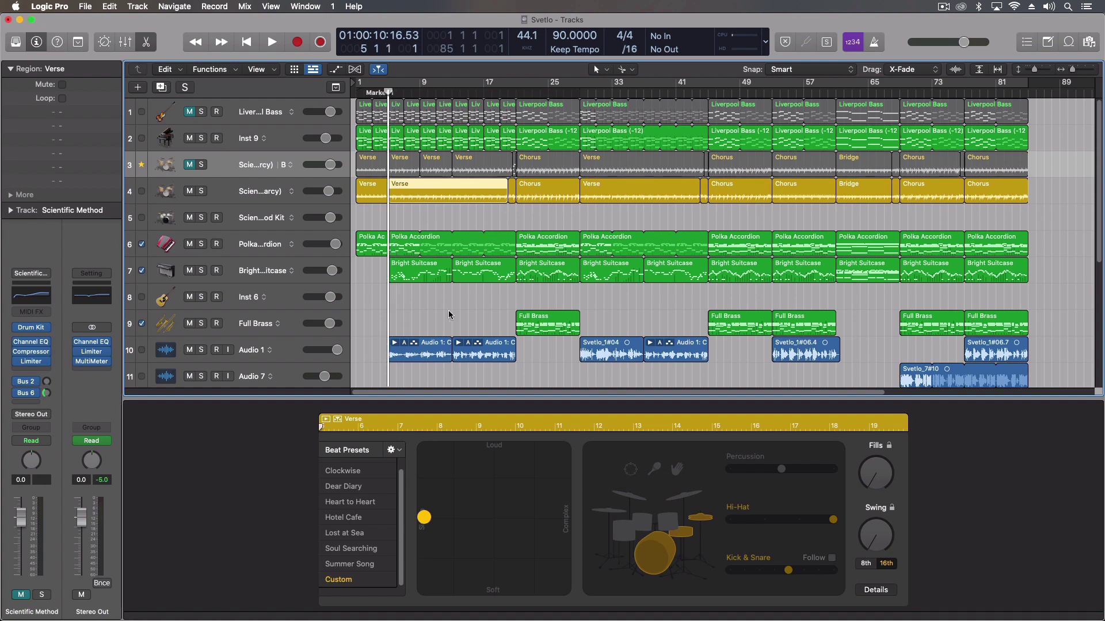
key("space")
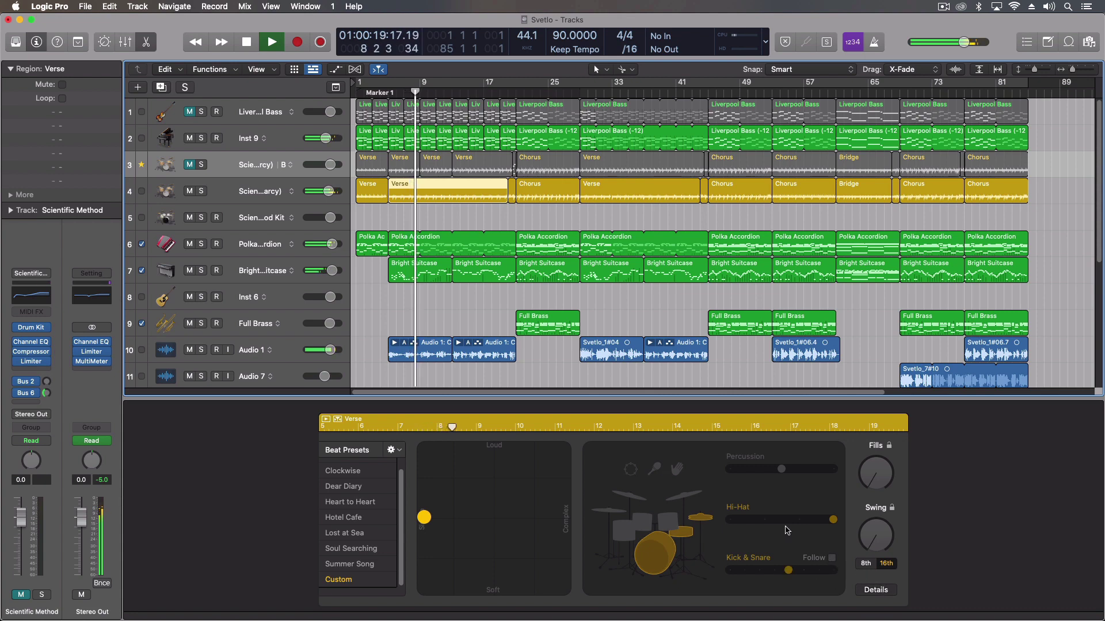
Show the verse region's detailed performance settings, stop playback, and toggle the hi-hat's Automatic option off and on
left_click(886, 590)
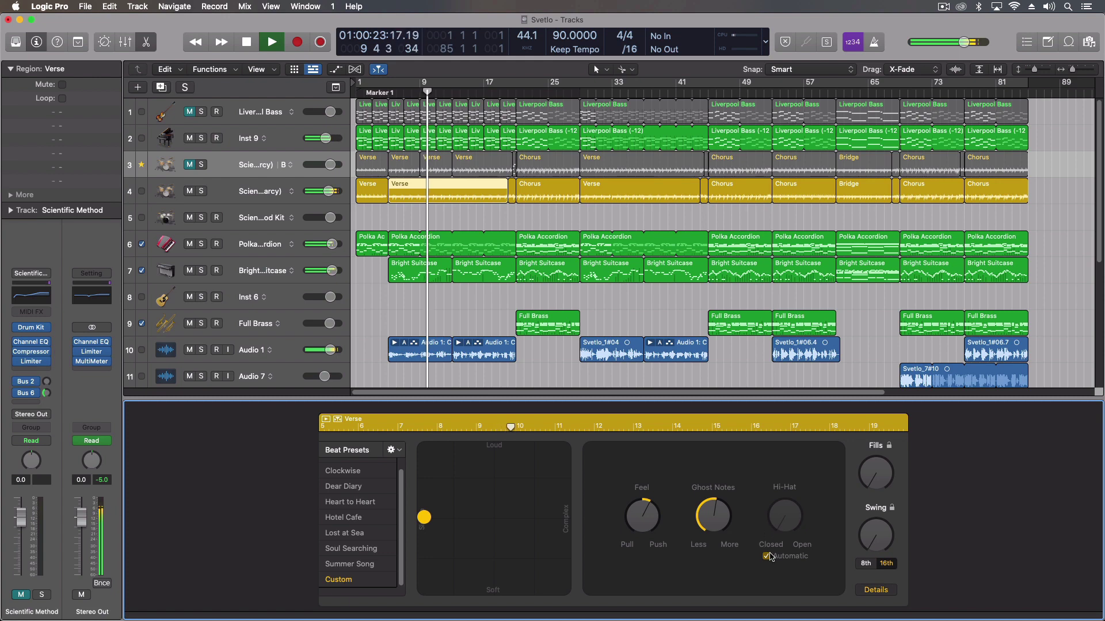
key("space")
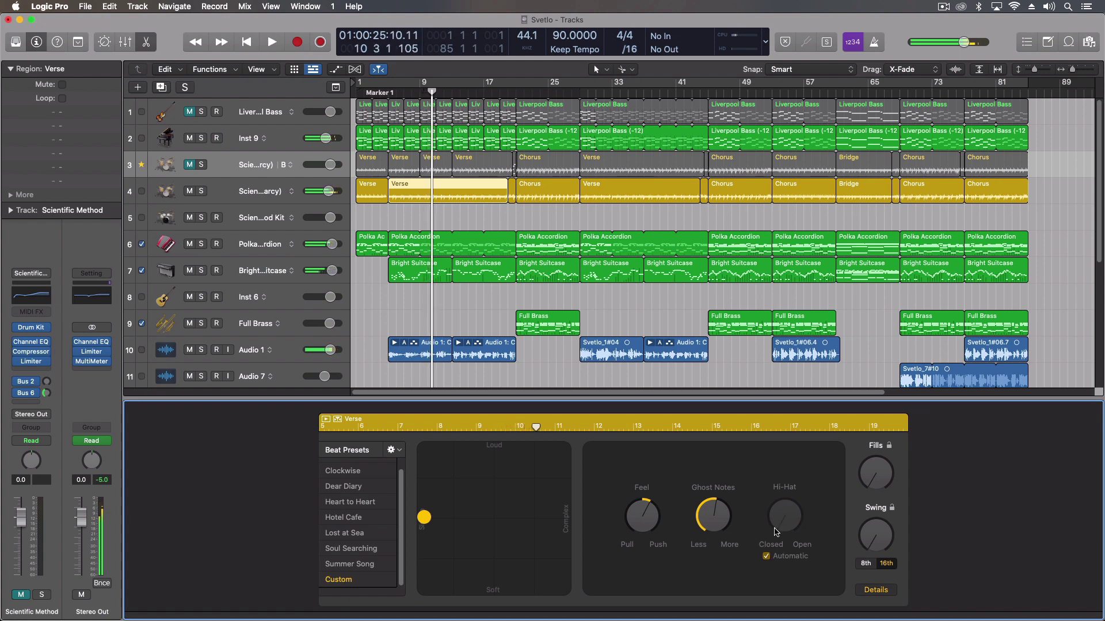
left_click(767, 557)
left_click(767, 557)
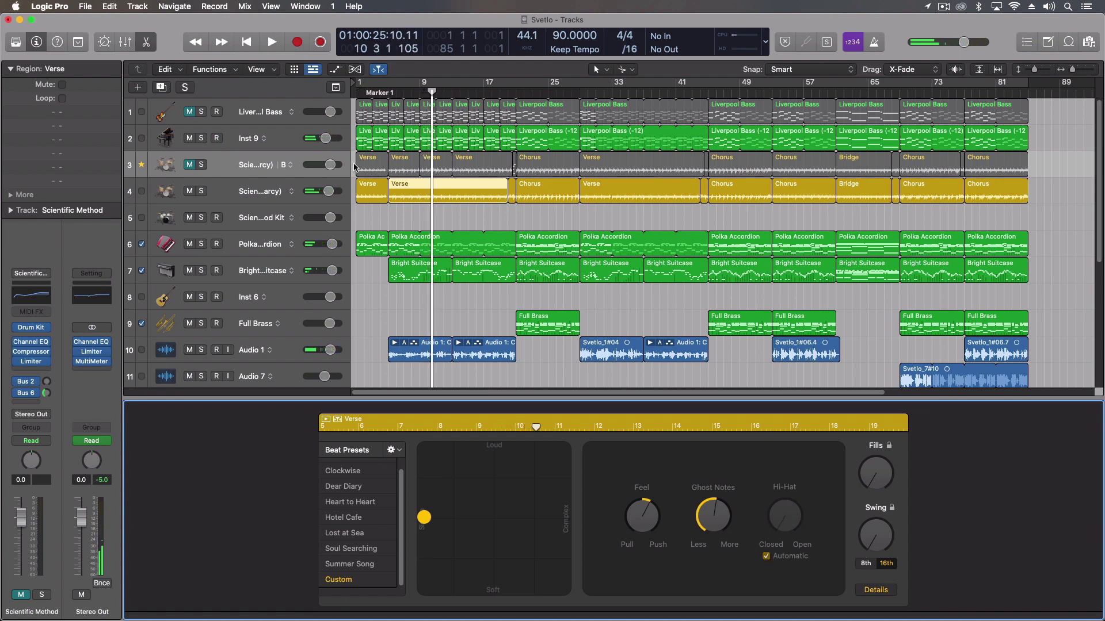
left_click(433, 185)
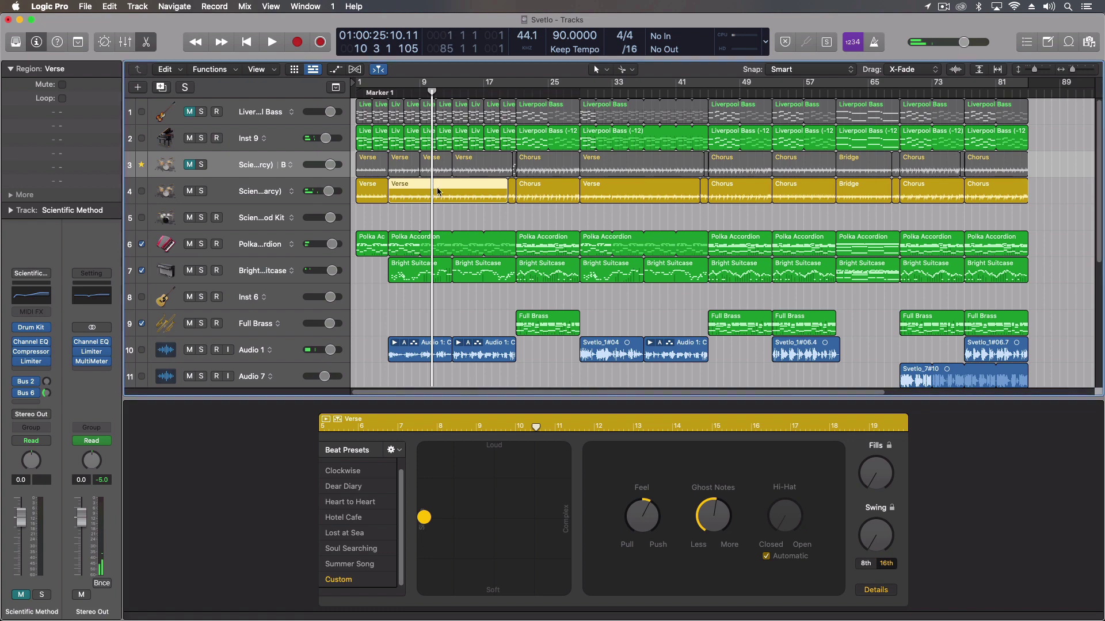
Turn off Automatic for the verse region's hi-hat, set it fully open and play the result
left_click(767, 557)
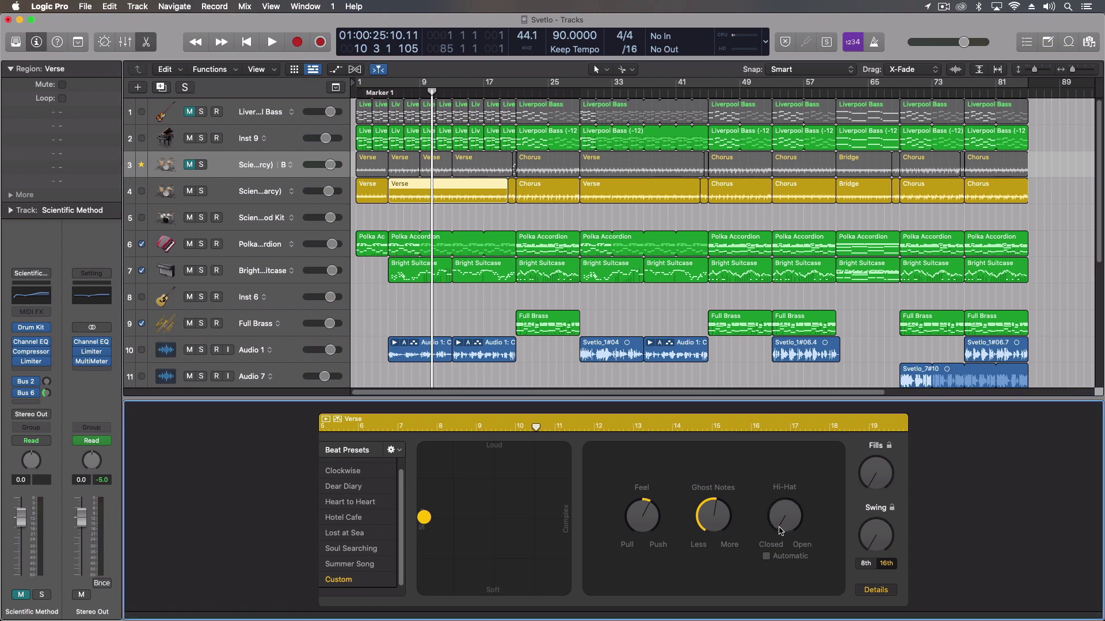
left_click_drag(780, 530, 752, 378)
key("space")
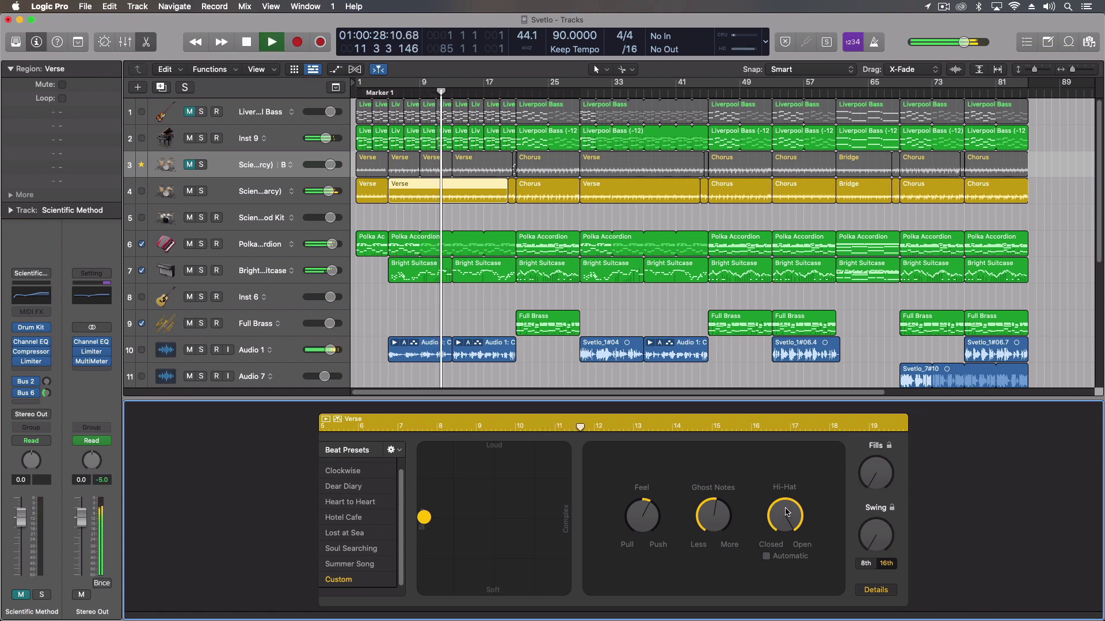
key("space")
Set the verse region's hi-hat to fully closed and play the result
left_click_drag(787, 513, 791, 600)
key("space")
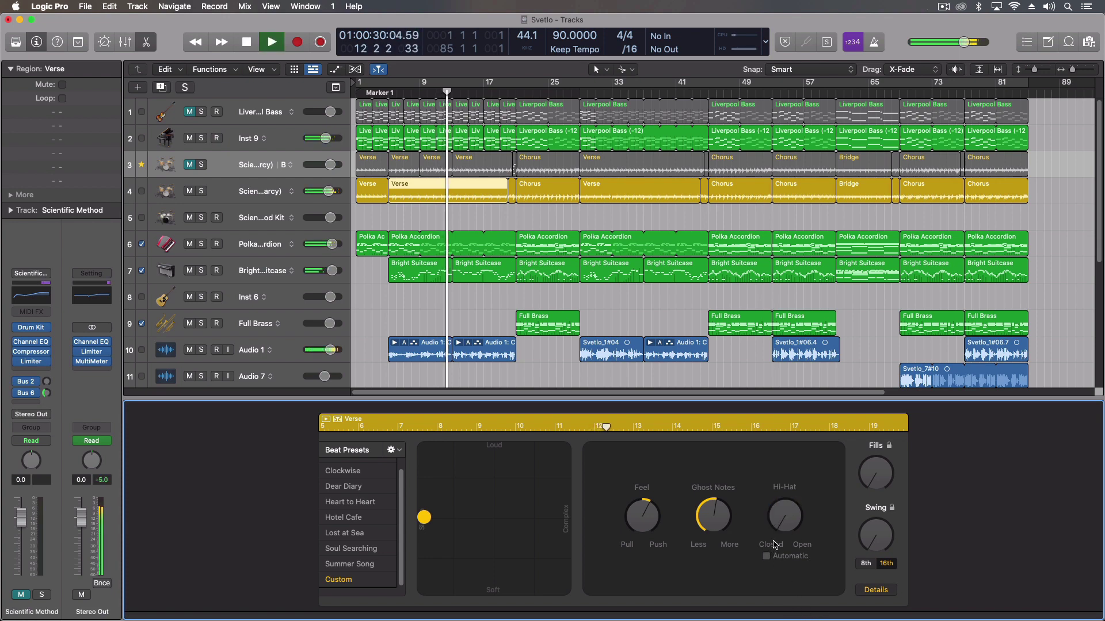
key("space")
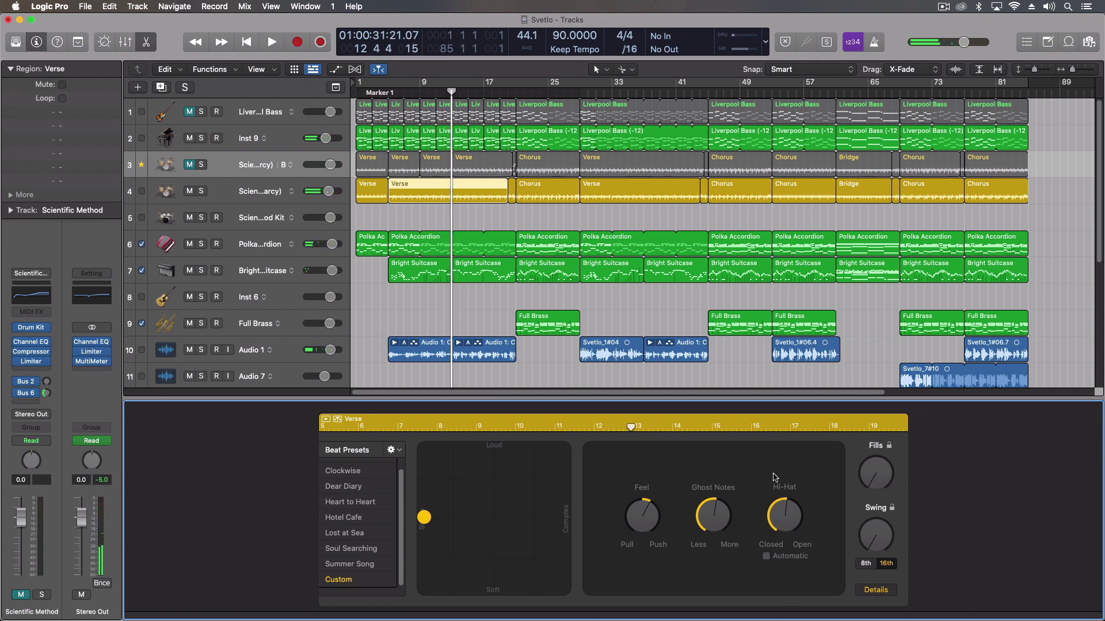
Restore Automatic control of the verse region's hi-hat and play the result
left_click(765, 556)
key("space")
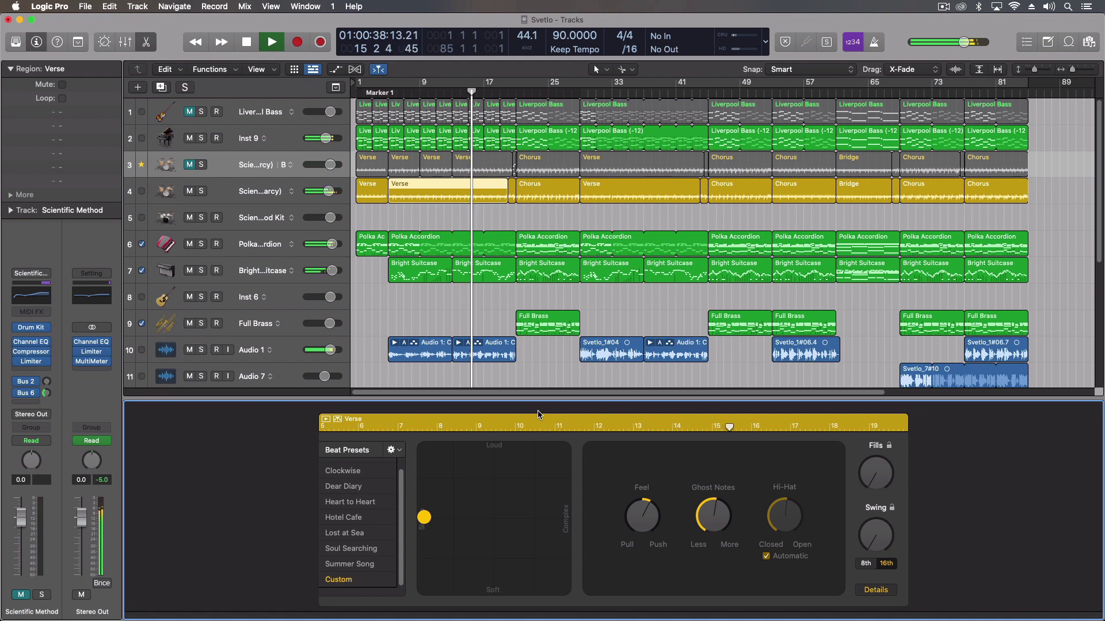
key("space")
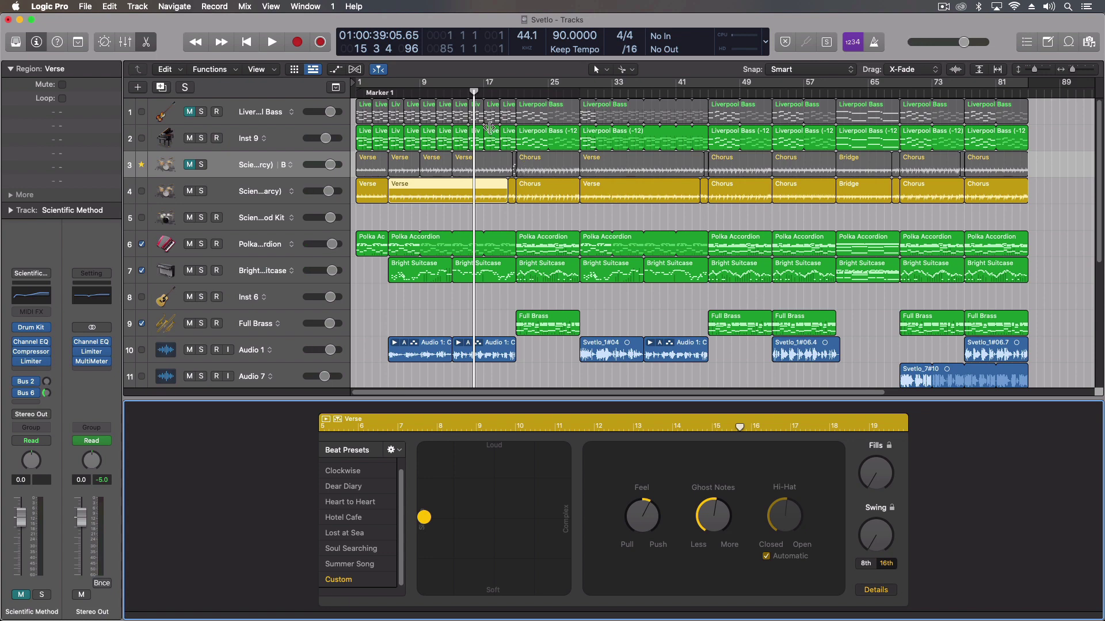
Play the song from bar 4 and open Drum Kit Designer for the drummer on track 4
left_click_drag(436, 93, 380, 93)
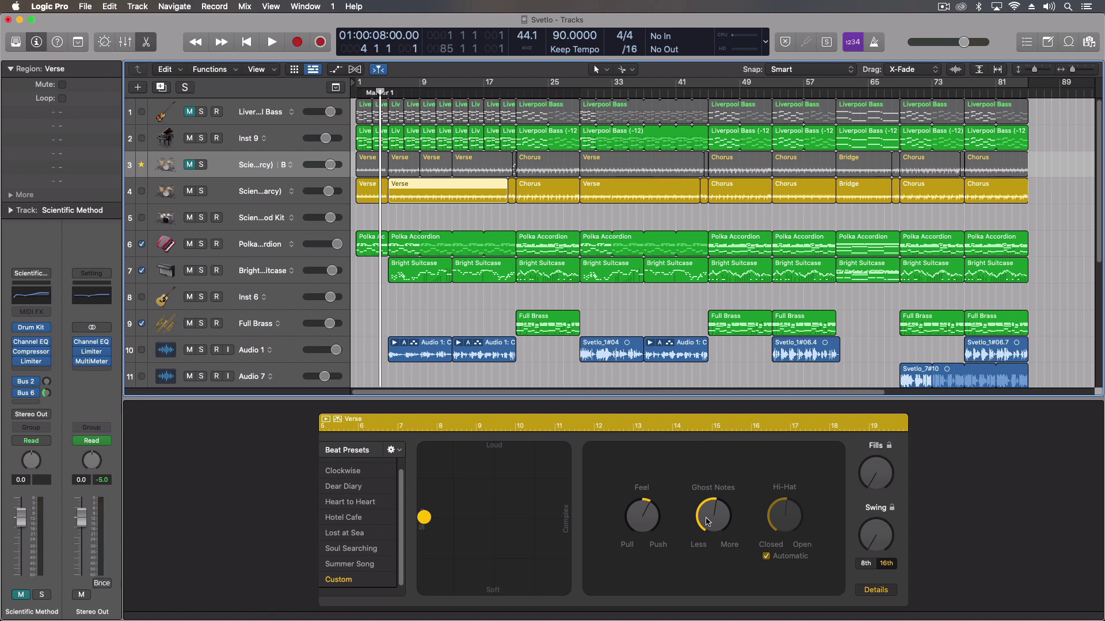
key("space")
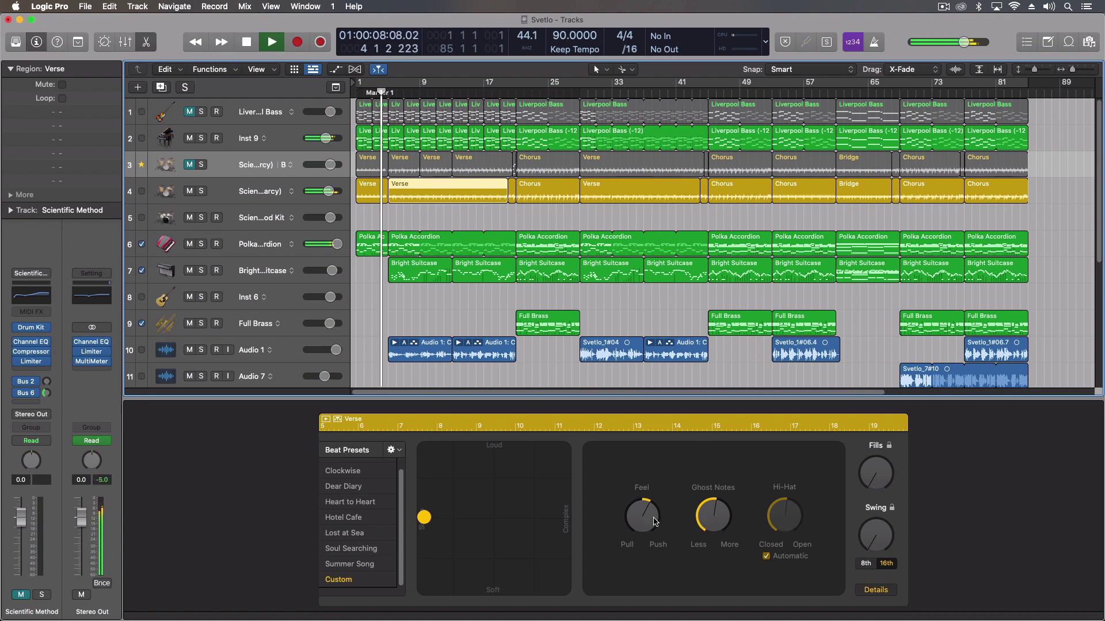
left_click(233, 198)
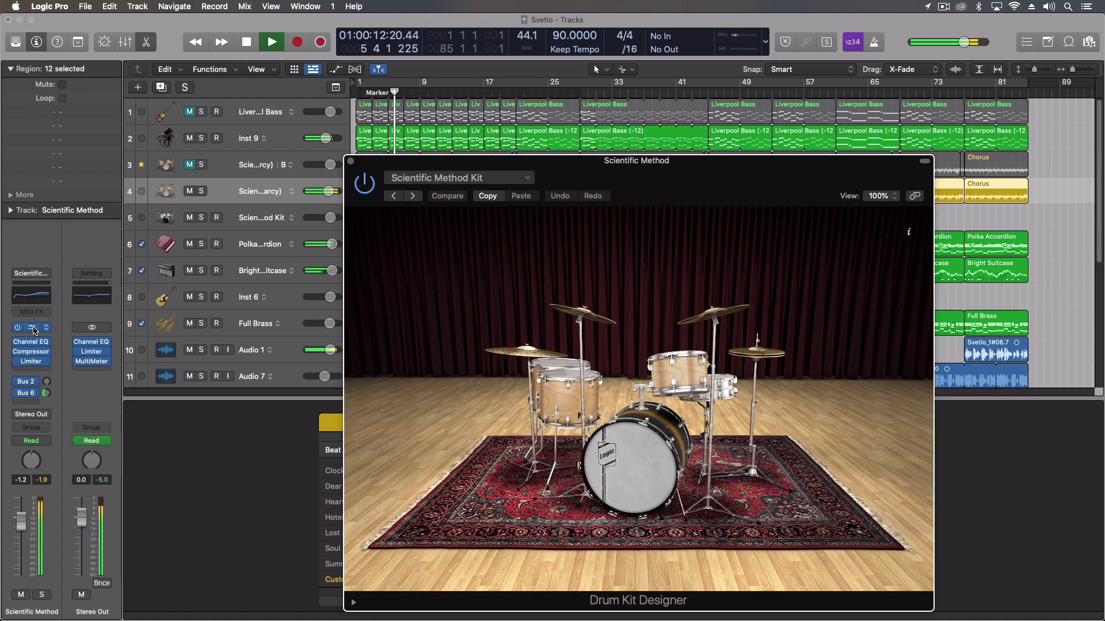
left_click(33, 329)
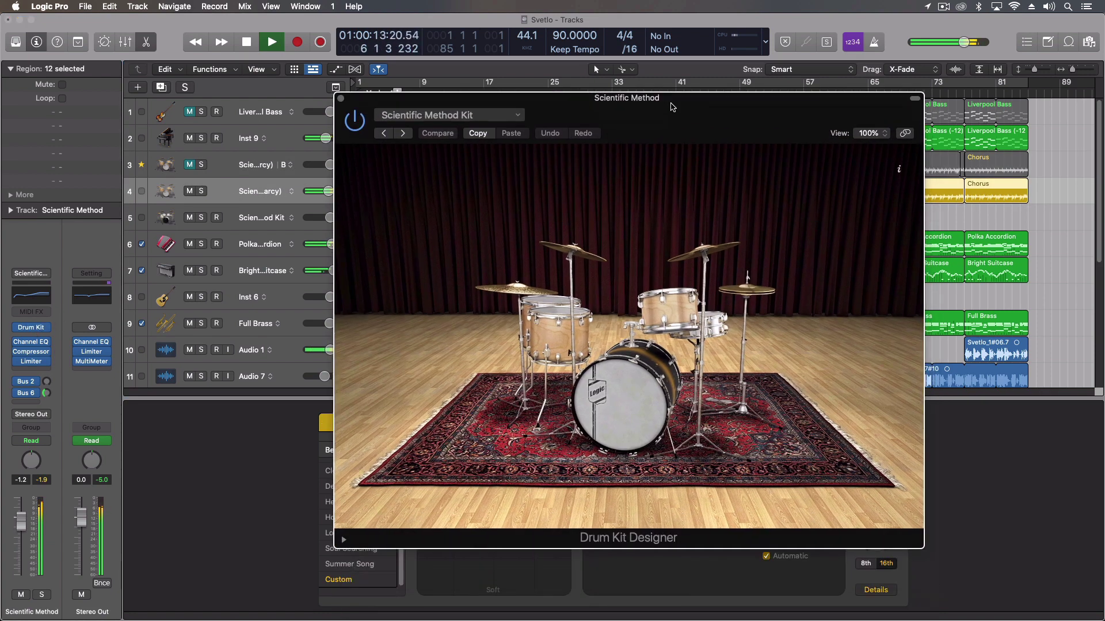
left_click_drag(671, 107, 671, 67)
key("space")
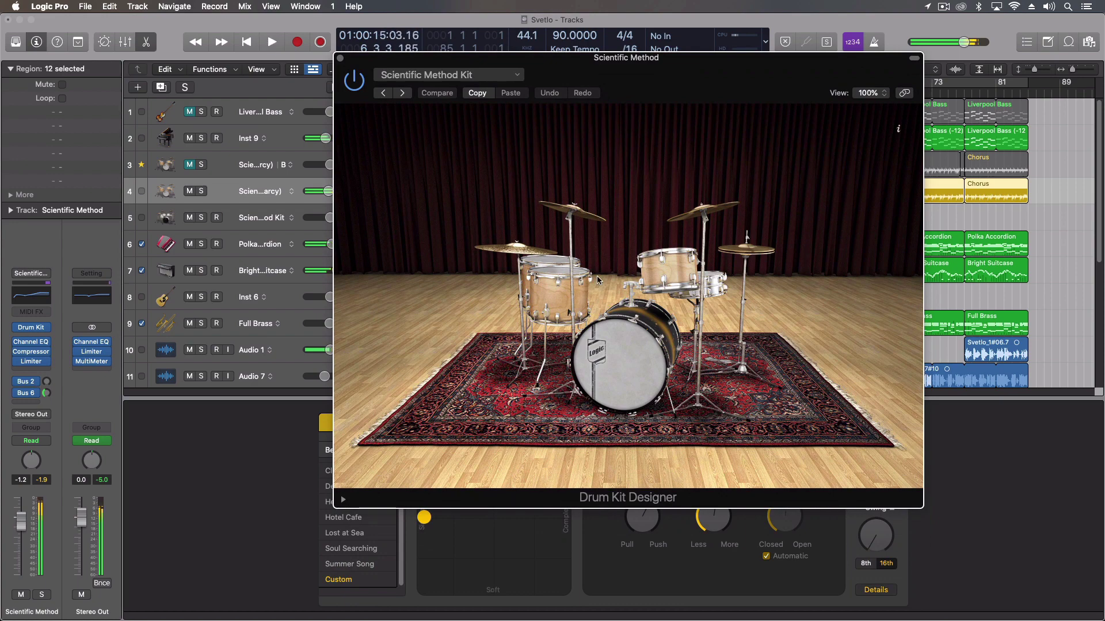
Select the kick drum in the kit and examine its Tune, Dampen and Gain settings
left_click(618, 357)
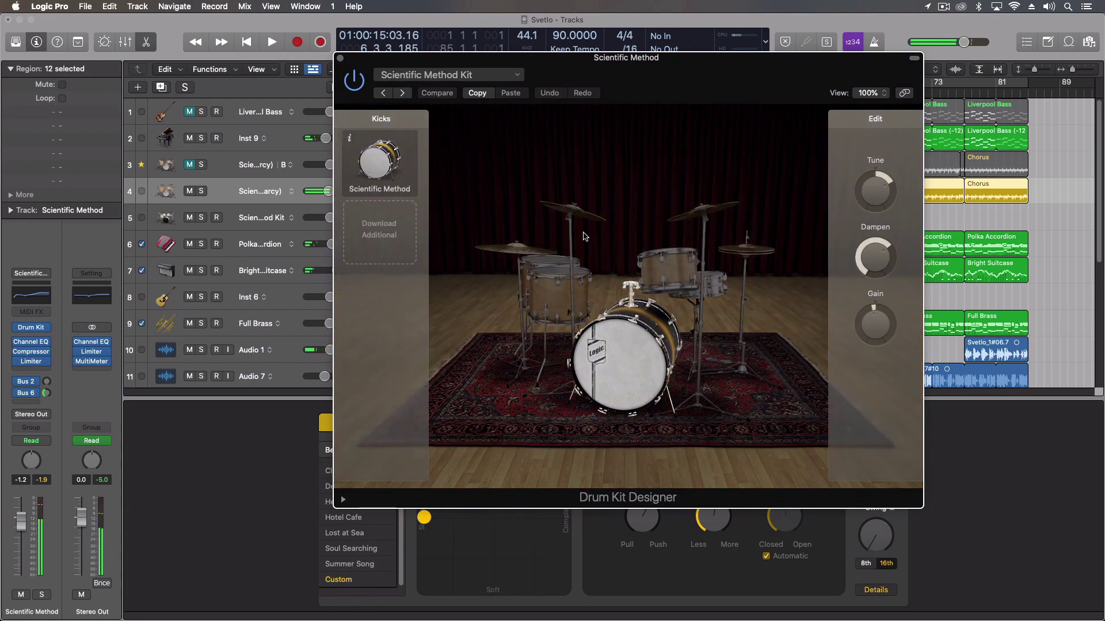
mouse_move(863, 193)
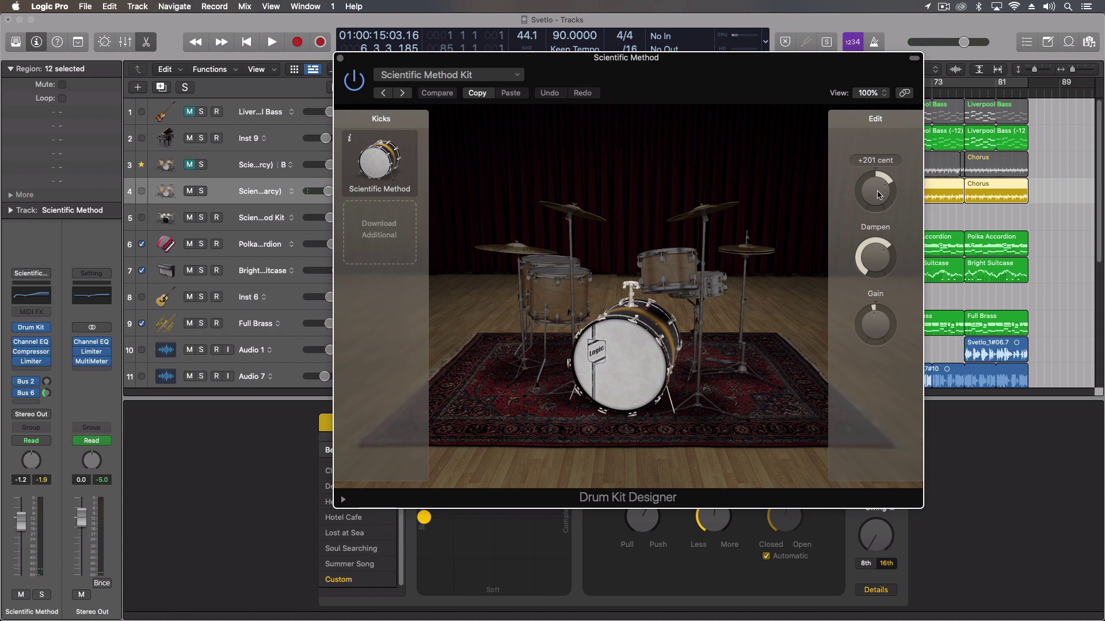
mouse_move(865, 226)
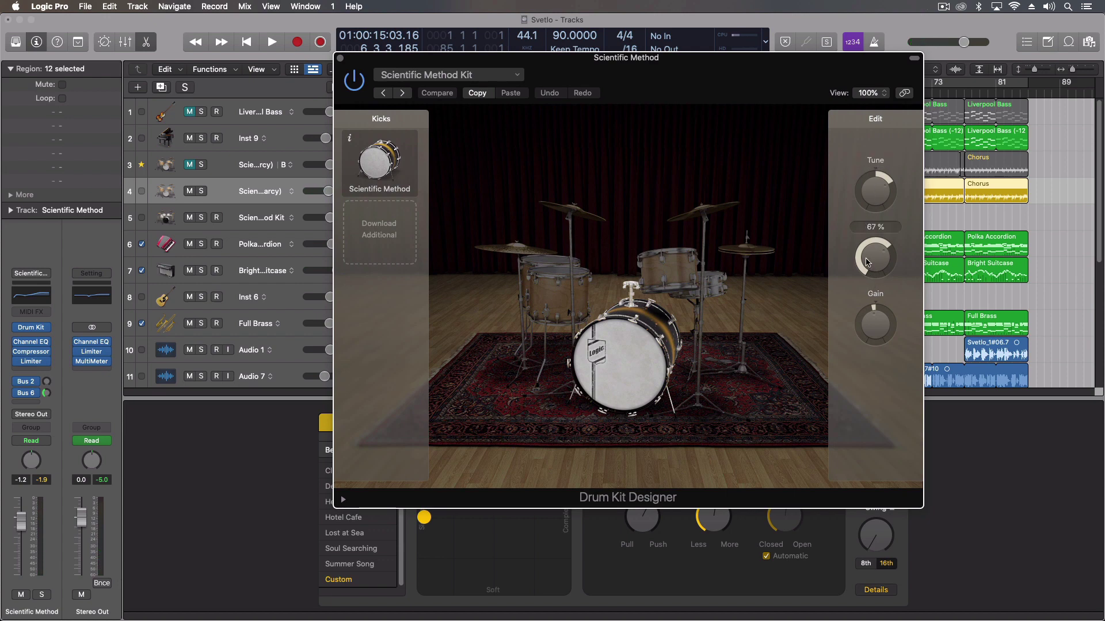
mouse_move(873, 320)
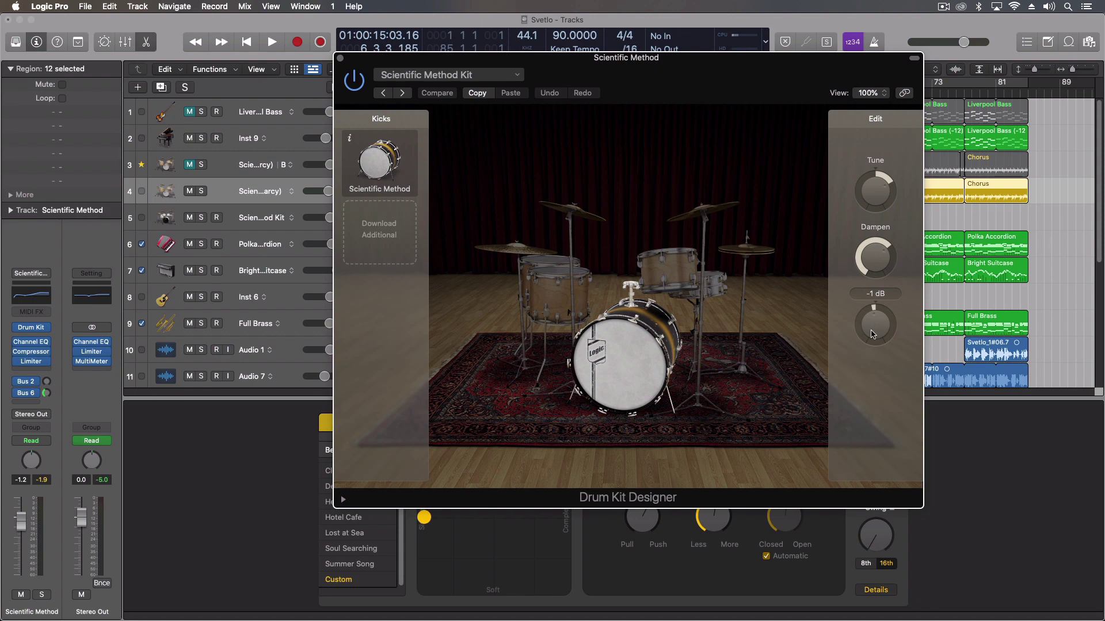
Play the song in the arrangement and view the Scientific Method Kit's description in Drum Kit Designer
key("space")
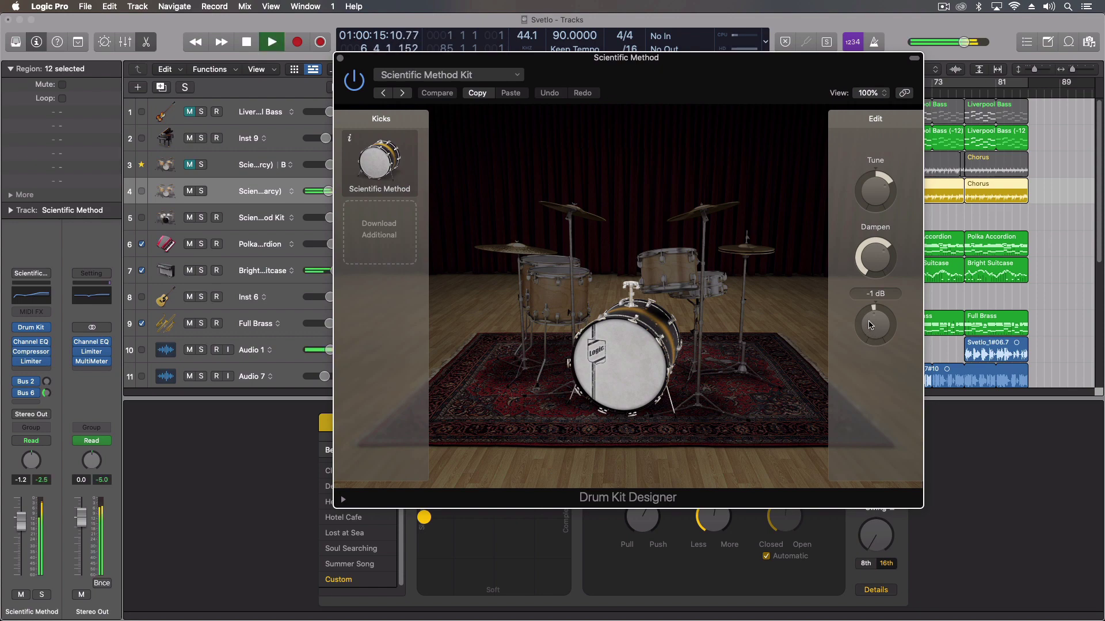
left_click(874, 119)
left_click(899, 129)
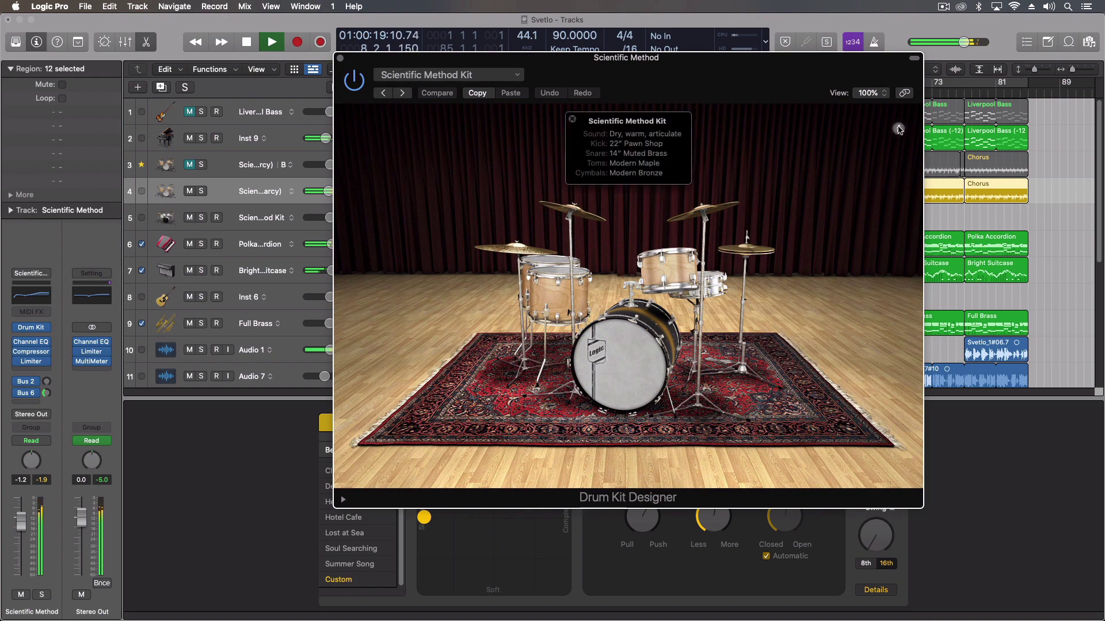
left_click(899, 129)
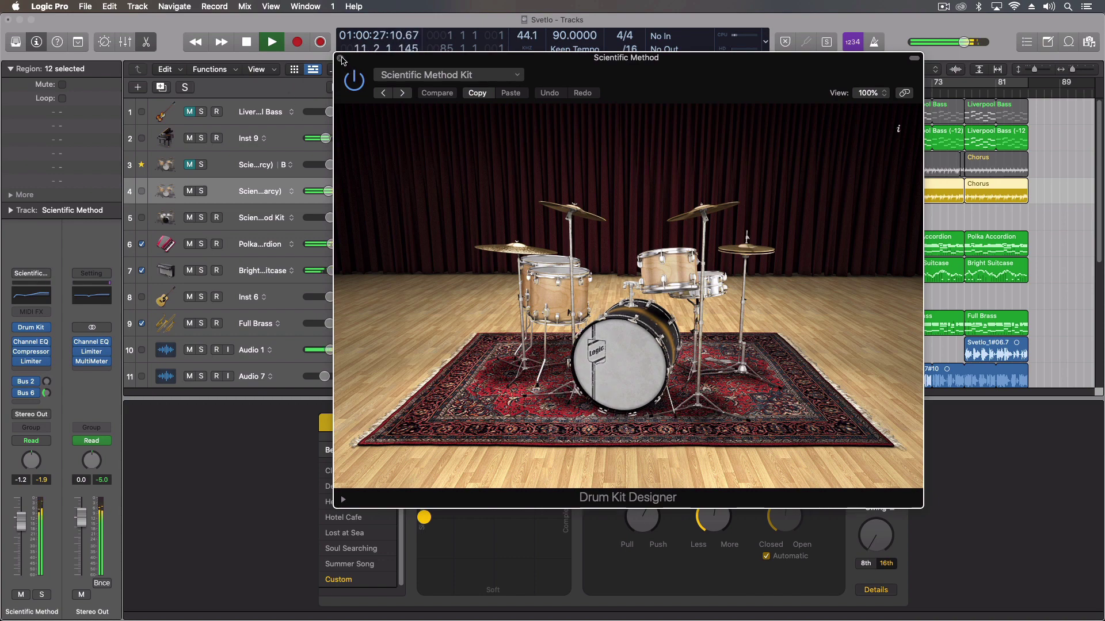
key("space")
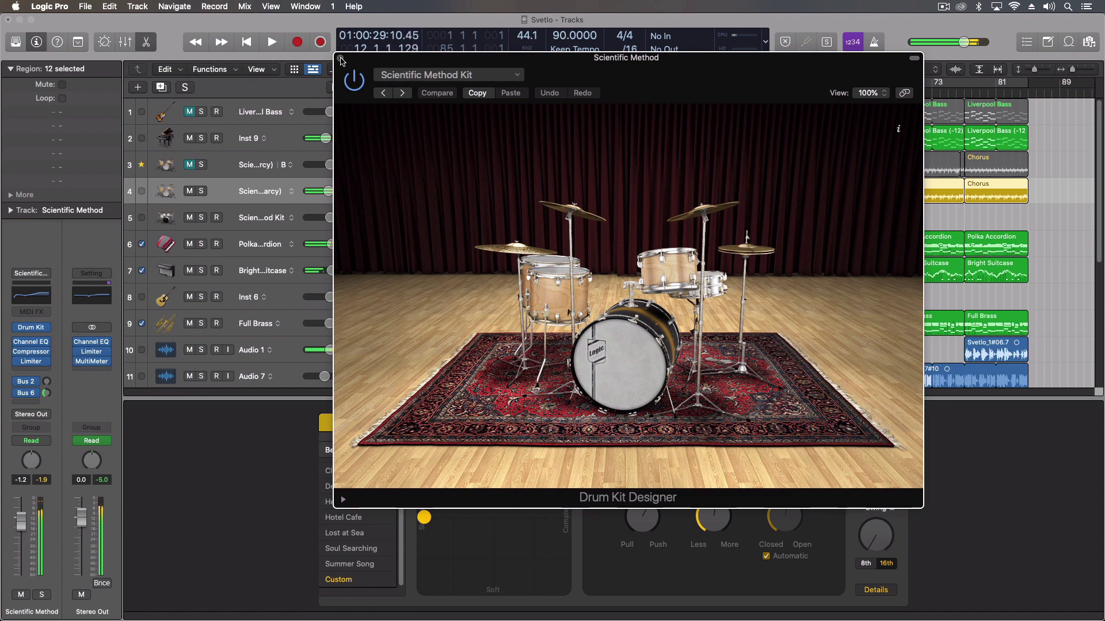
Select the hi-hat, snare, ride and crash cymbals in turn and examine the Tune, Dampen and Gain settings of each
left_click(716, 253)
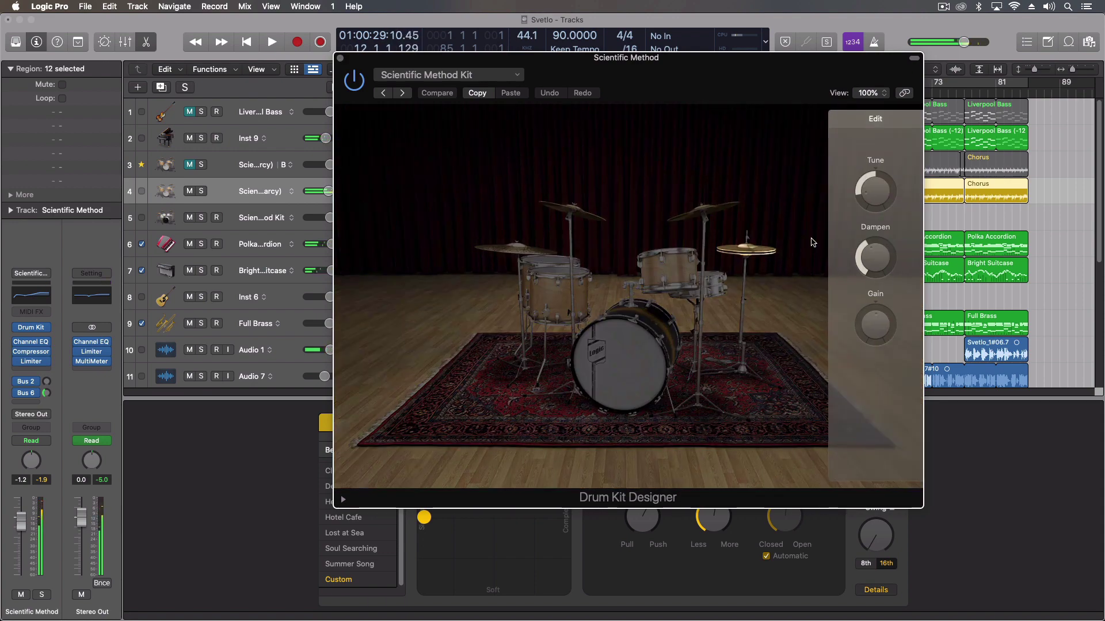
left_click(714, 283)
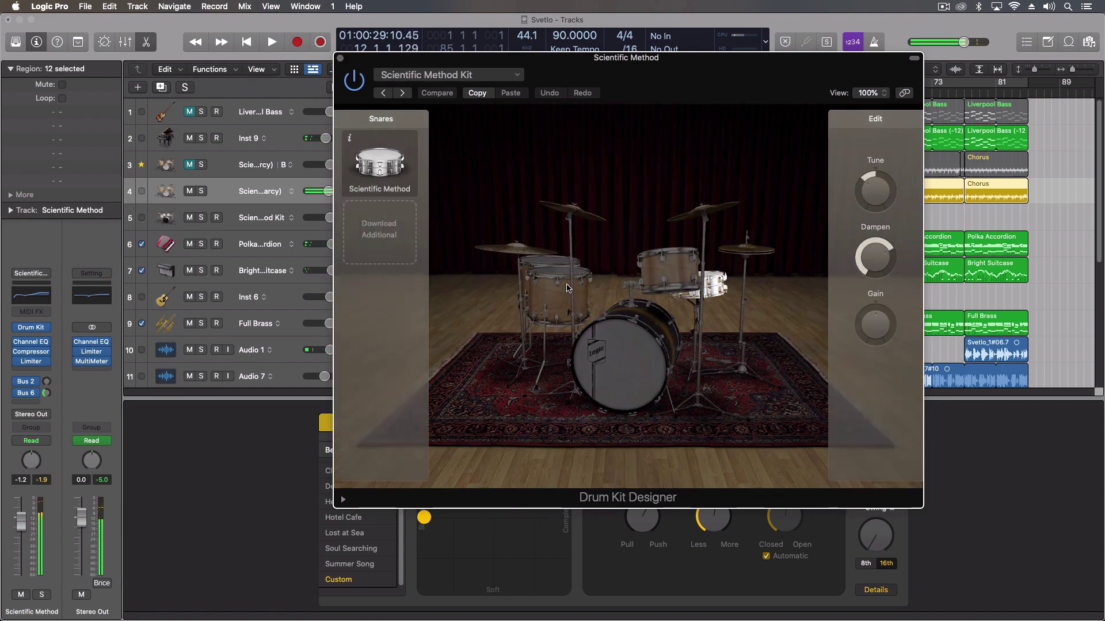
left_click(550, 289)
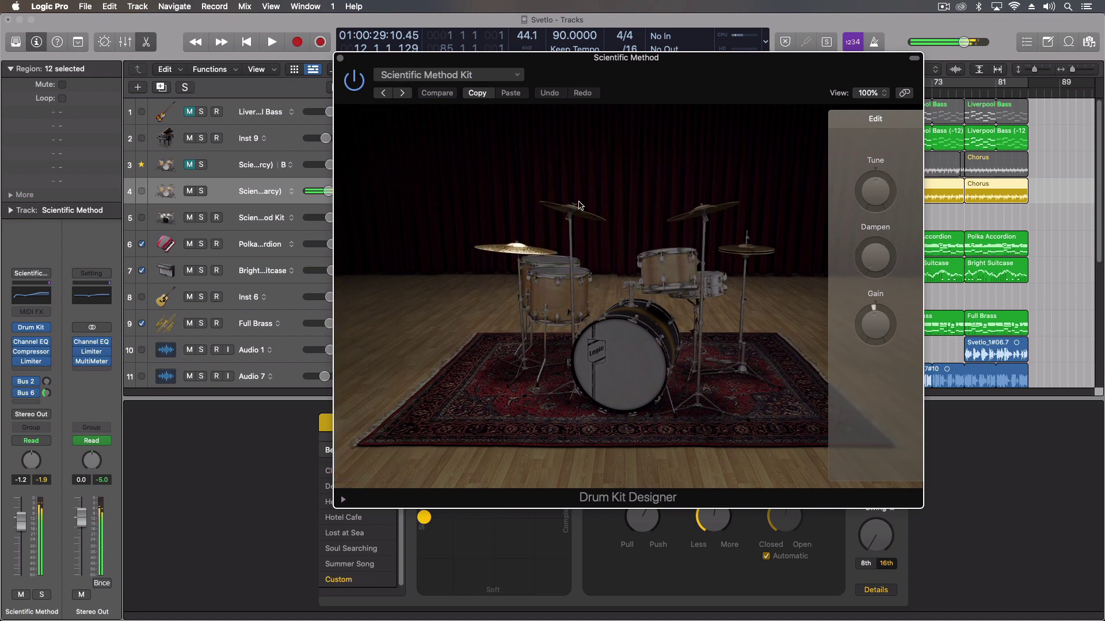
left_click(574, 213)
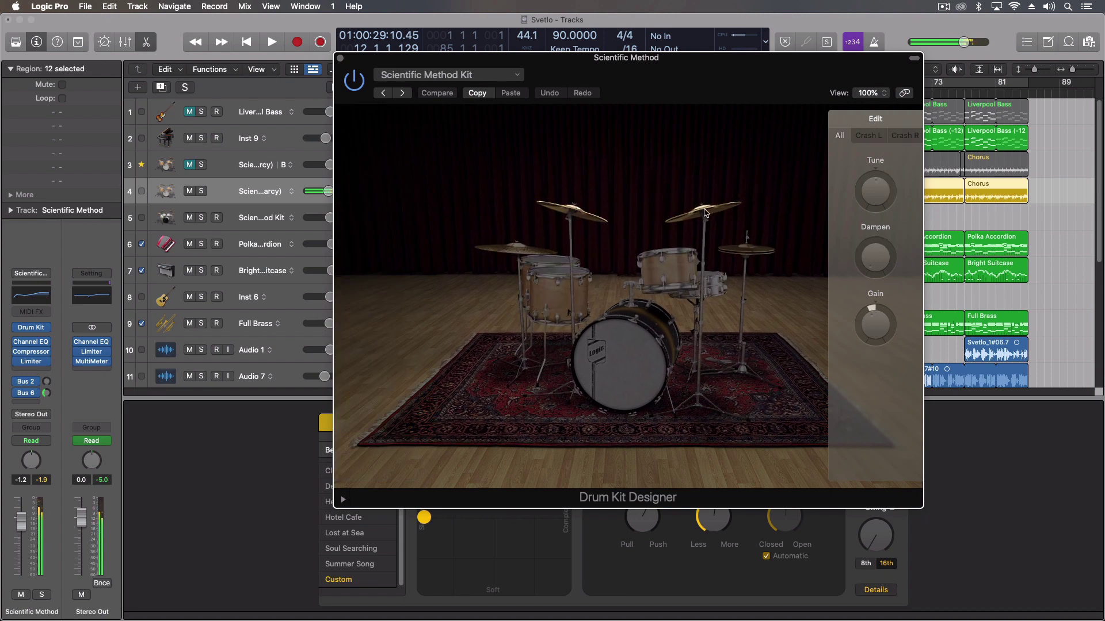
left_click(889, 139)
left_click(842, 139)
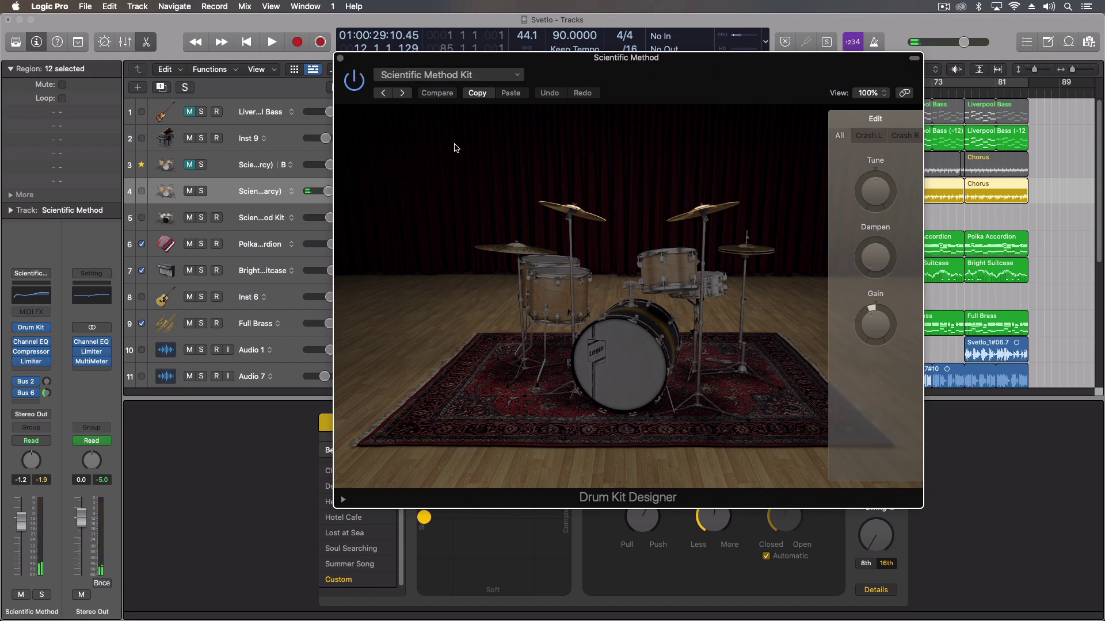
Set the hi-hat's Gain to -3 dB in Drum Kit Designer and play the song
left_click(757, 251)
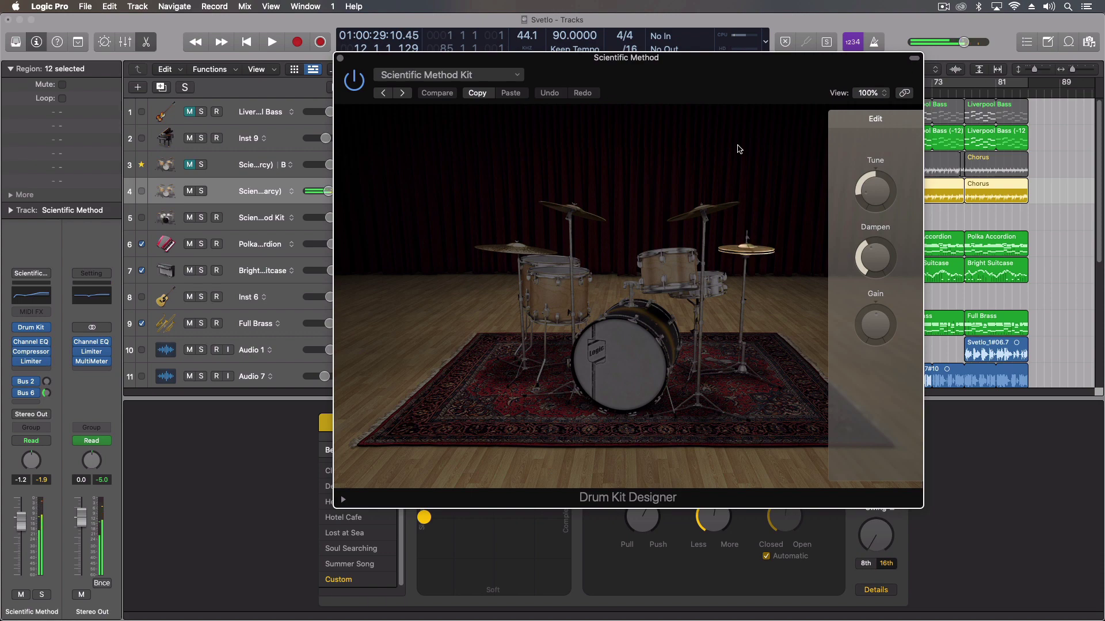
left_click_drag(709, 85, 751, 130)
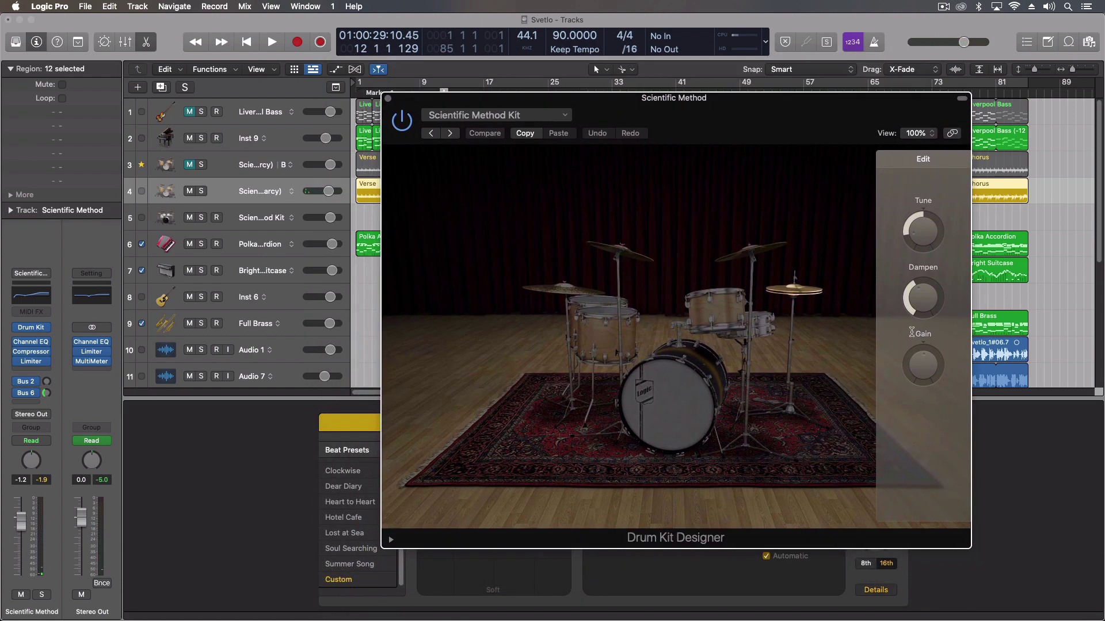
mouse_move(924, 372)
scroll(923, 368, "down", 2)
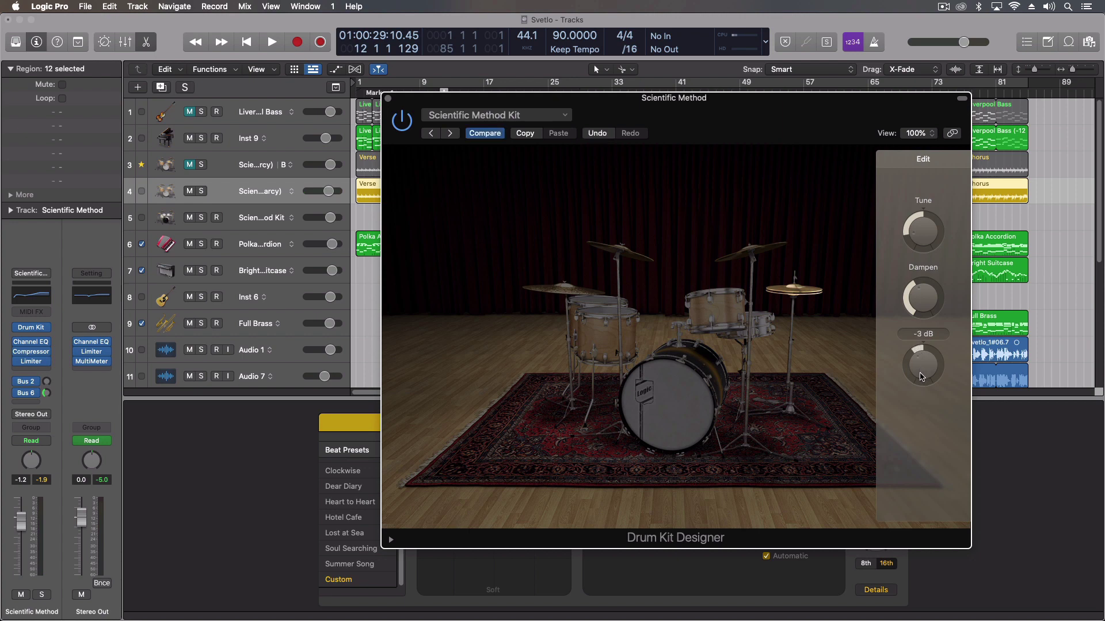
key("space")
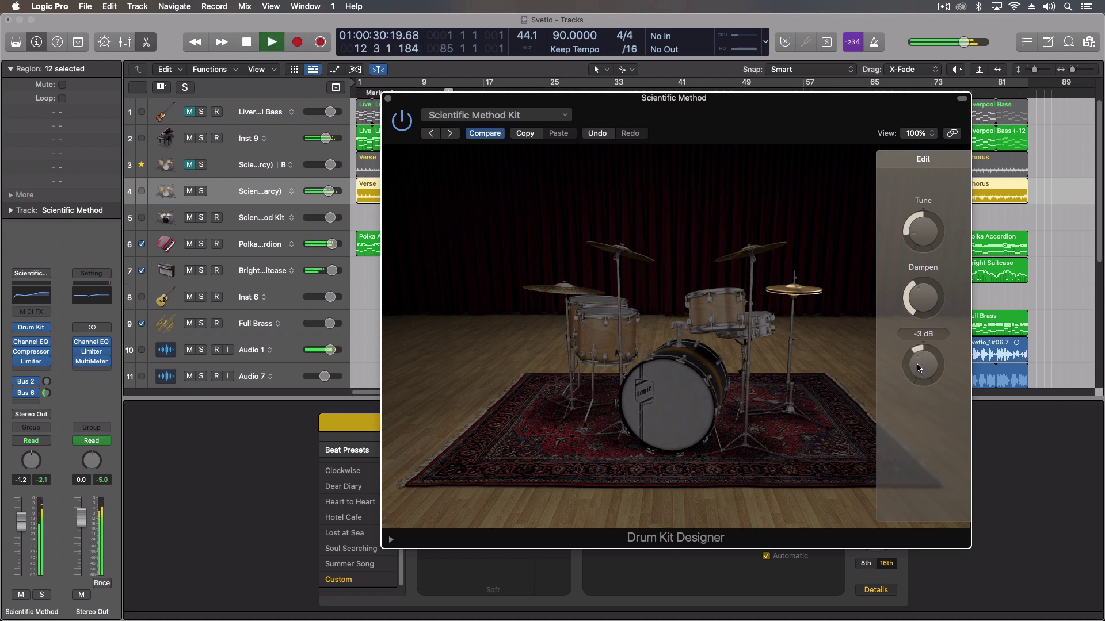
Return the hi-hat's Gain to its neutral position, close Drum Kit Designer and stop playback
scroll(919, 368, "up", 3)
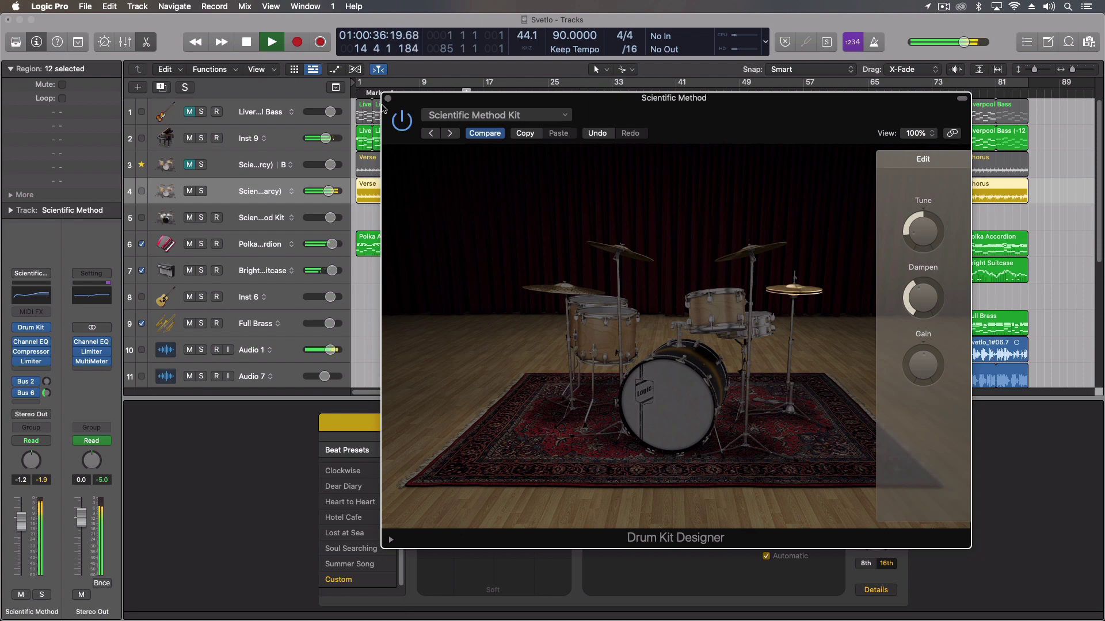
left_click(388, 99)
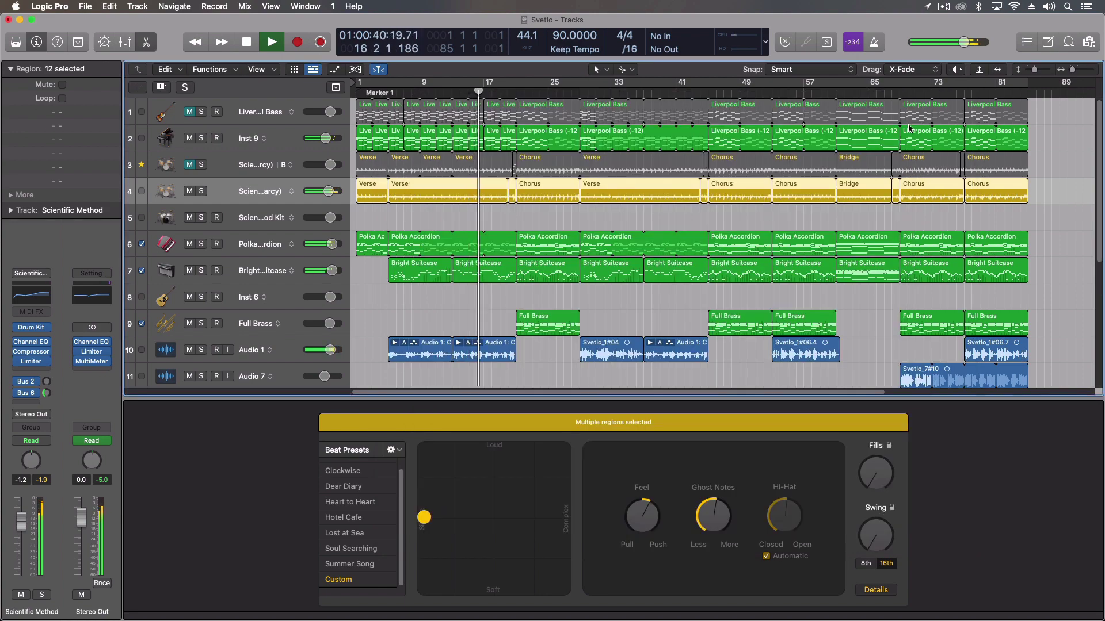
key("space")
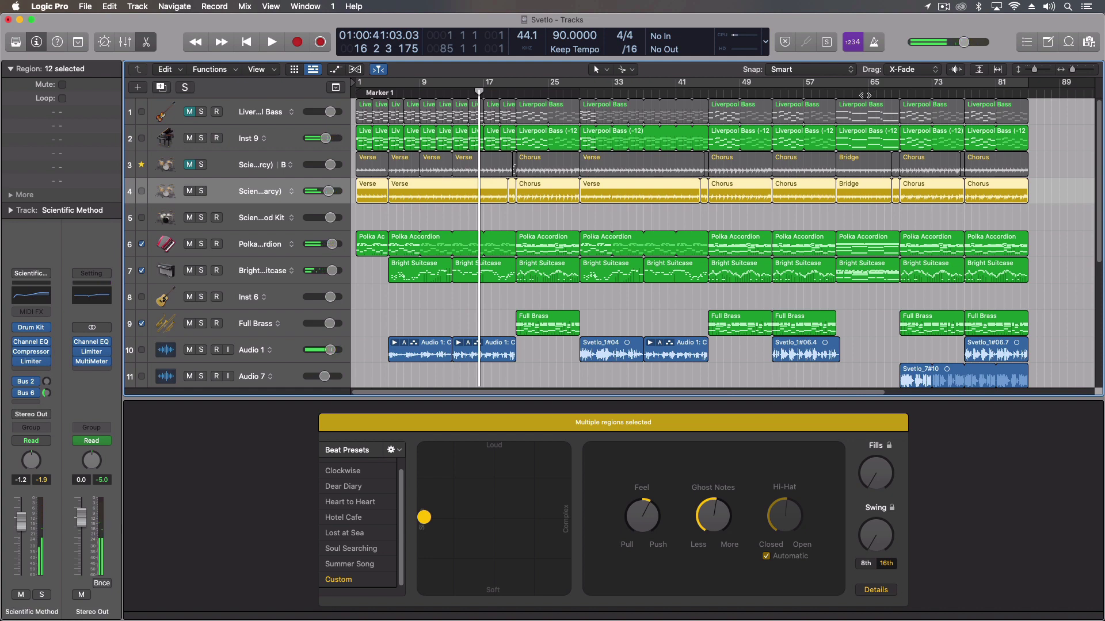
Play track 4's chorus region at bar 53 from bar 59 and view its kit-piece and Kick & Snare settings
left_click(821, 89)
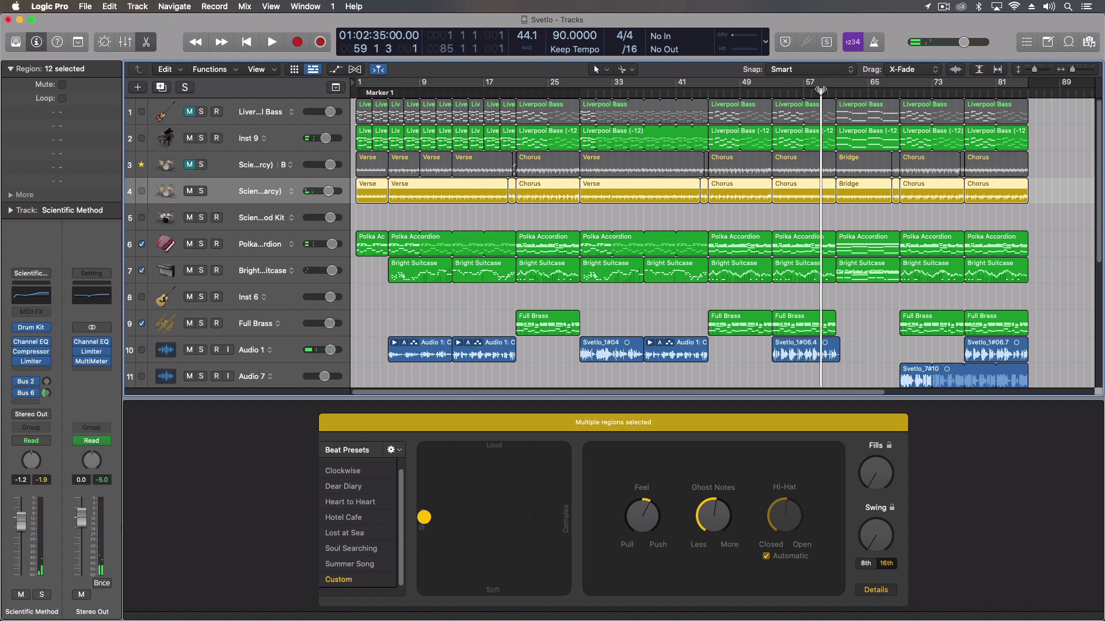
mouse_move(820, 91)
left_mouse_down()
mouse_move(868, 92)
mouse_move(819, 95)
left_mouse_up()
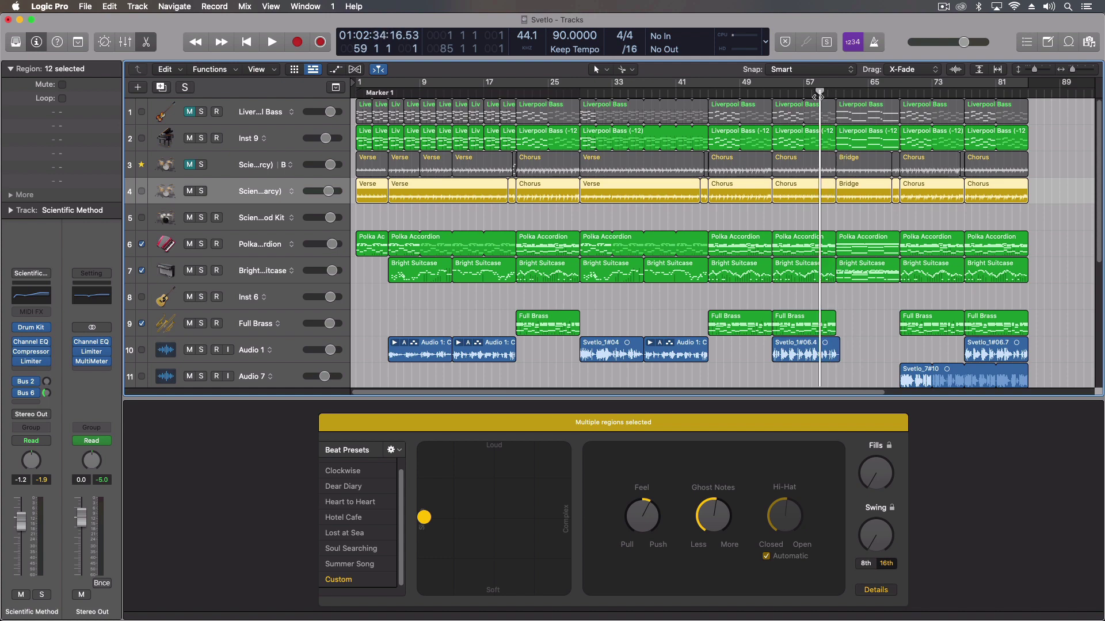
left_click(806, 184)
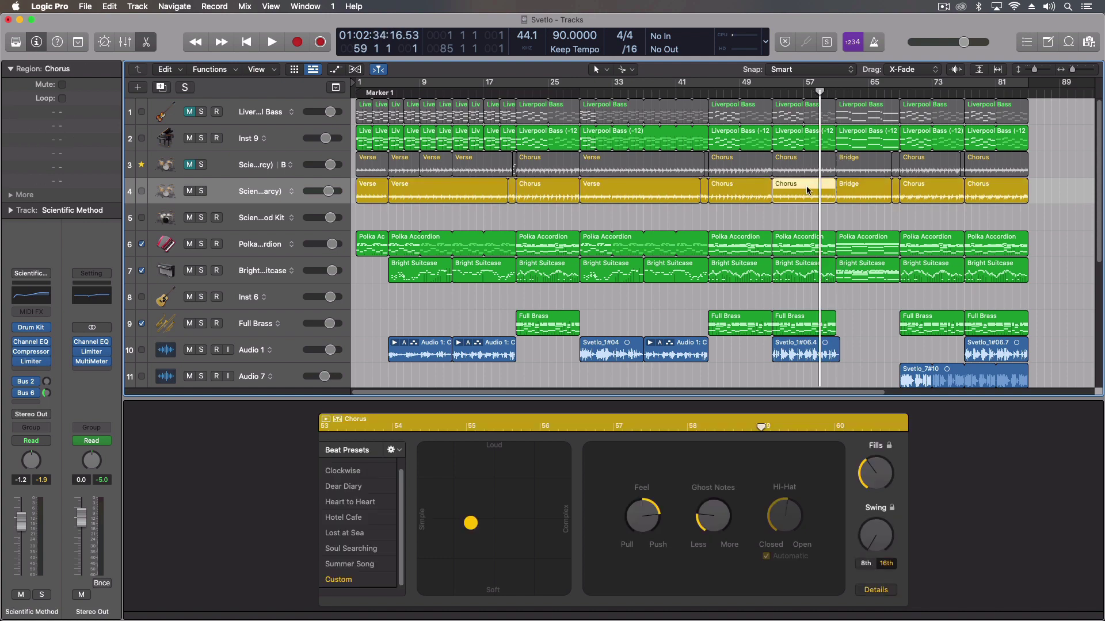
key("space")
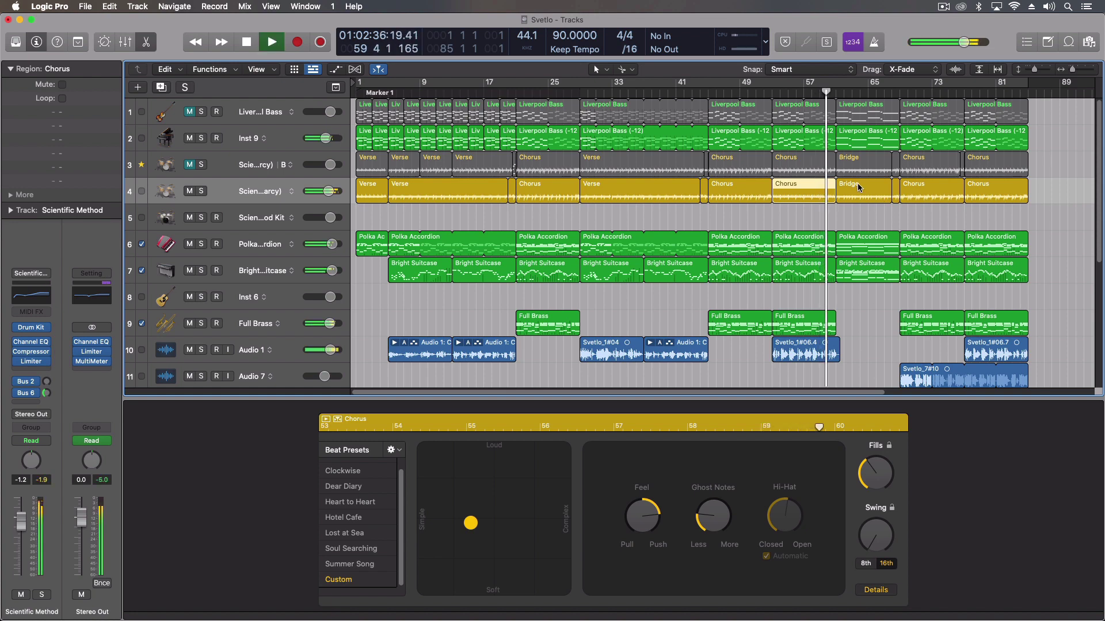
left_click(875, 590)
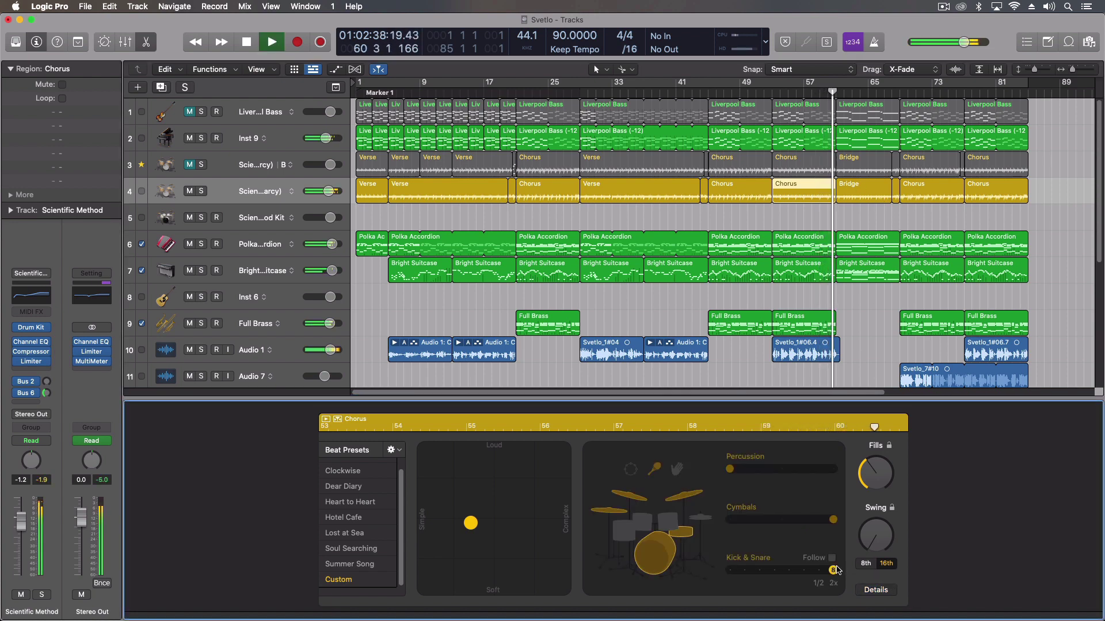
key("space")
Compare the Kick & Snare settings of the bar 45 chorus and the preceding verse, and play from bar 52
key("Tab")
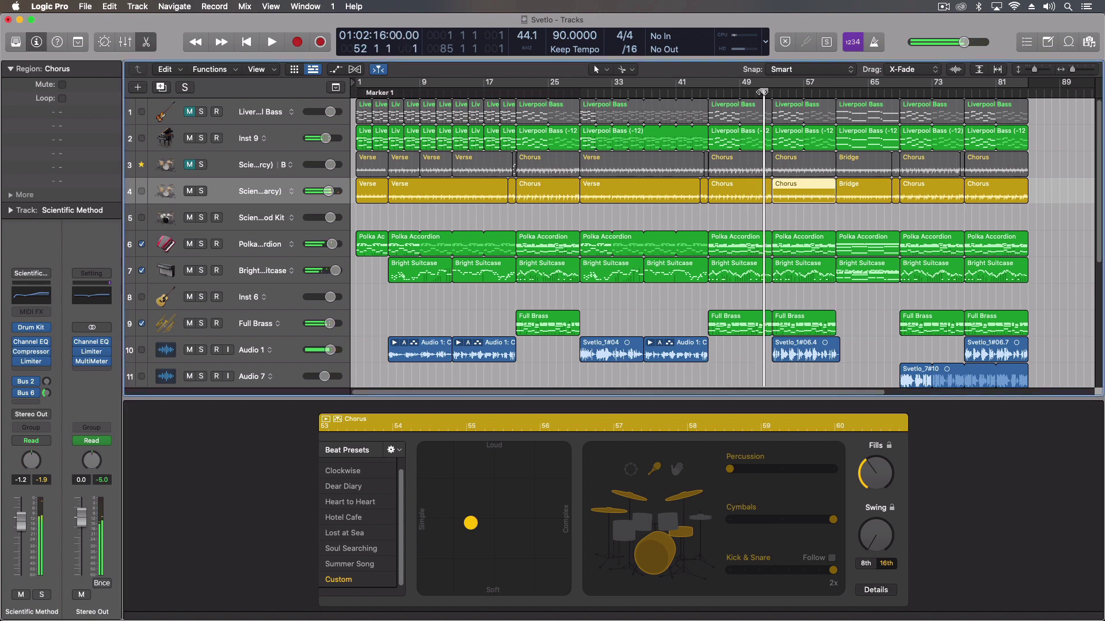
left_click(742, 186)
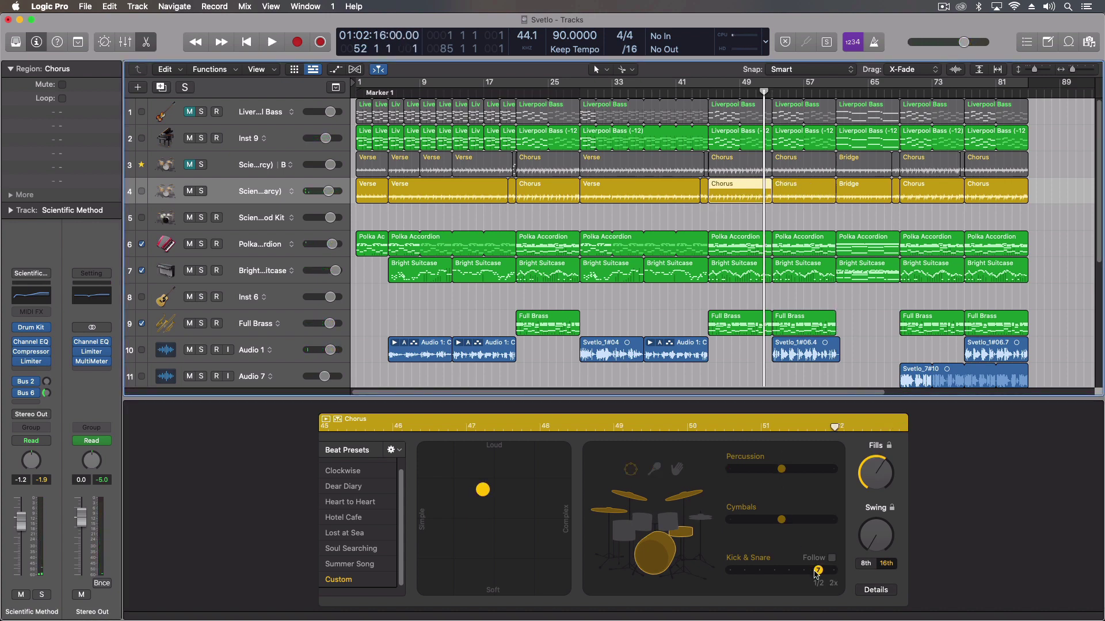
left_click(698, 194)
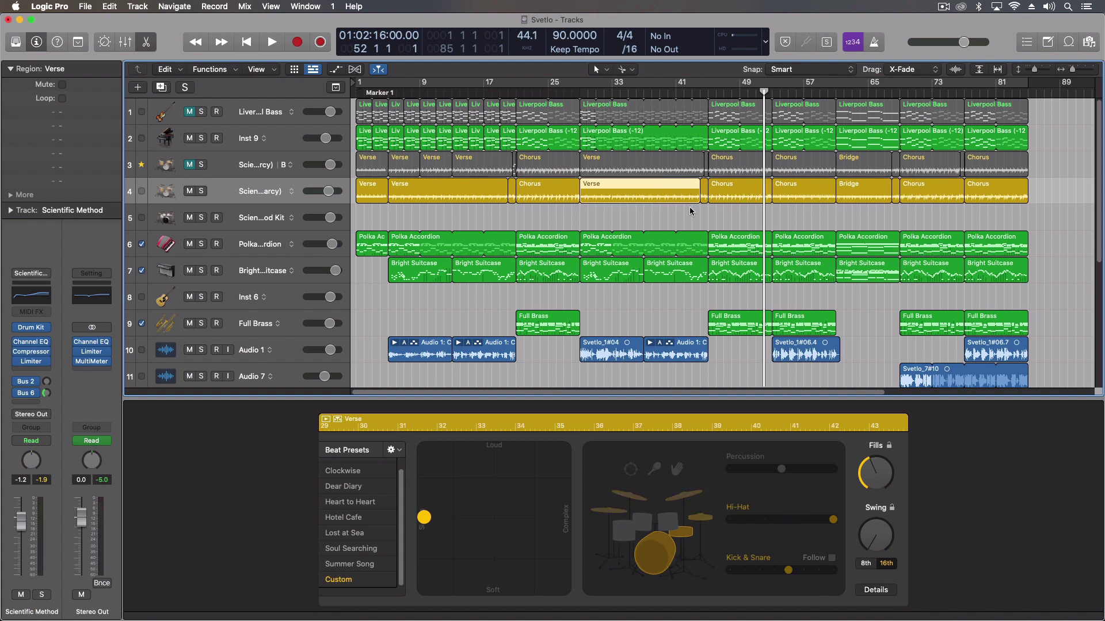
left_click(729, 186)
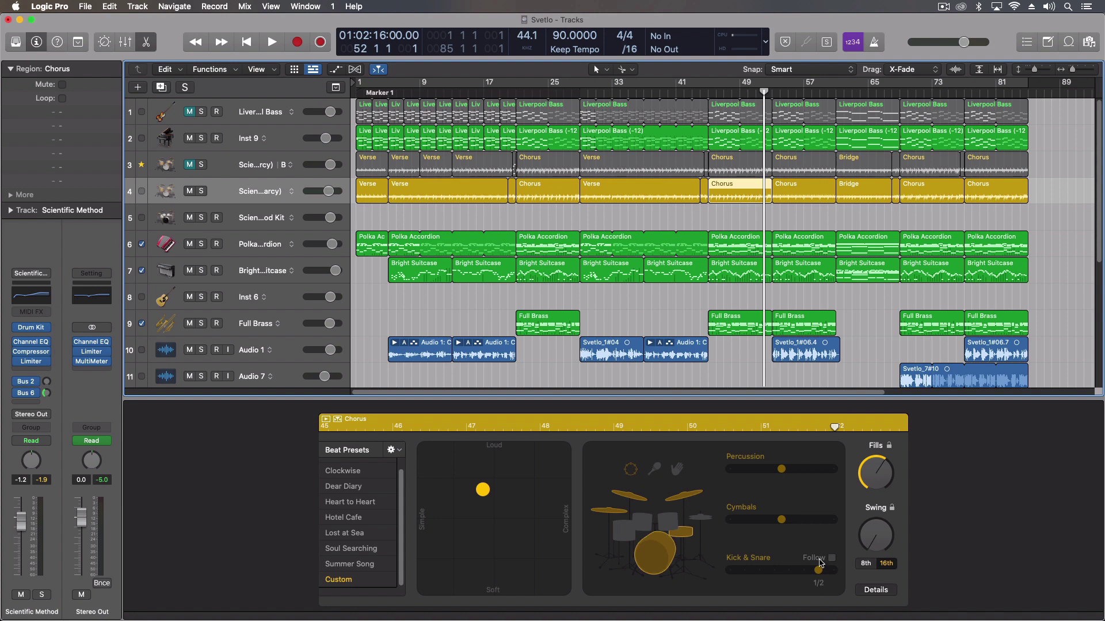
key("space")
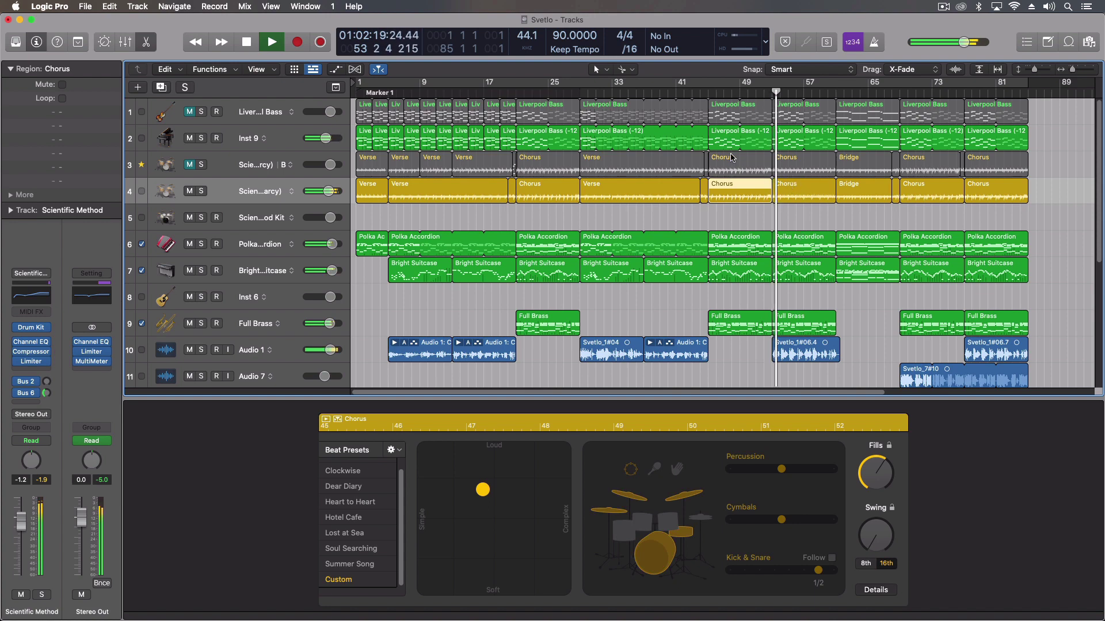
Play the bar 45 chorus from bar 44 and check its Feel, Ghost Notes and Hi-Hat details
key("space")
left_click(702, 93)
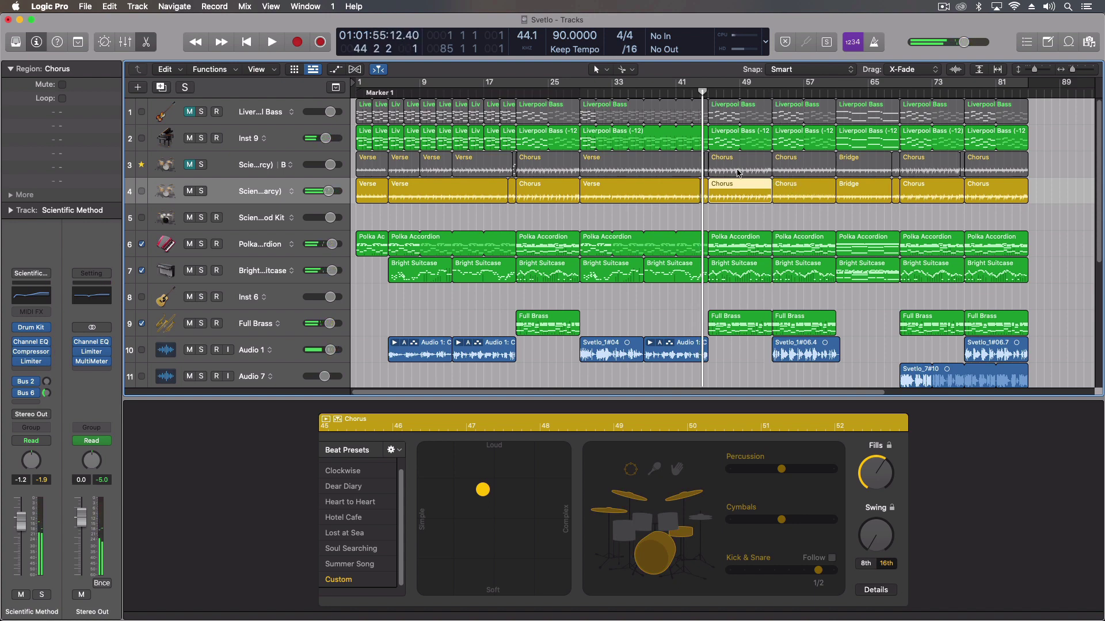
key("space")
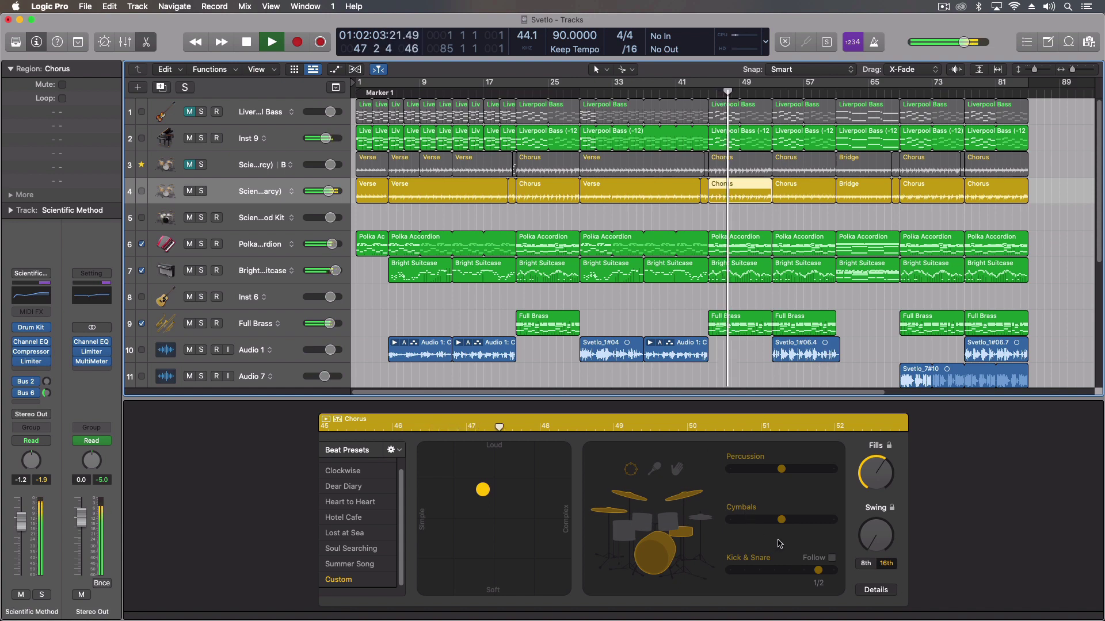
left_click(876, 590)
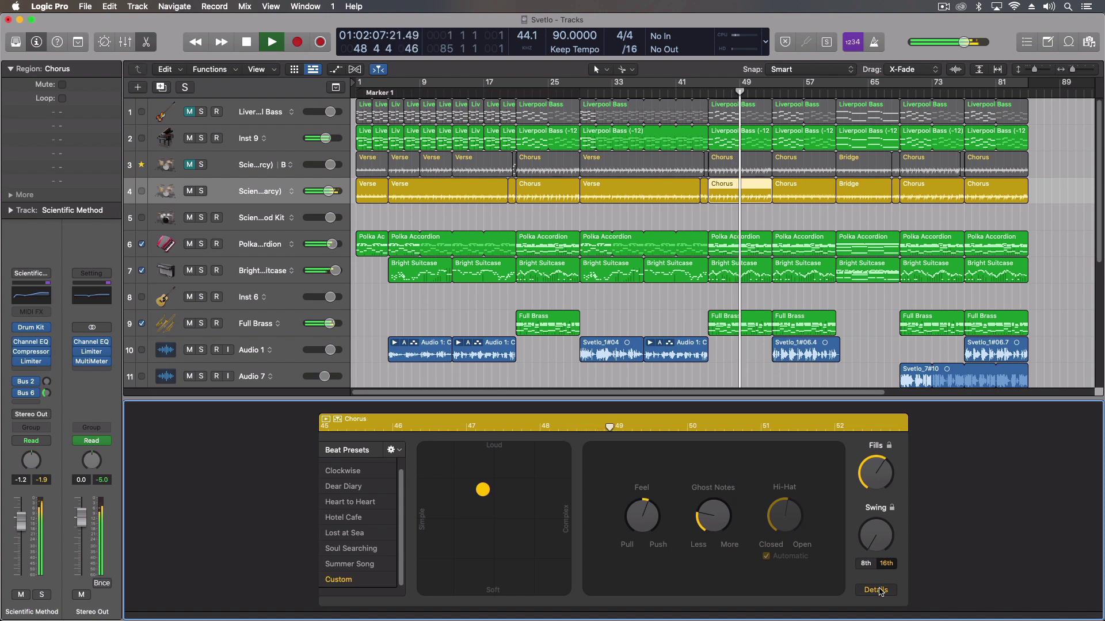
left_click(876, 590)
key("space")
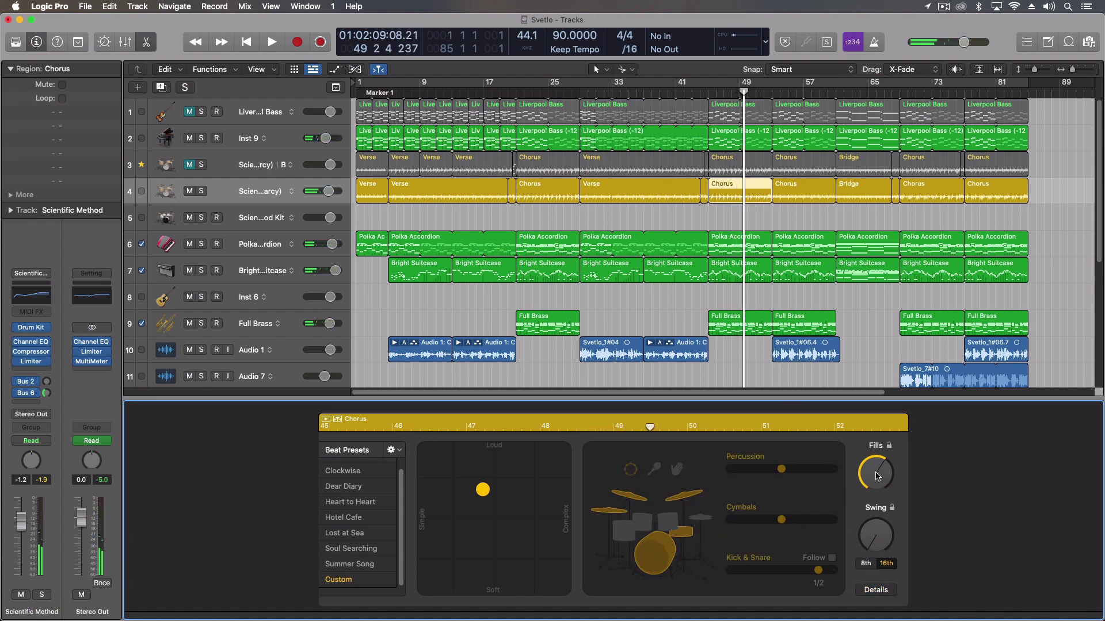
Compare the bar 45 chorus's Feel and Ghost Notes with the bar 53 chorus, and play the latter from bar 52
left_click(870, 593)
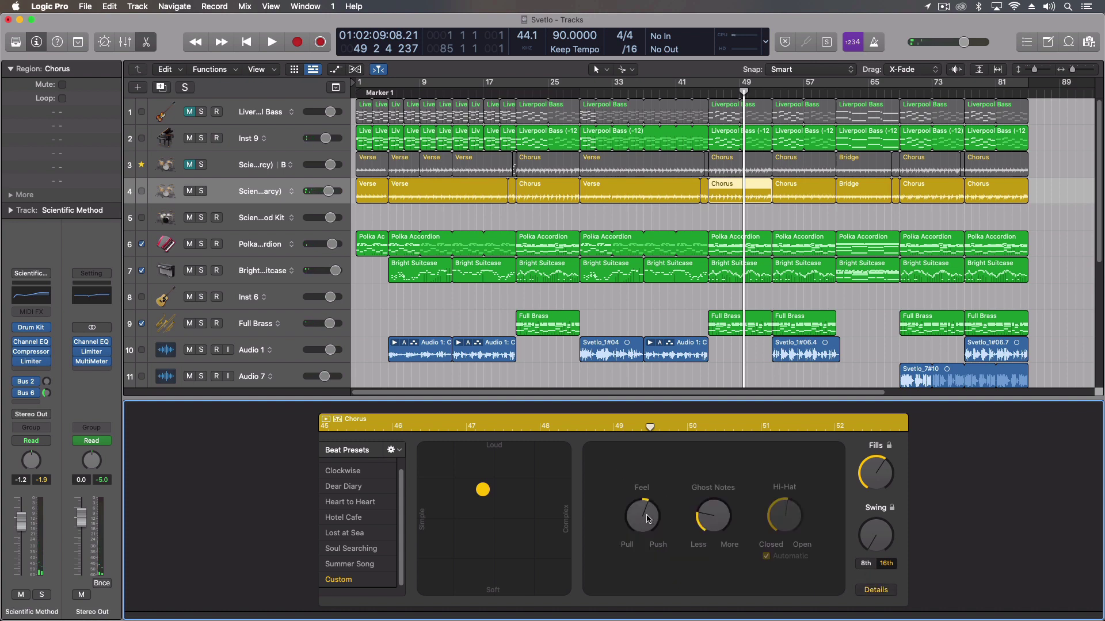
left_click(764, 84)
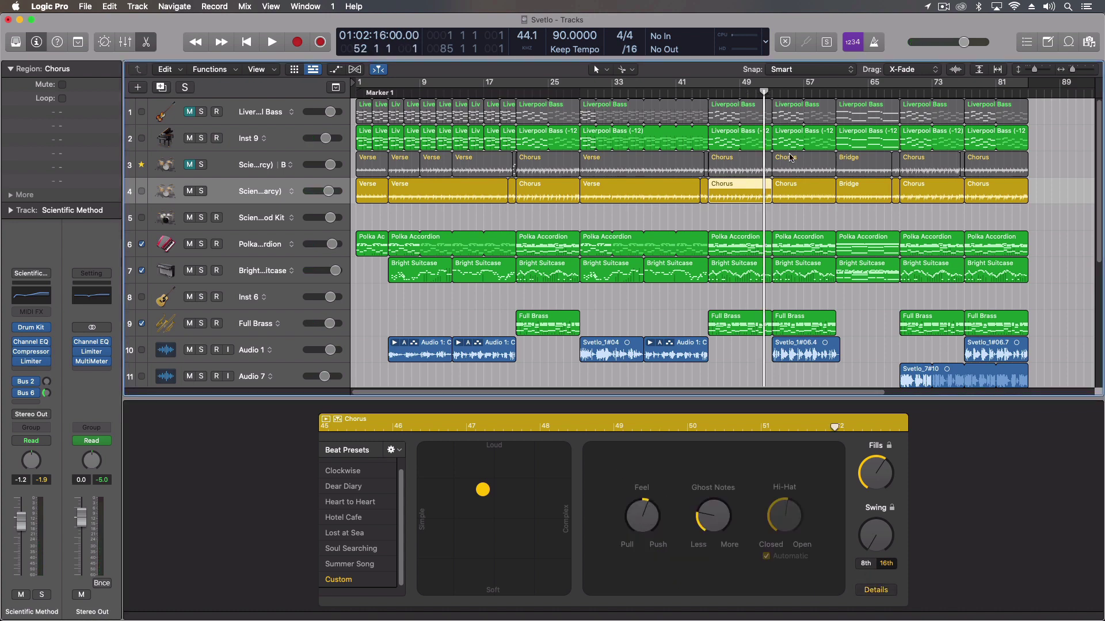
left_click(794, 192)
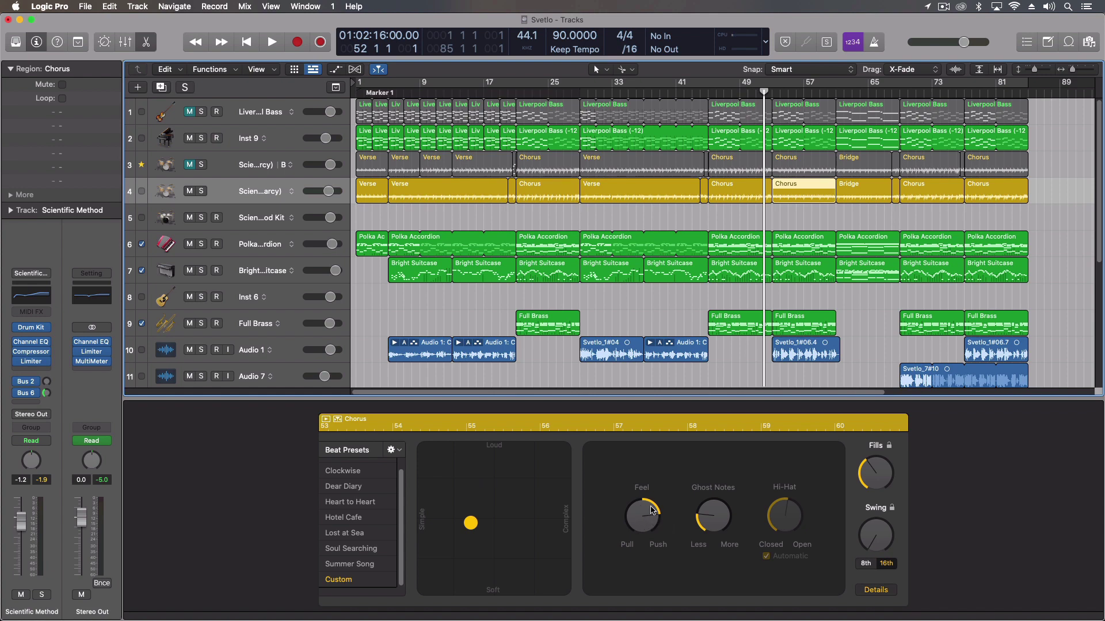
left_click(869, 589)
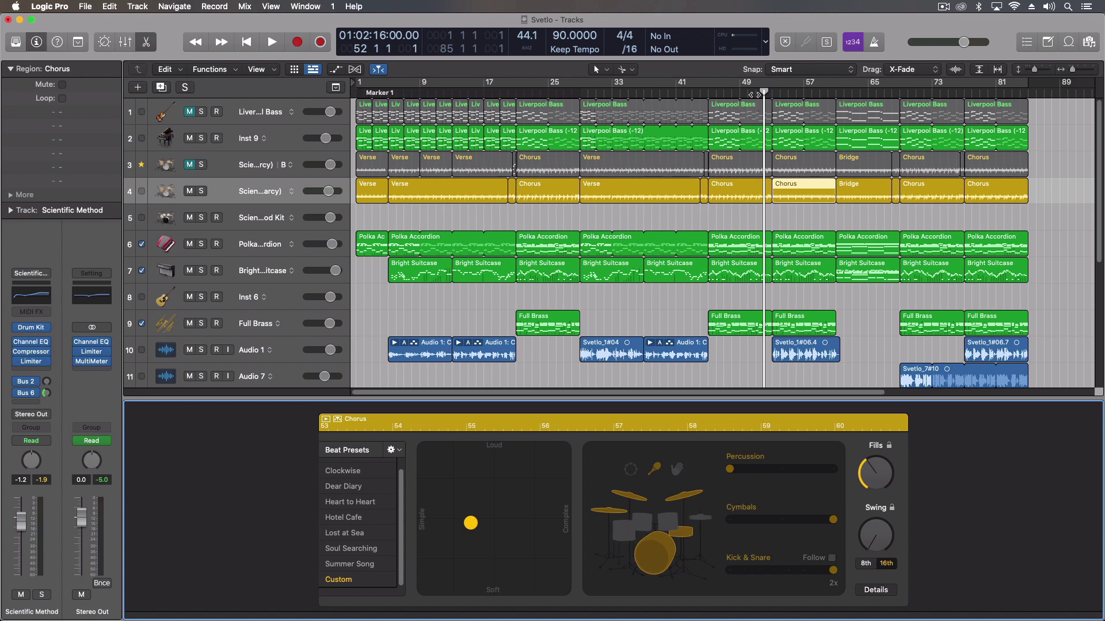
key("space")
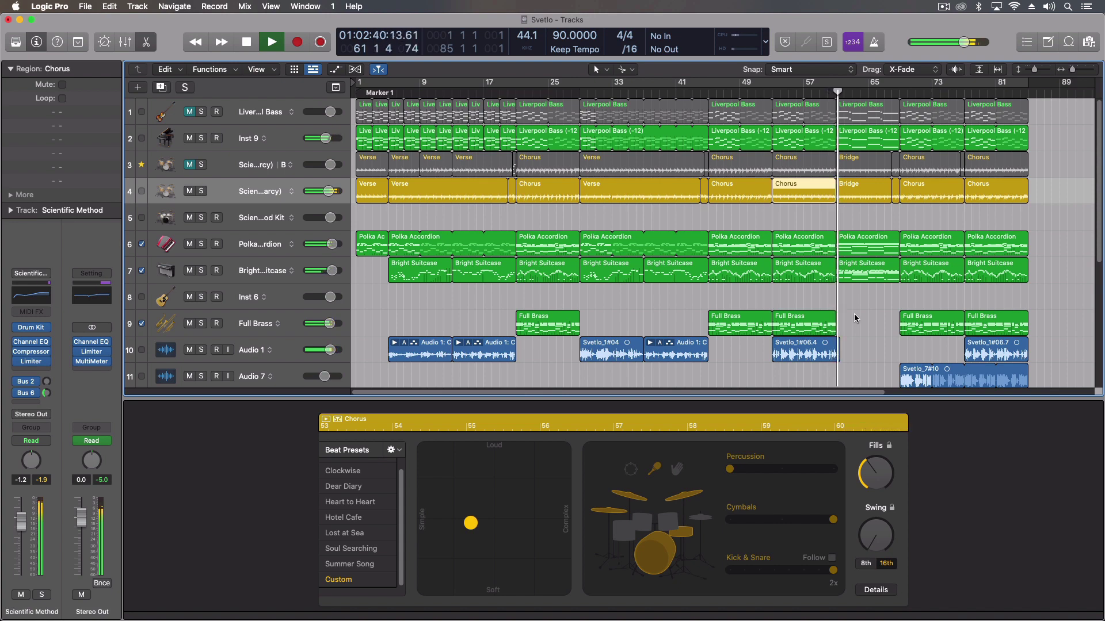
Check track 4's bridge region at bar 61, including its Feel, Ghost Notes and Hi-Hat details, and place the playhead at bar 60
left_click(858, 186)
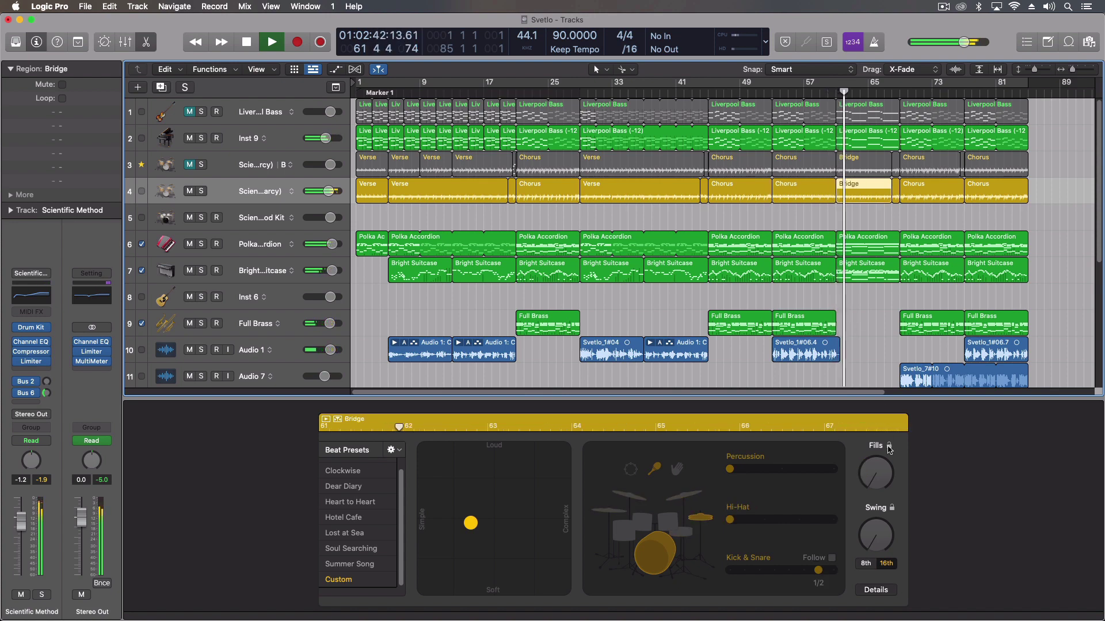
key("space")
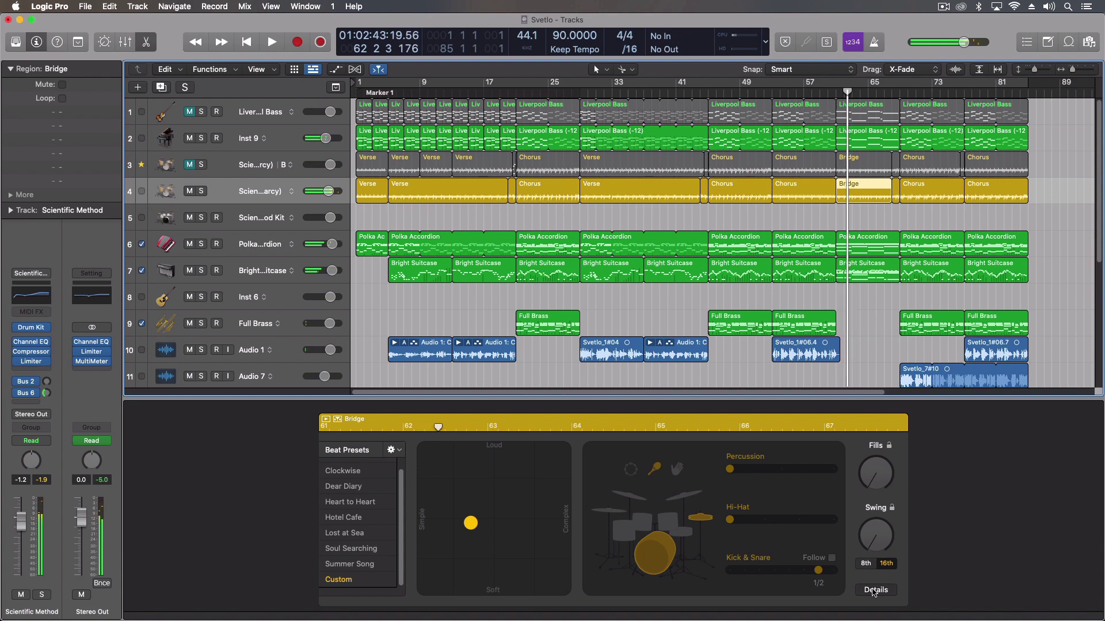
left_click(875, 591)
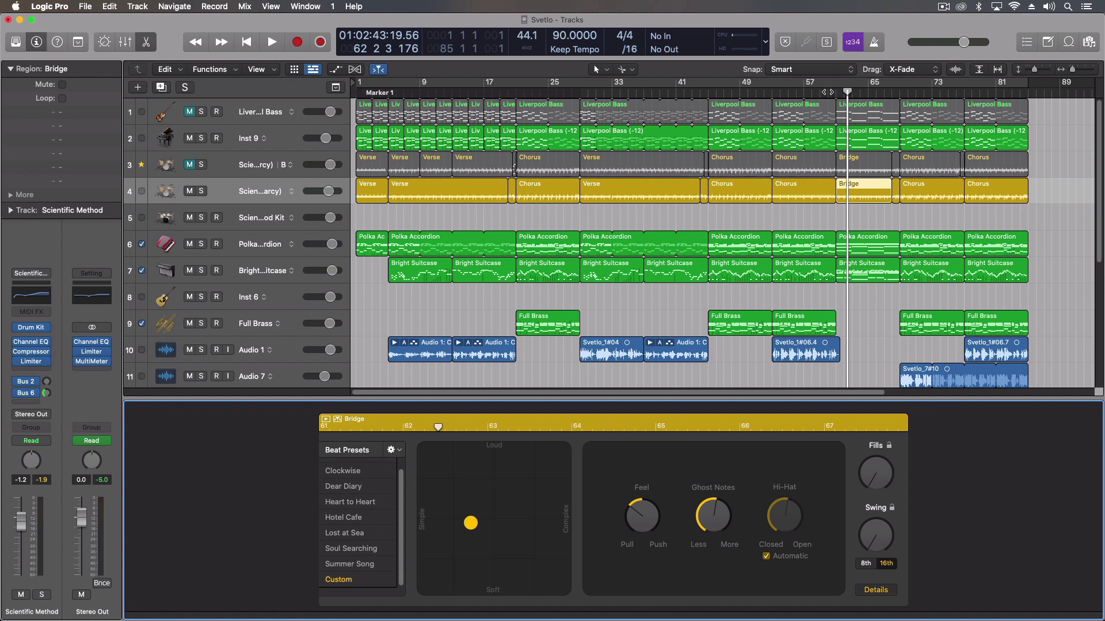
left_click(827, 92)
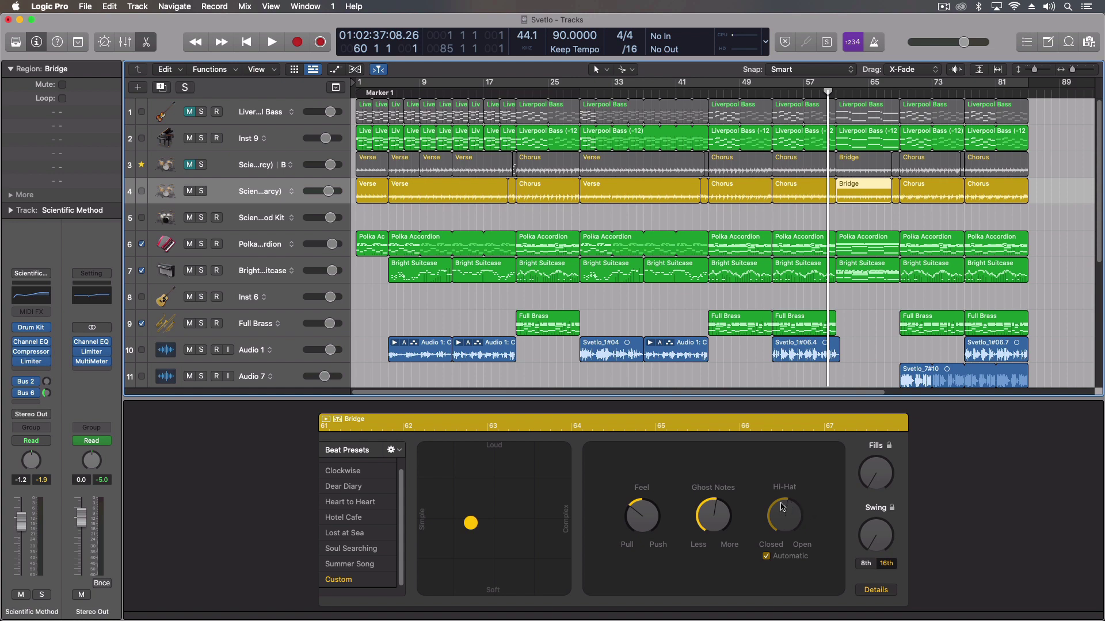
left_click(883, 591)
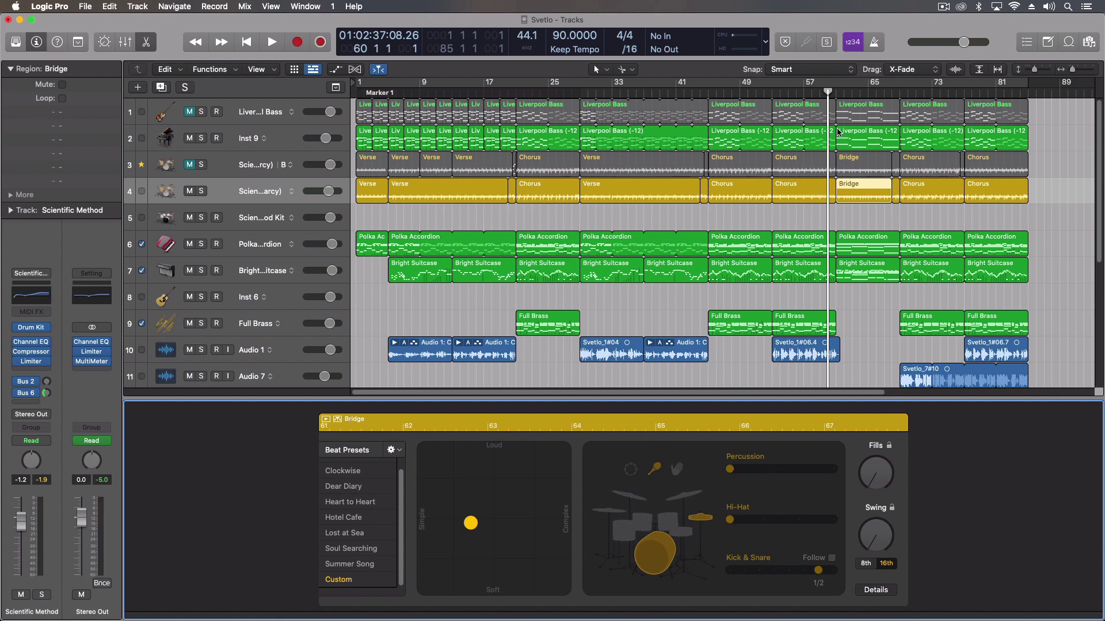
Compare the bar 53 chorus with the bridge, and check the kit-piece and Feel details of the one-bar Outro region at bar 68
left_click(816, 193)
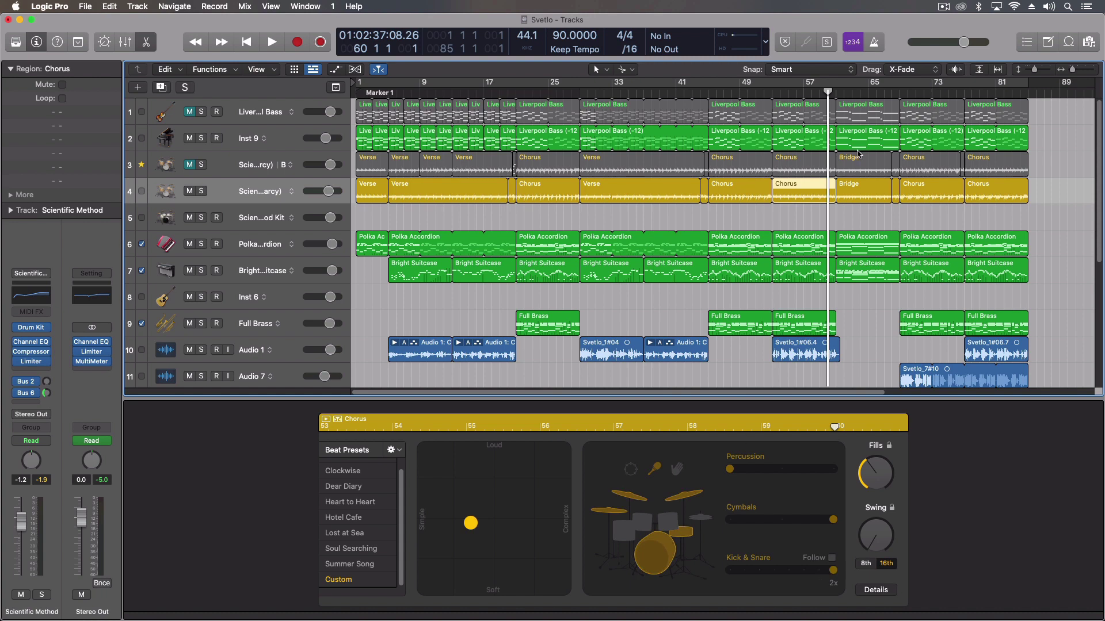
left_click(862, 193)
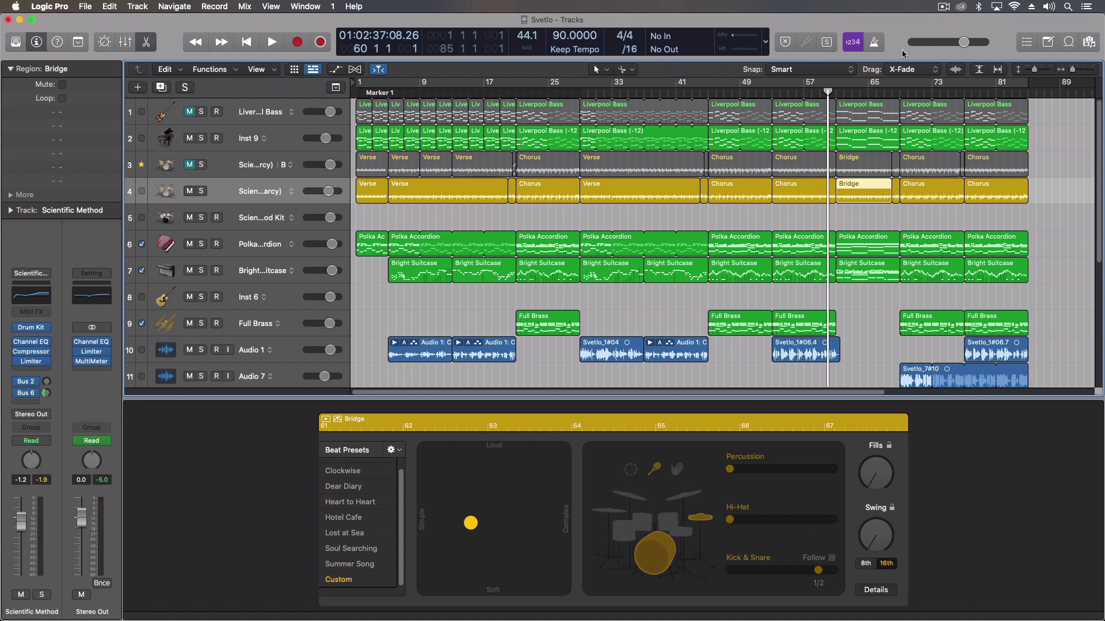
left_click(894, 192)
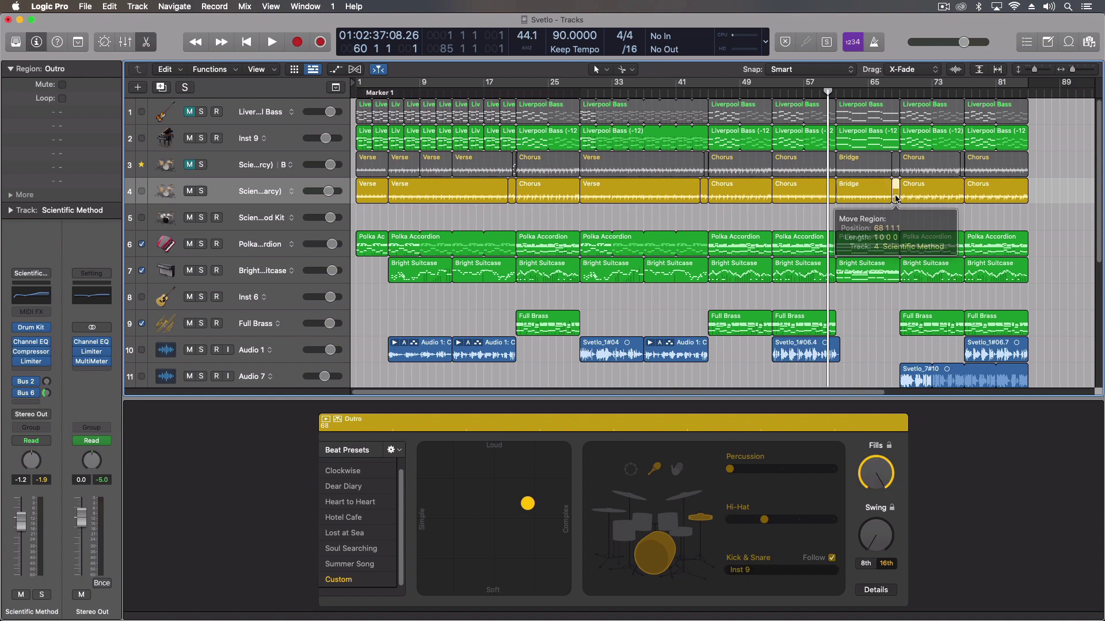
left_click(875, 590)
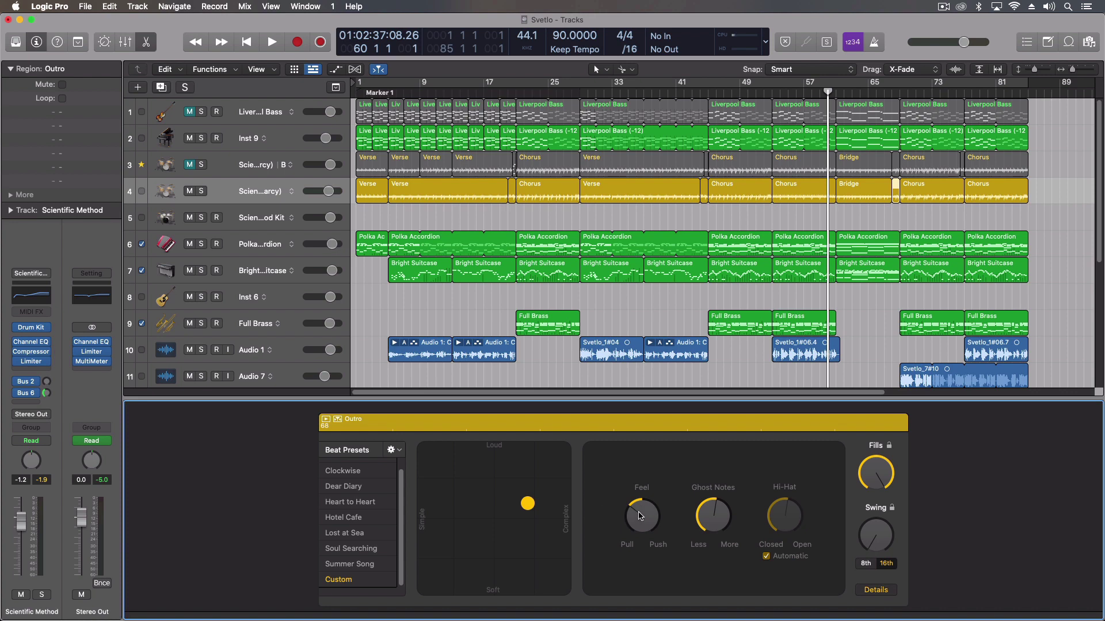
left_click(870, 184)
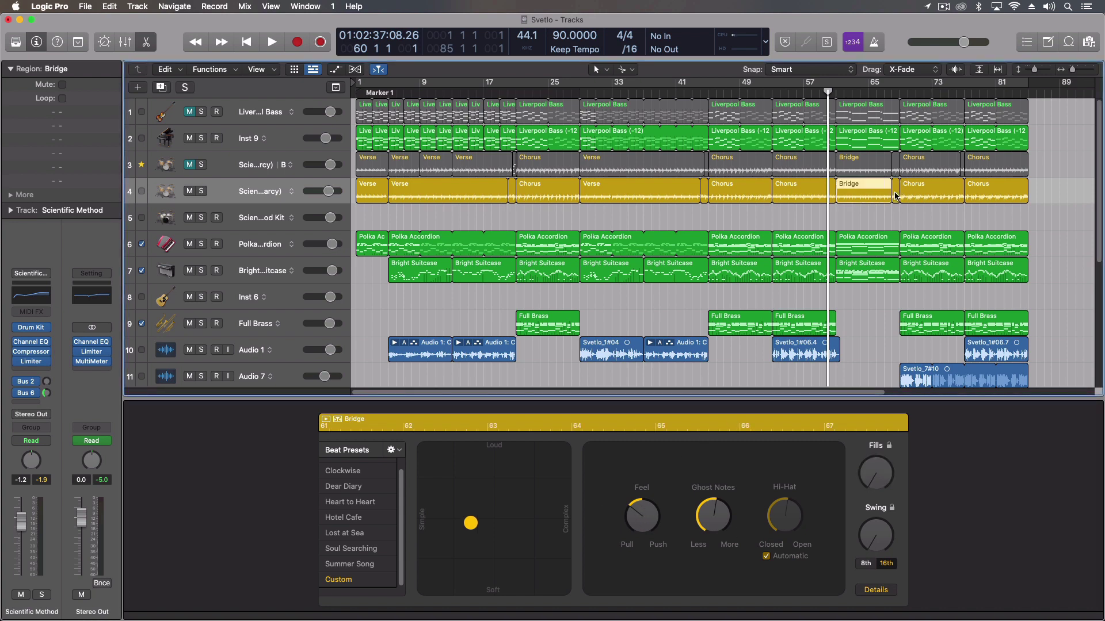
View the bar 69 chorus's Feel details and its percussion, cymbals and Kick & Snare settings, and play into it from bar 65
left_click(917, 190)
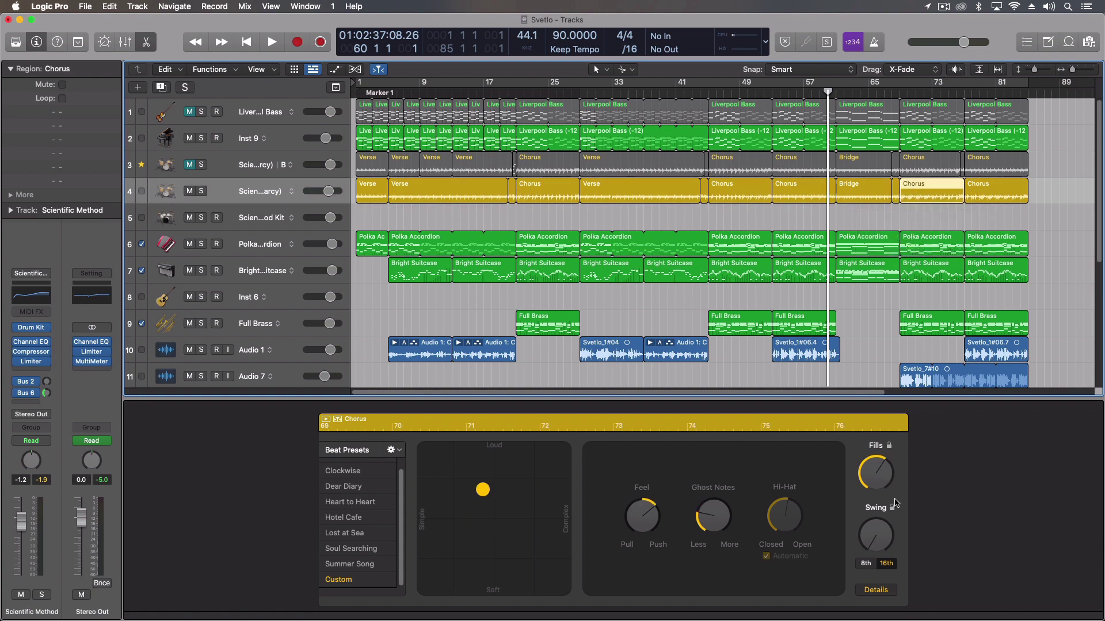
left_click(883, 586)
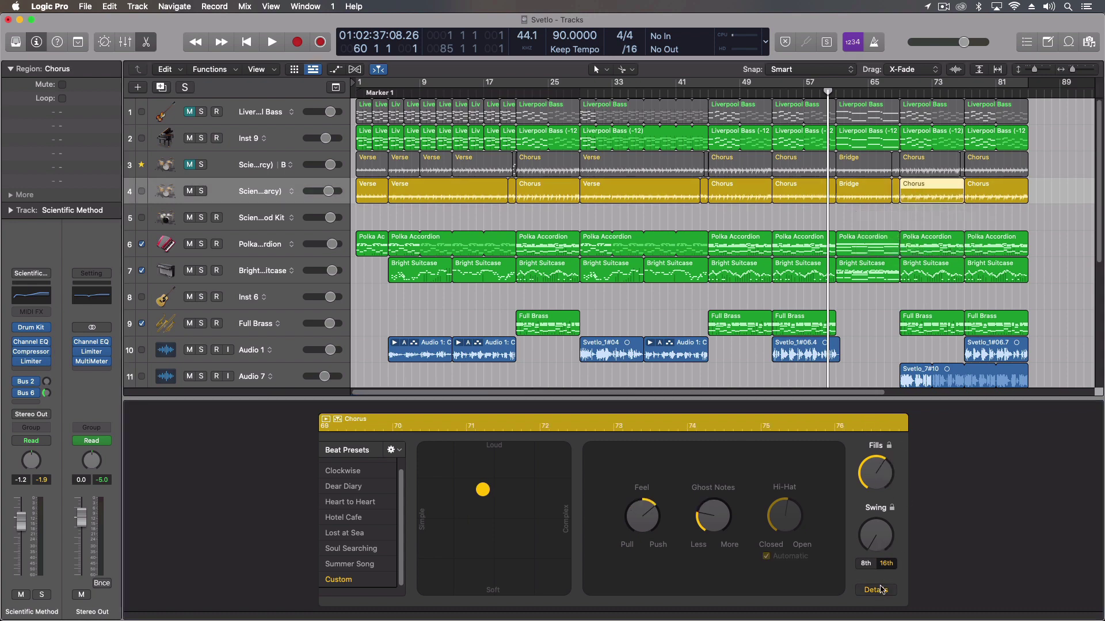
left_click(895, 191)
left_click(930, 196)
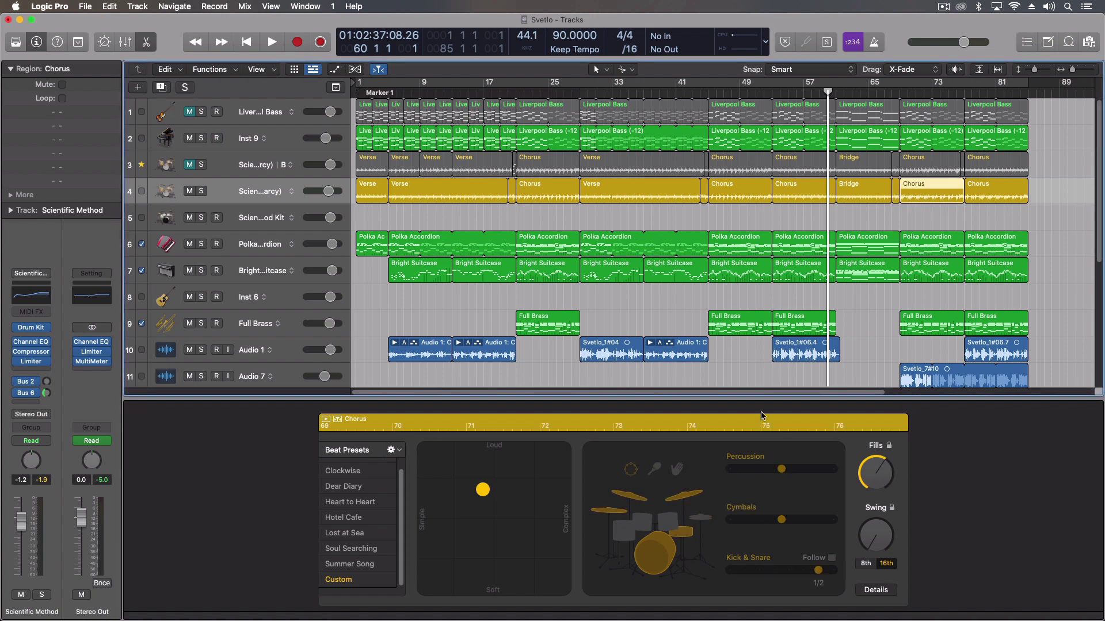
left_click(875, 92)
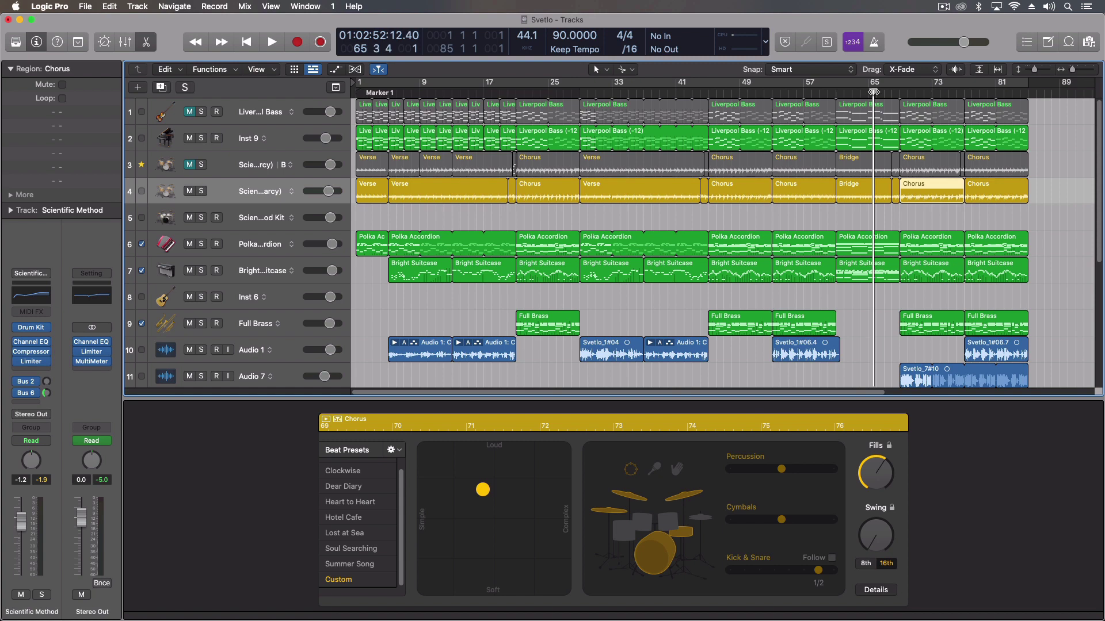
key("space")
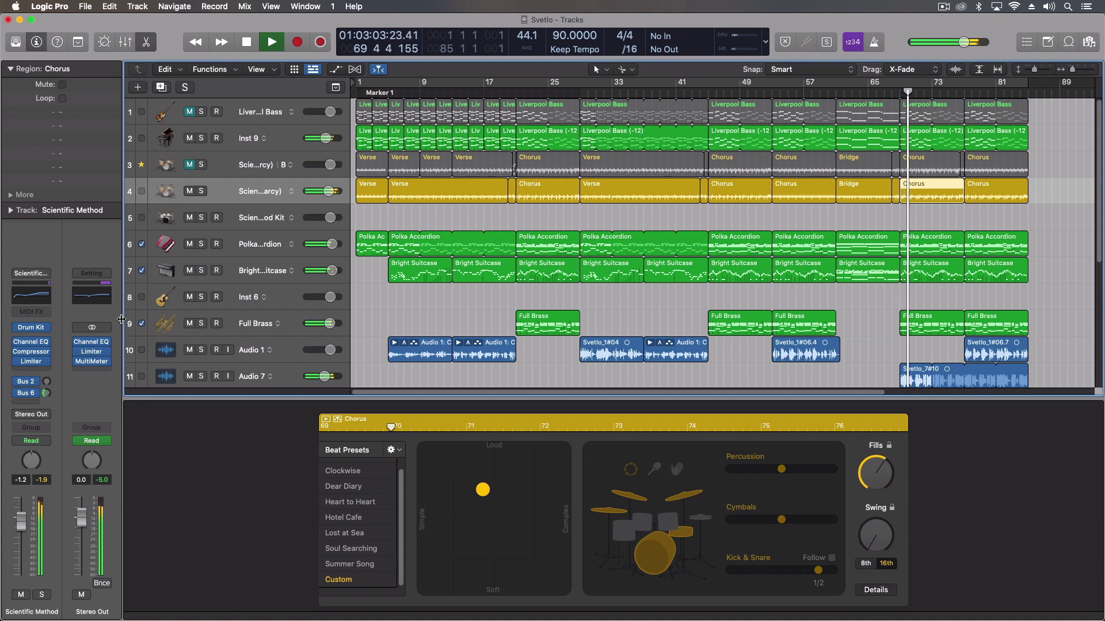
key("space")
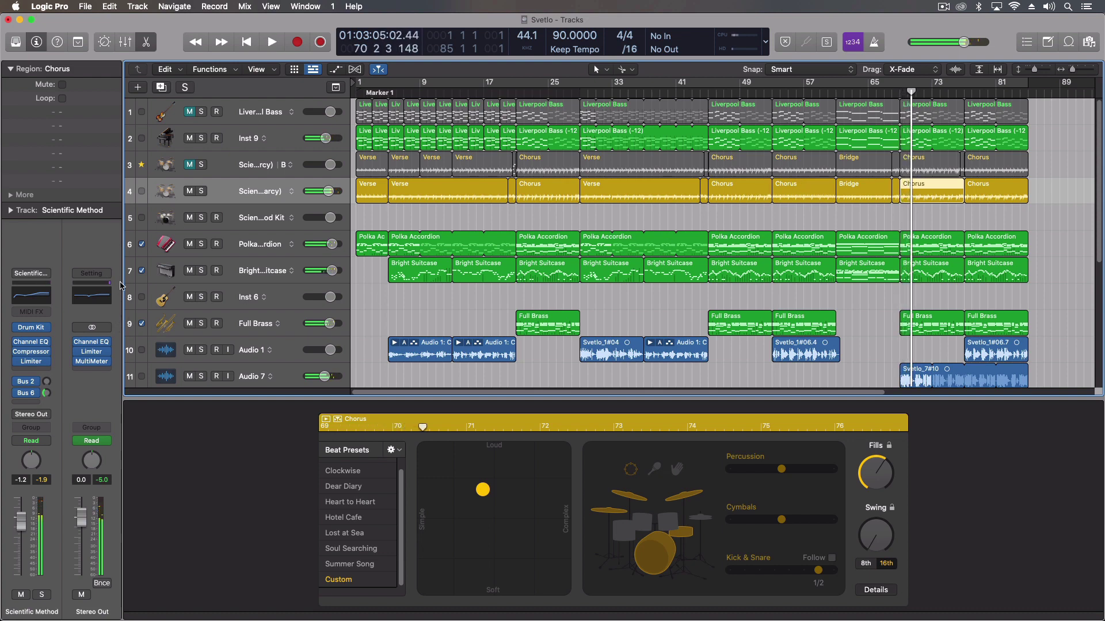
Inspect the Scientific Method track's Channel EQ during playback, and compare the sound with the EQ bypassed and re-enabled
left_click(31, 294)
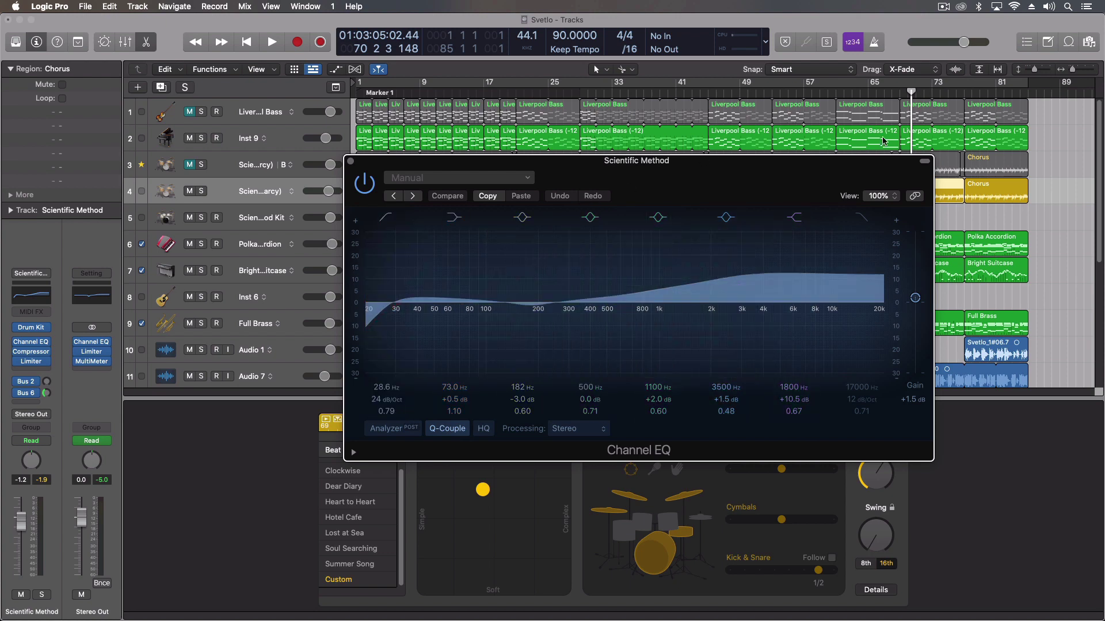
key("space")
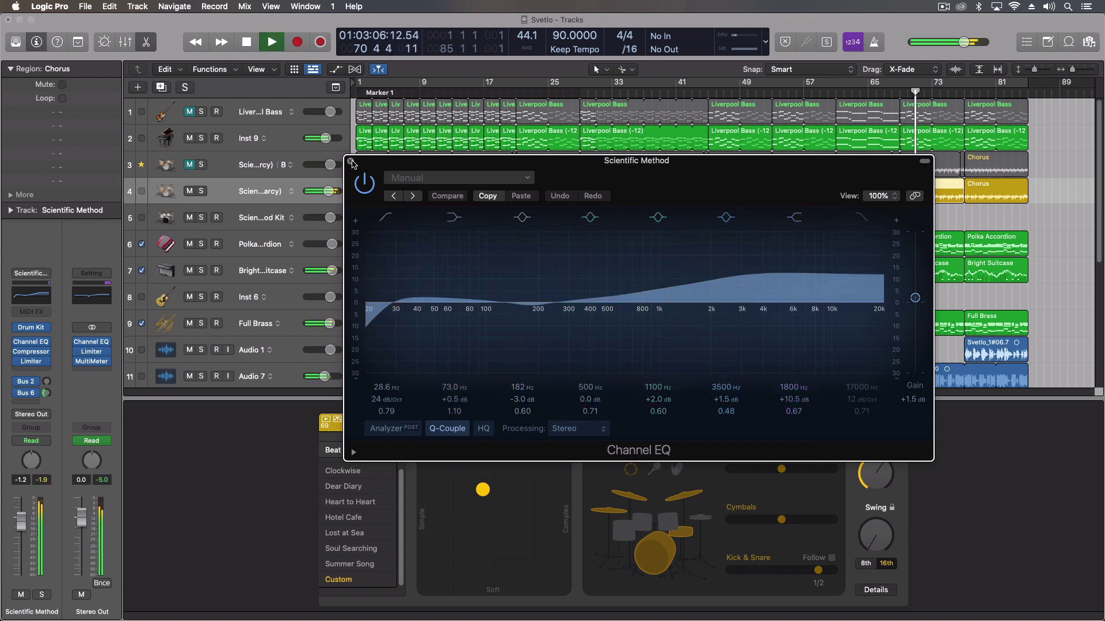
left_click(351, 162)
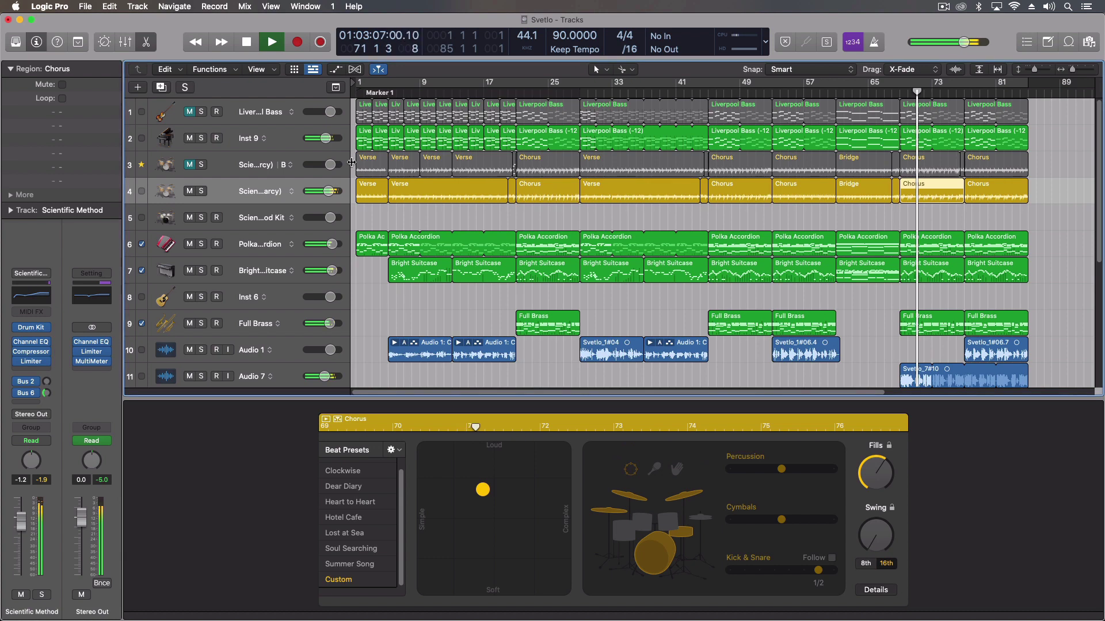
left_click(31, 342)
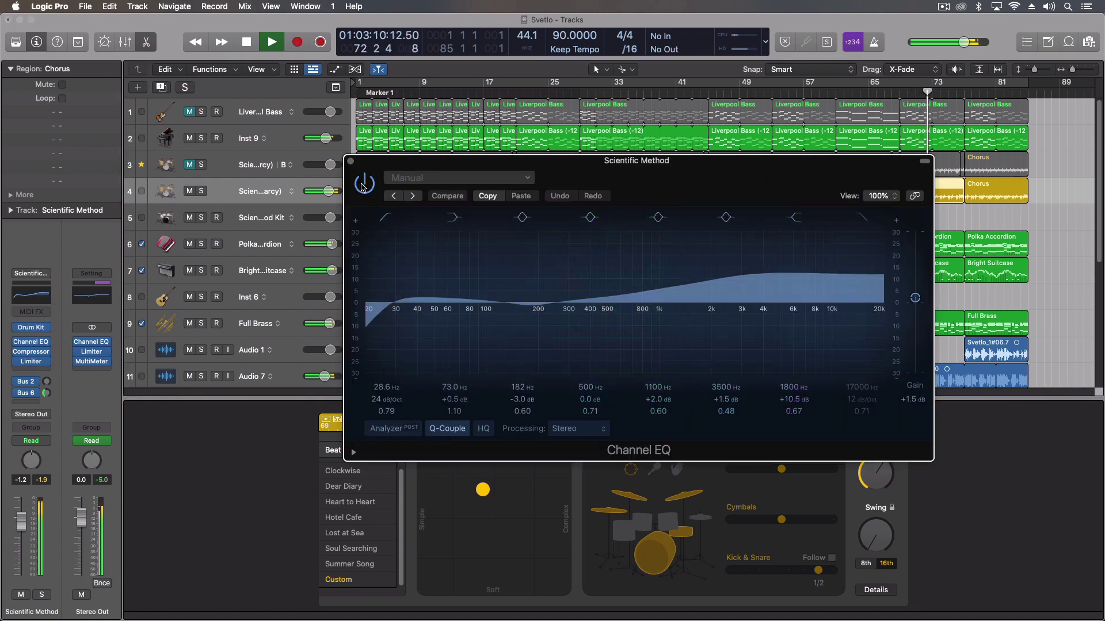
left_click(364, 185)
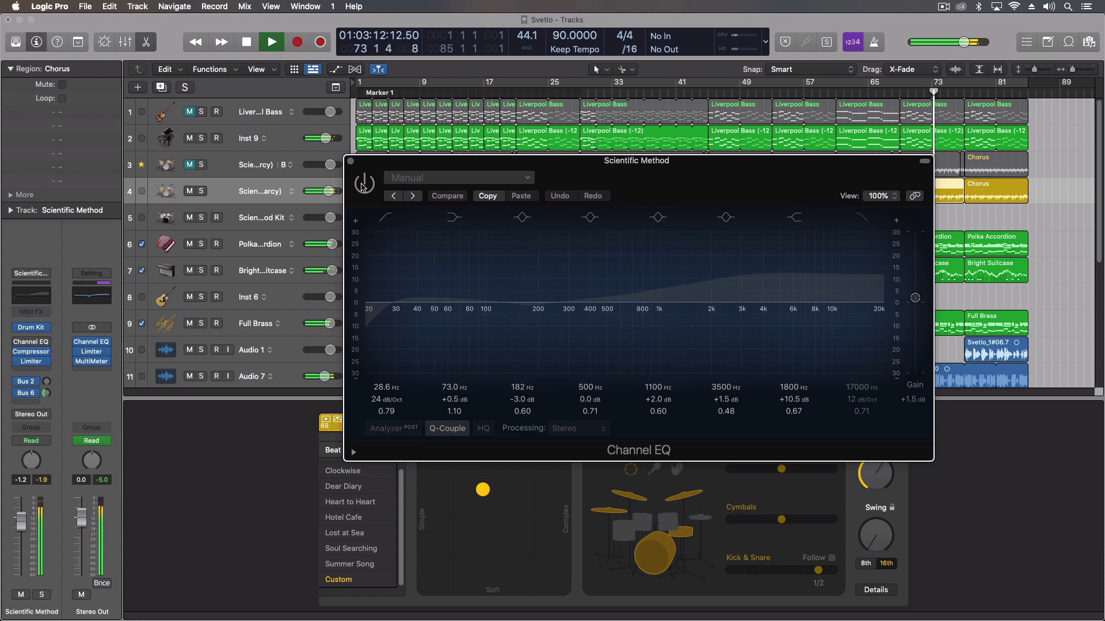
left_click(363, 184)
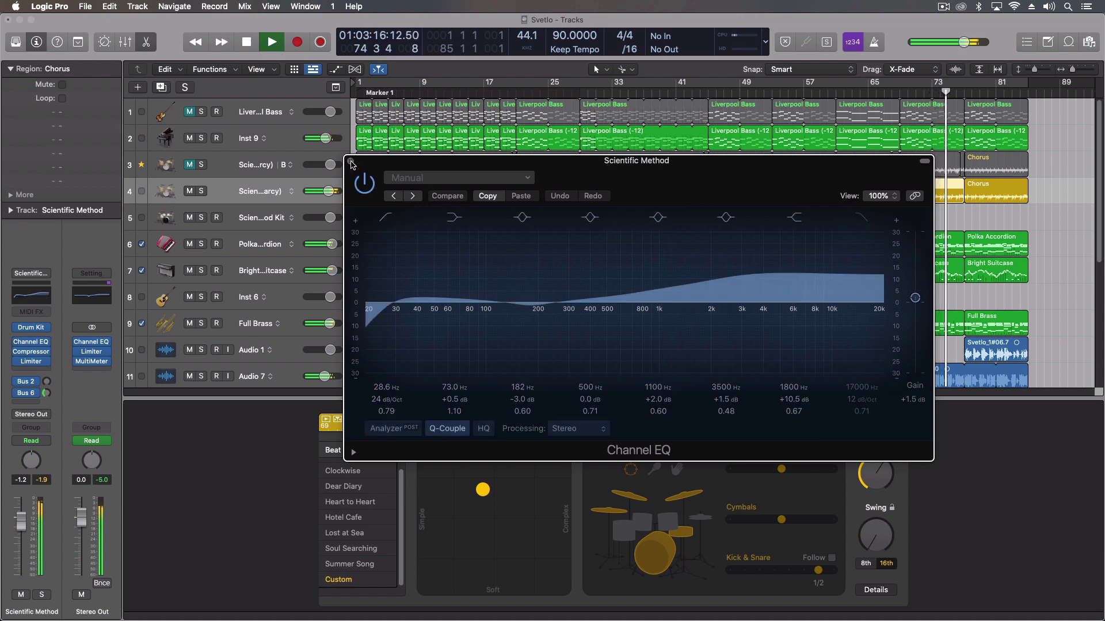
left_click(351, 162)
Examine the Scientific Method track's Vintage FET Compressor settings while playing part of the bridge
key("space")
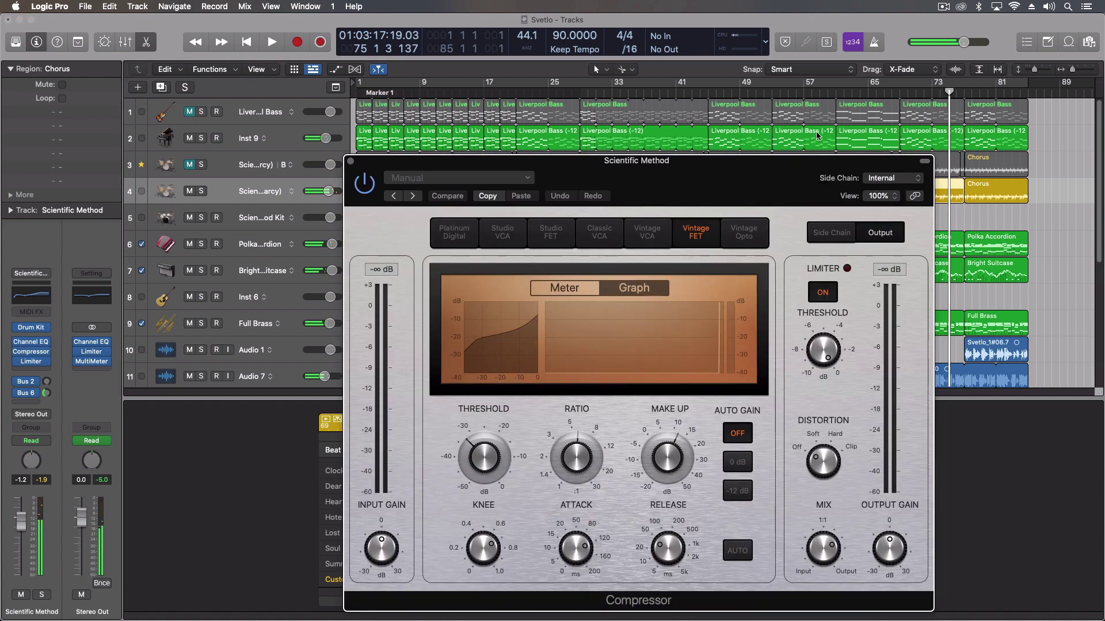
left_click(32, 352)
double_click(856, 92)
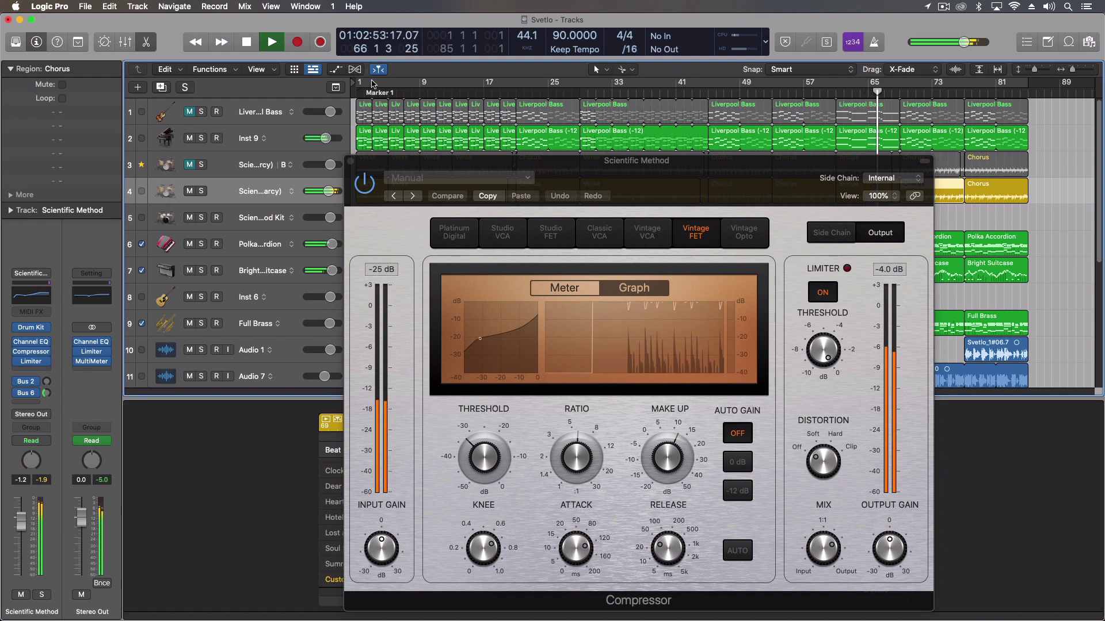
key("space")
mouse_move(810, 539)
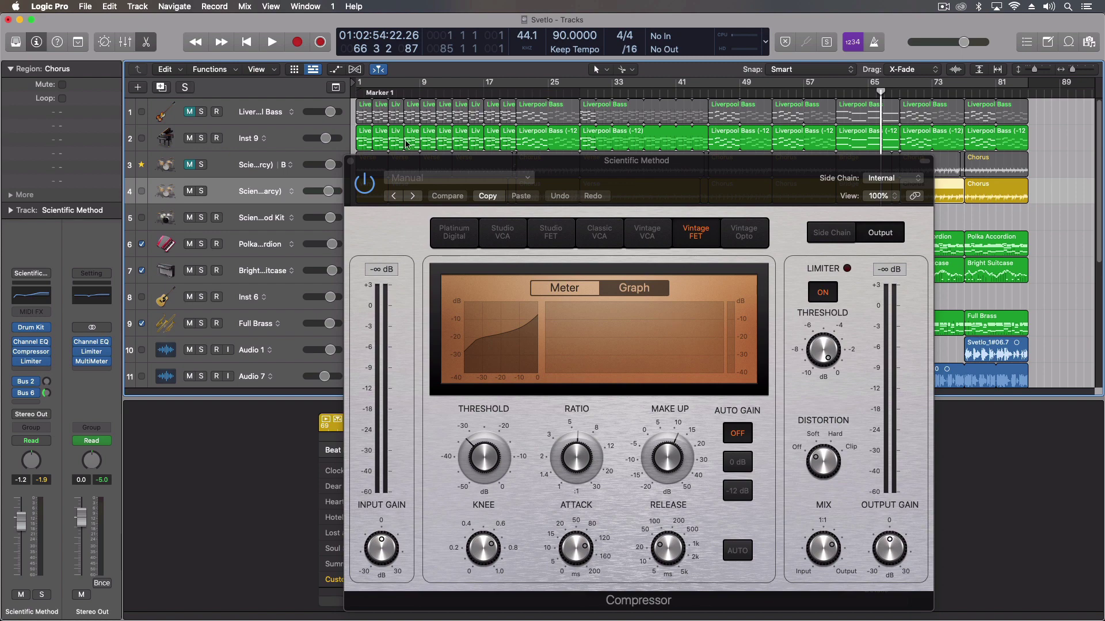
left_click(349, 162)
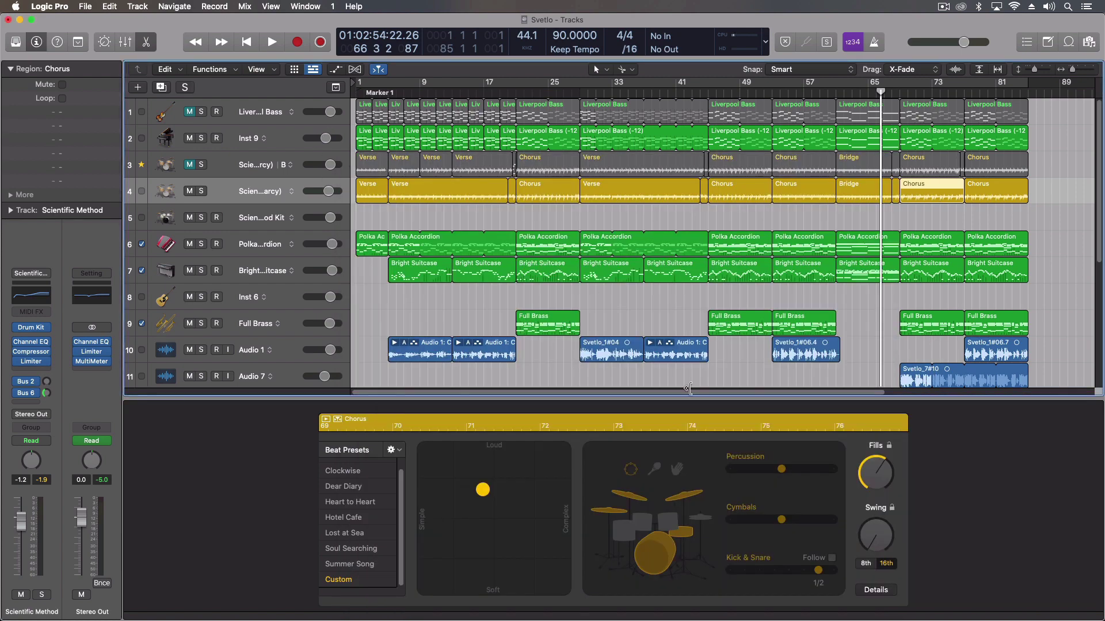
Examine the Scientific Method track's Limiter settings and meters while playing from bar 66 into the bar 69 chorus
left_click(34, 365)
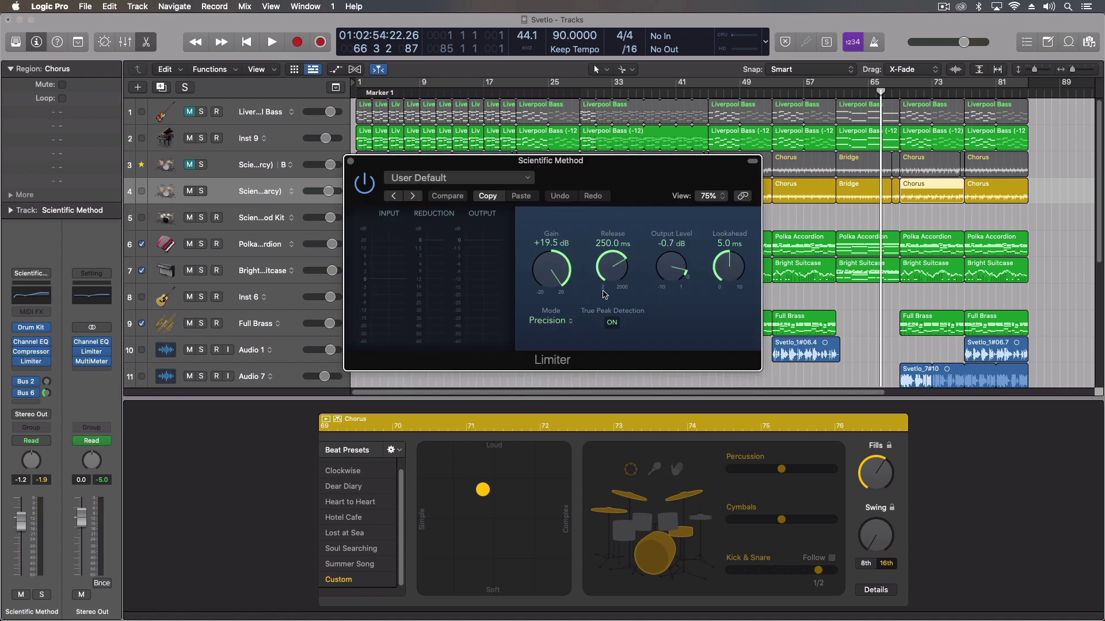
key("space")
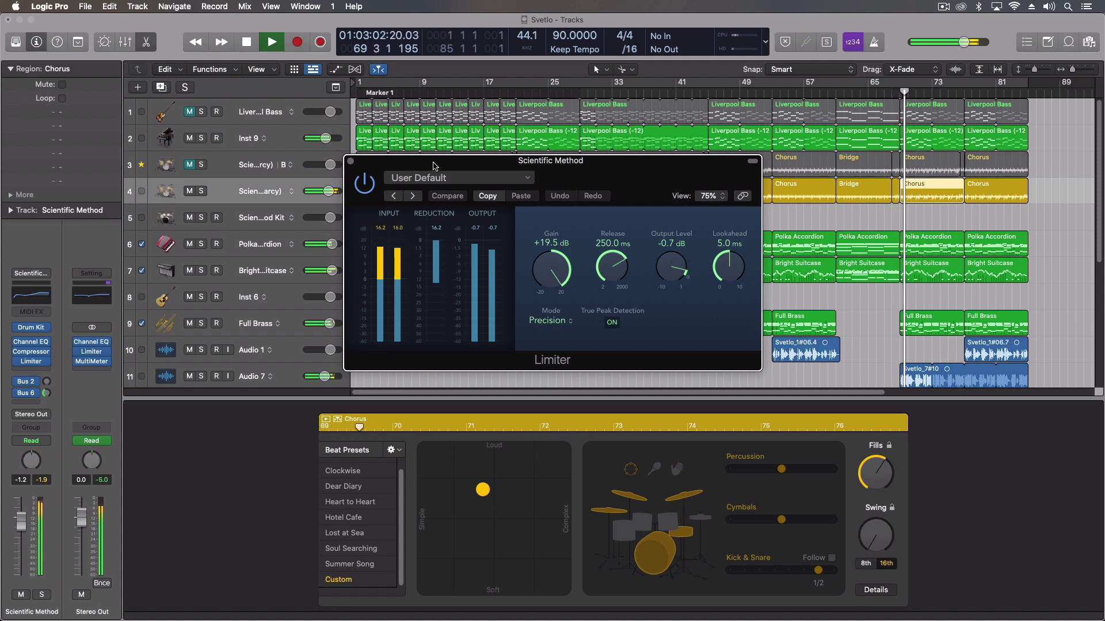
key("space")
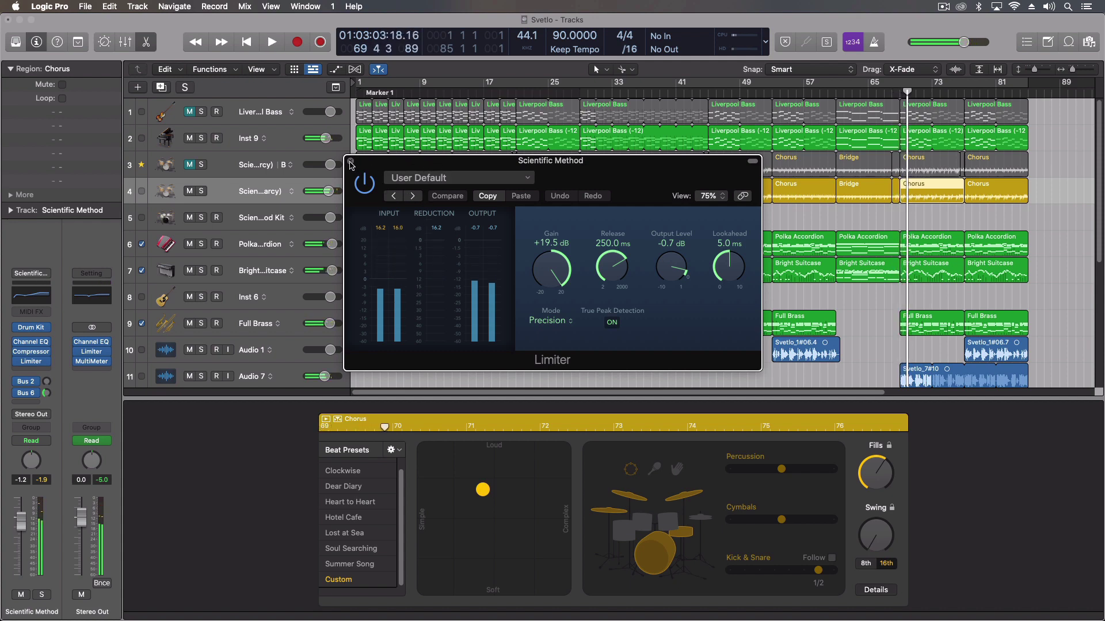
left_click(351, 164)
Return the playhead to the start of the project and look over all the tracks
left_click_drag(858, 89, 616, 106)
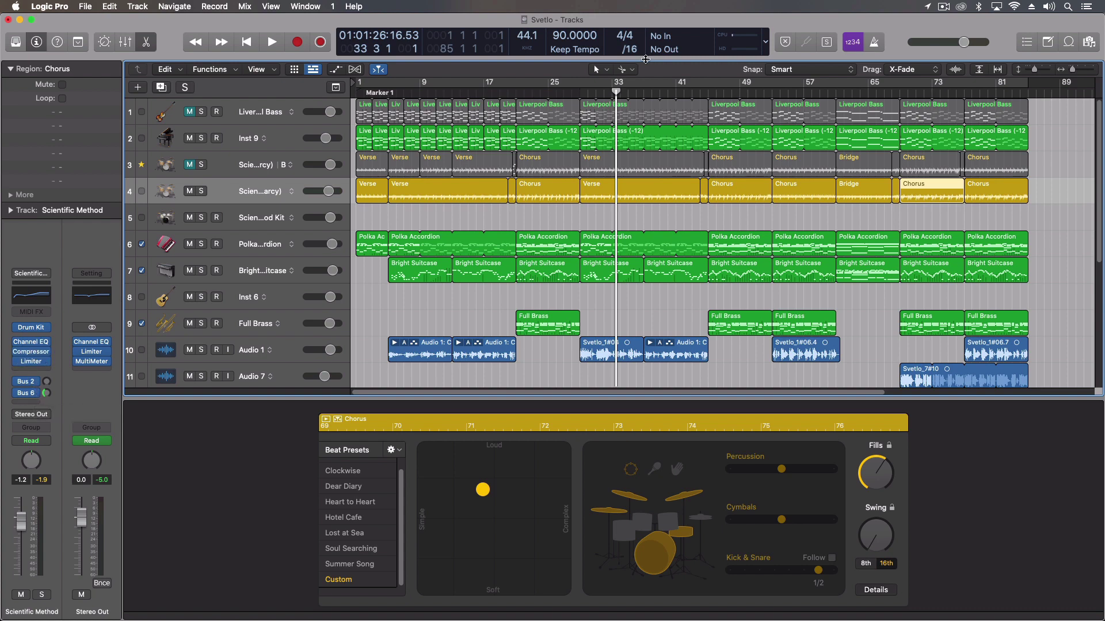
left_click_drag(617, 92, 316, 114)
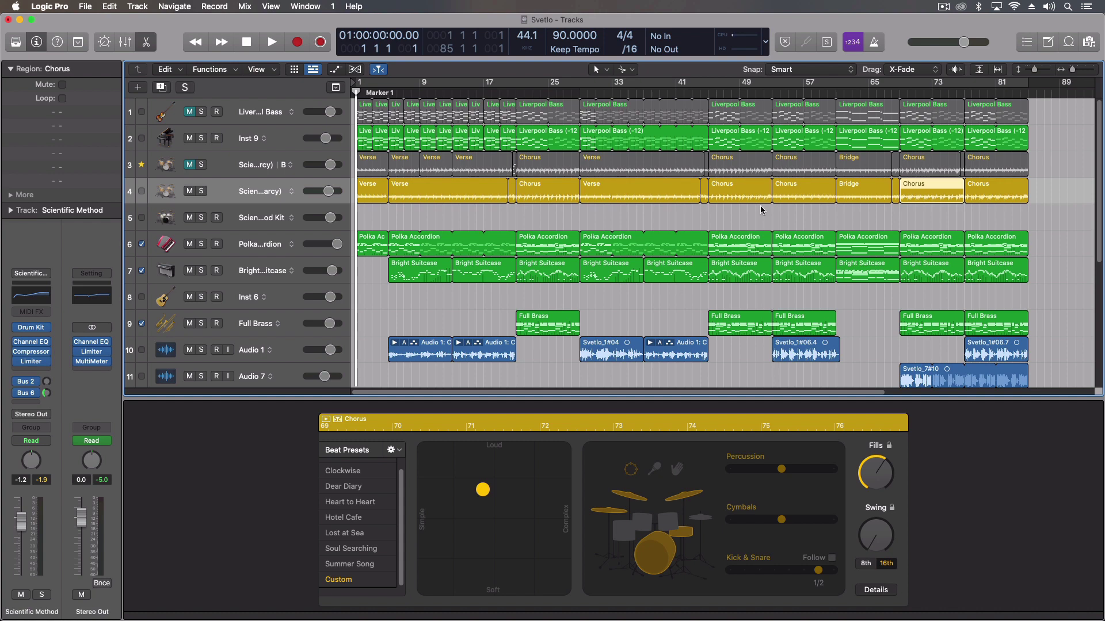
scroll(628, 177, "down", 10)
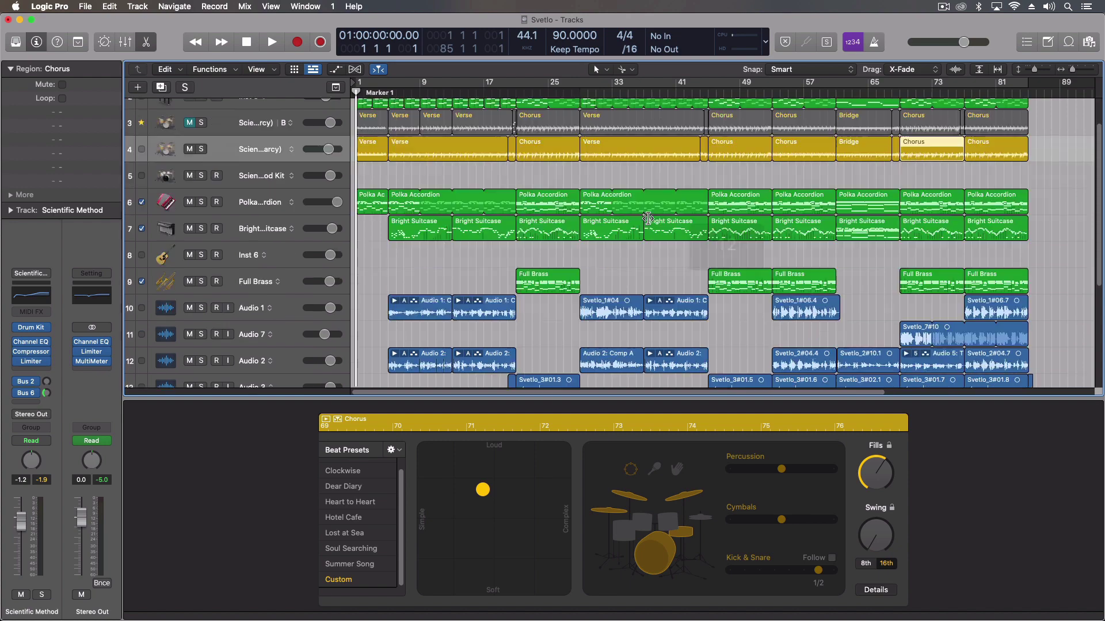
scroll(649, 219, "up", 9)
scroll(648, 219, "down", 6)
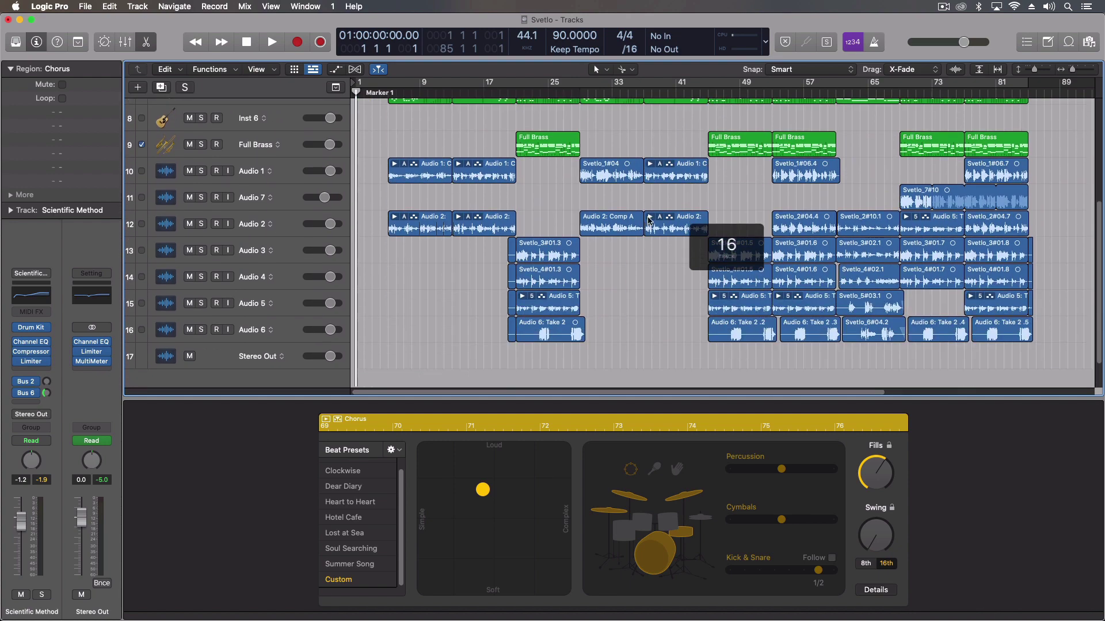
scroll(731, 224, "up", 8)
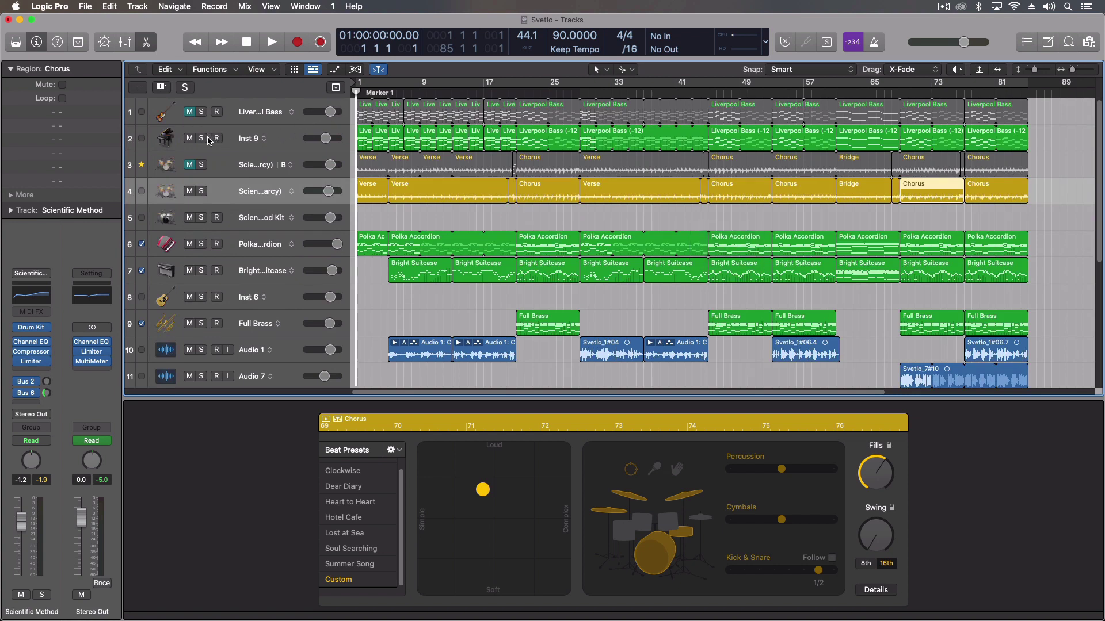
Solo the Inst 9 track, play its opening bars from bar 1, and turn the solo off
left_click(201, 139)
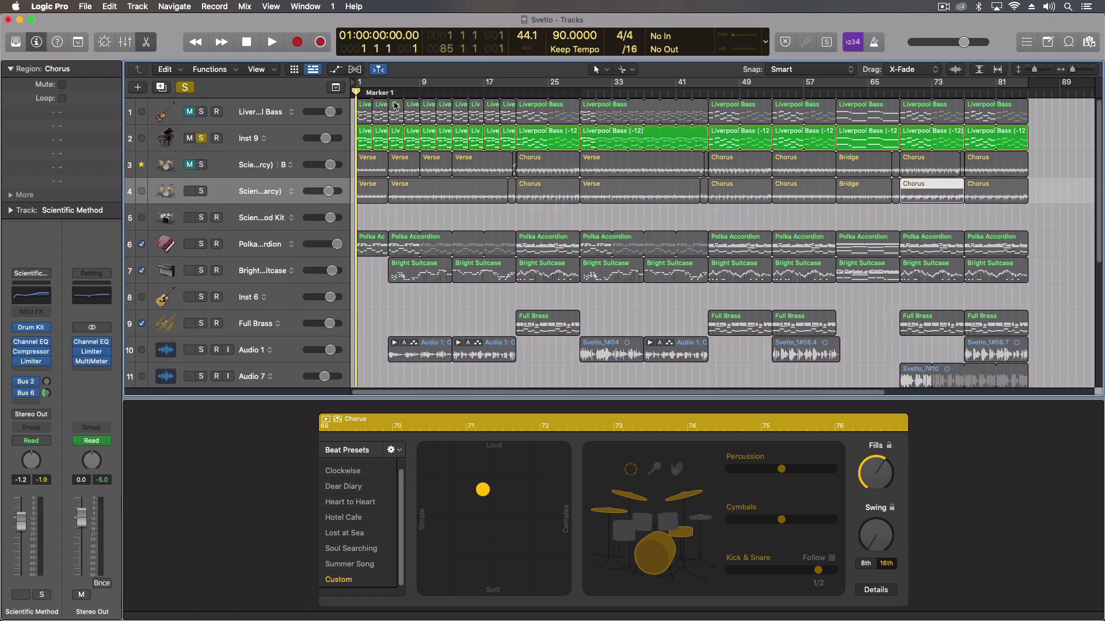
key("space")
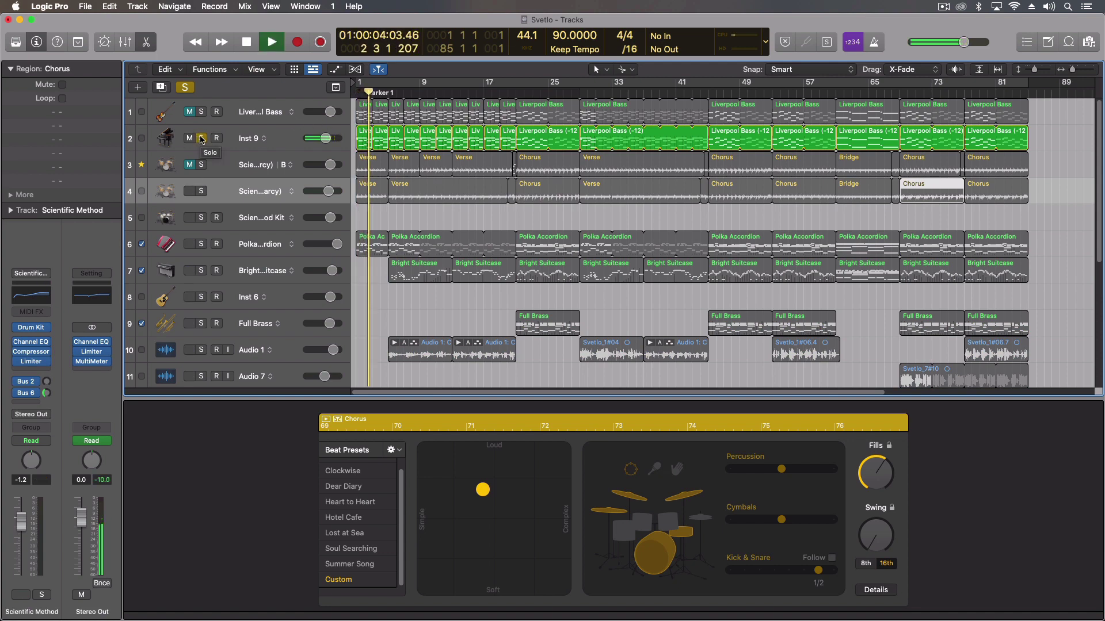
key("space")
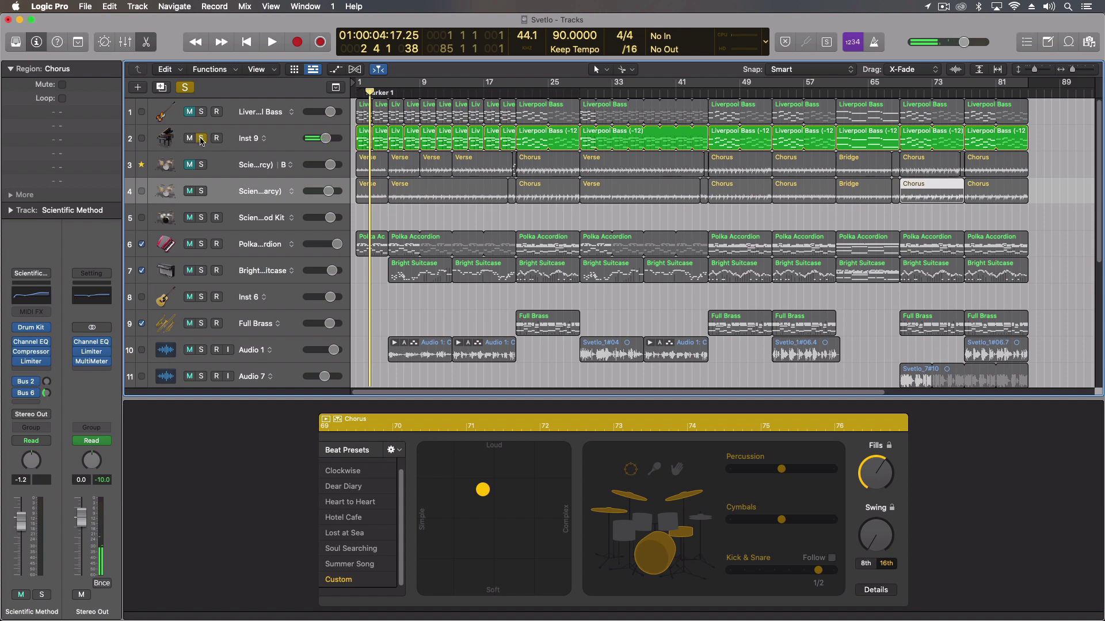
left_click(201, 138)
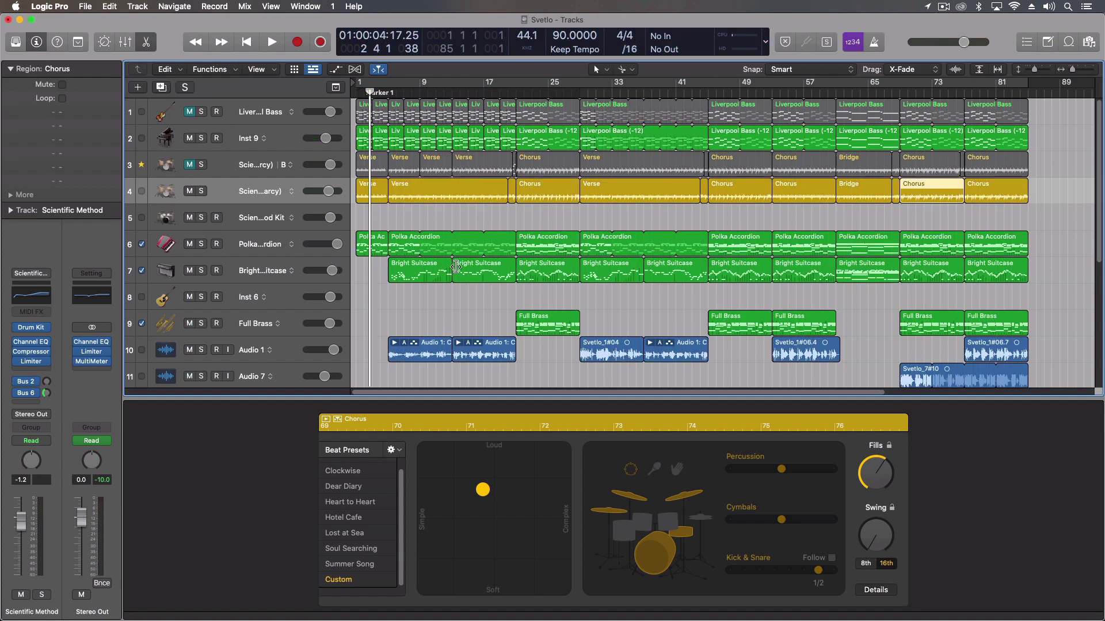
scroll(538, 280, "down", 5)
scroll(539, 279, "up", 5)
scroll(576, 195, "down", 5)
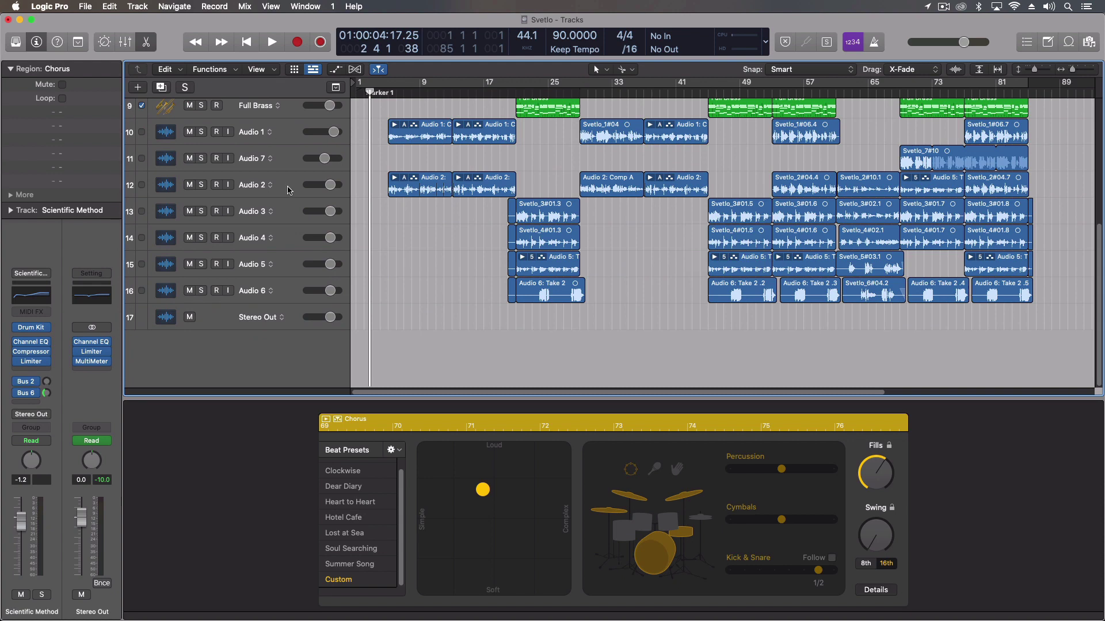